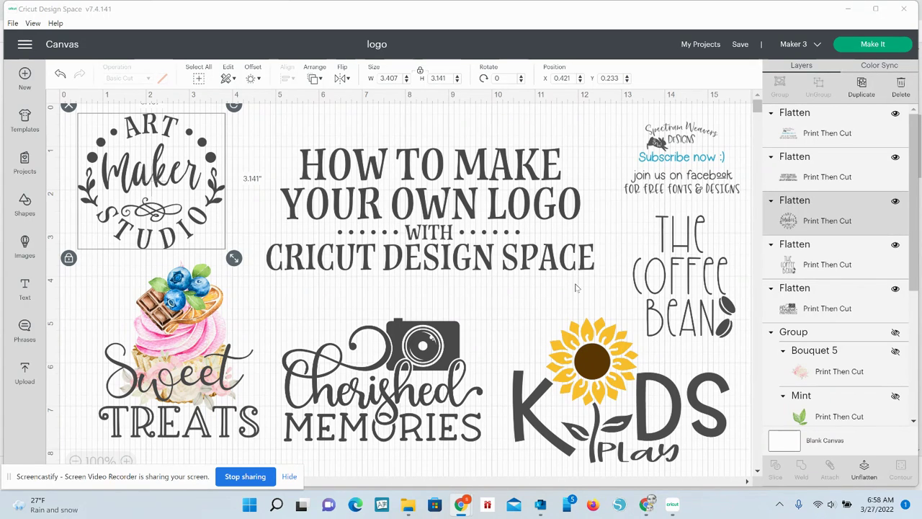
Delete the "How to make your own logo with Cricut Design Space" title from the canvas
click(495, 282)
click(487, 265)
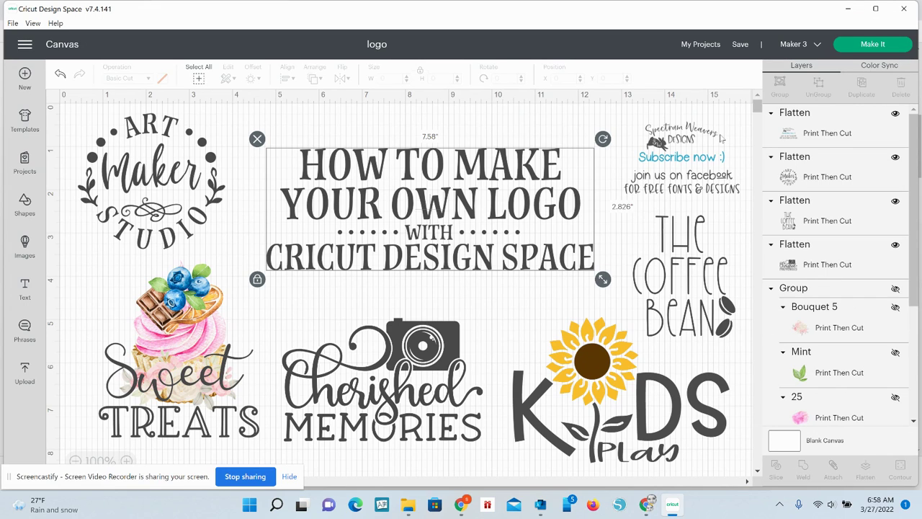
key(Delete)
Shrink the Coffee Bean logo and place it below the Subscribe text, with the Kids Play logo beneath it at about 2.24 by 1.5 inches
drag(706, 268, 429, 188)
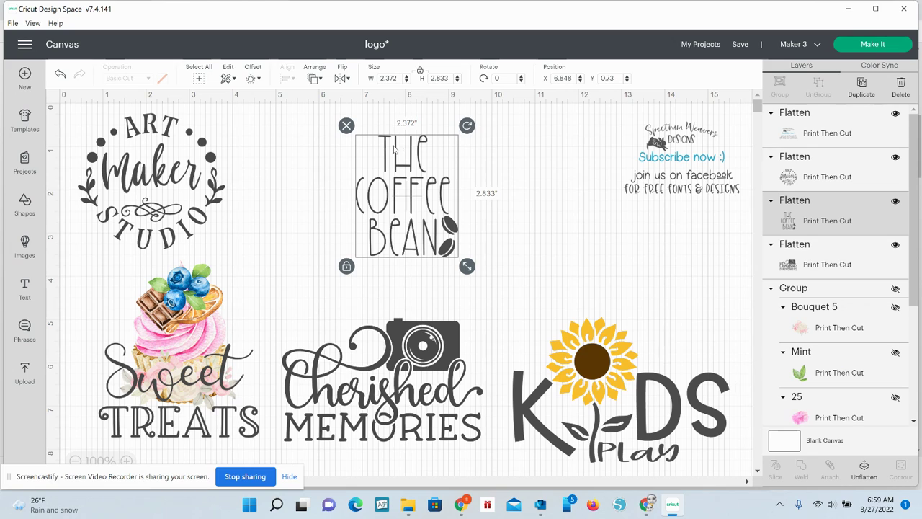
drag(467, 266, 726, 344)
click(621, 384)
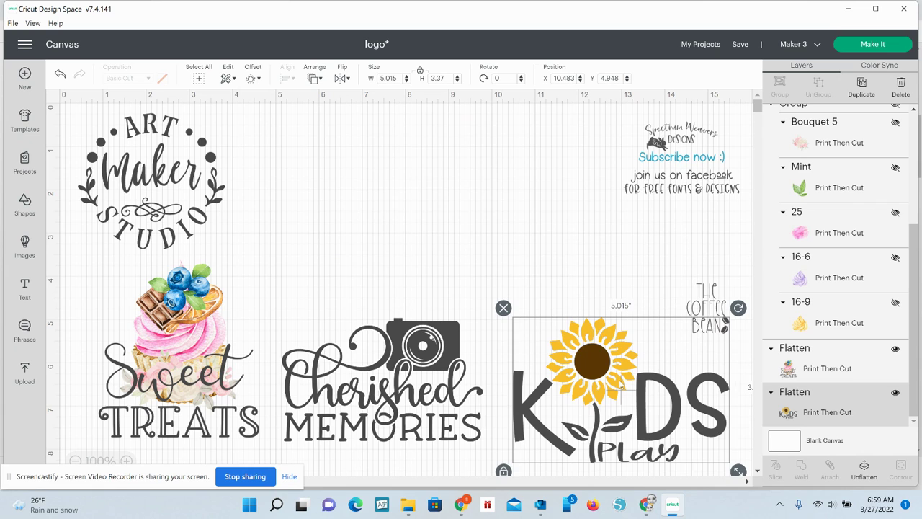
drag(620, 384, 415, 193)
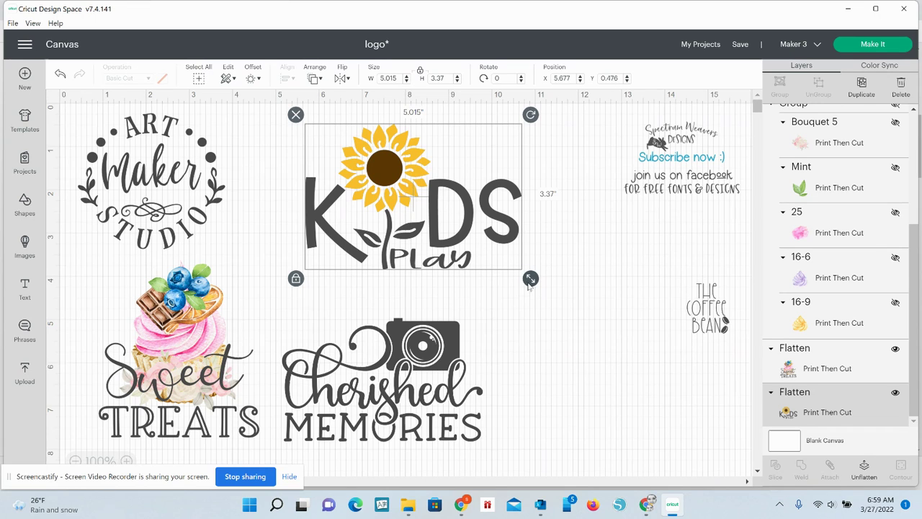
drag(531, 281, 719, 427)
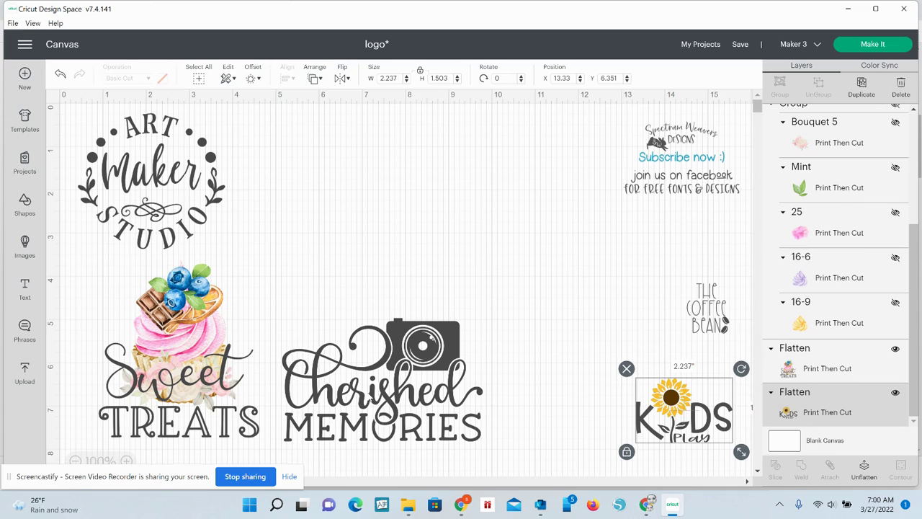
Move the Cherished Memories logo up into the empty area beside the Art Maker Studio logo
click(372, 395)
drag(372, 395, 382, 208)
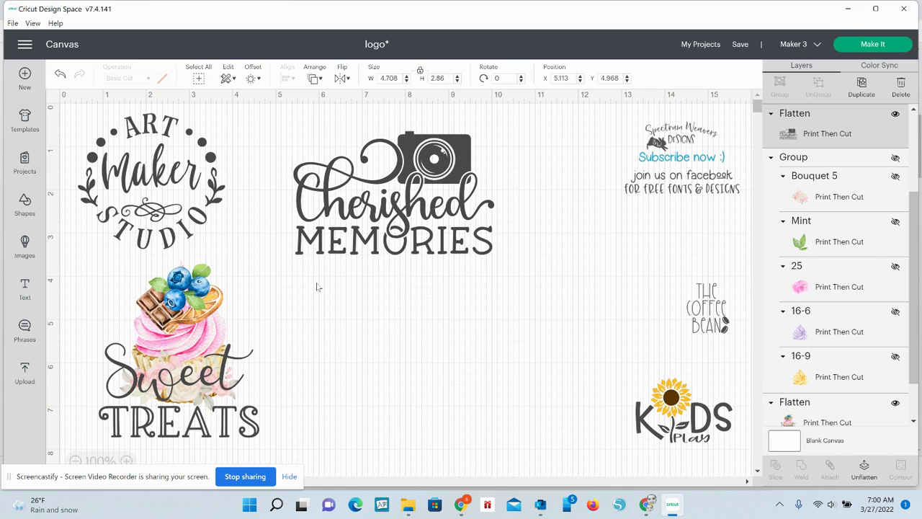
click(409, 336)
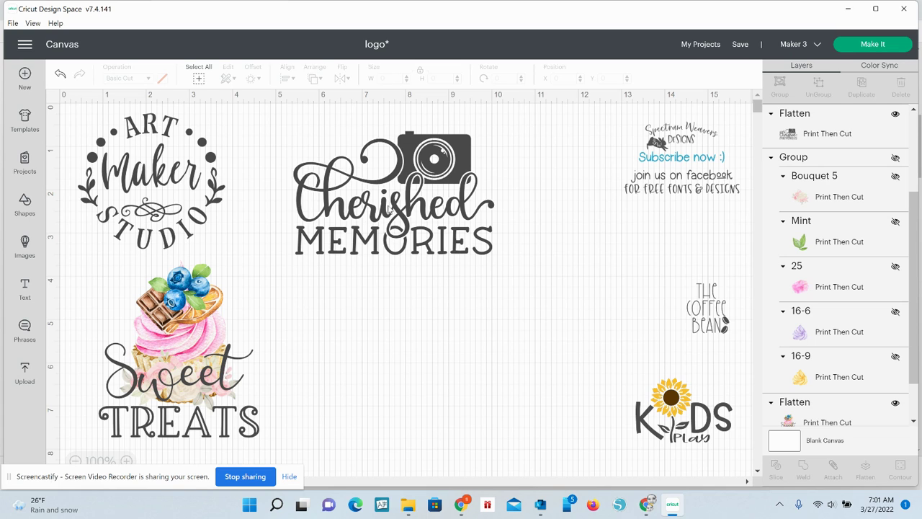
Unflatten the Cherished Memories logo and move its camera image down into the empty space below the lettering
click(390, 209)
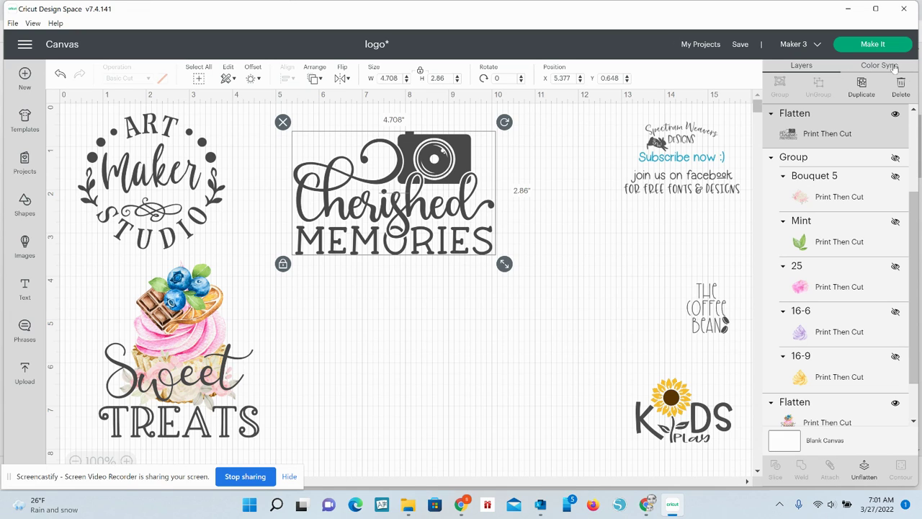
click(864, 468)
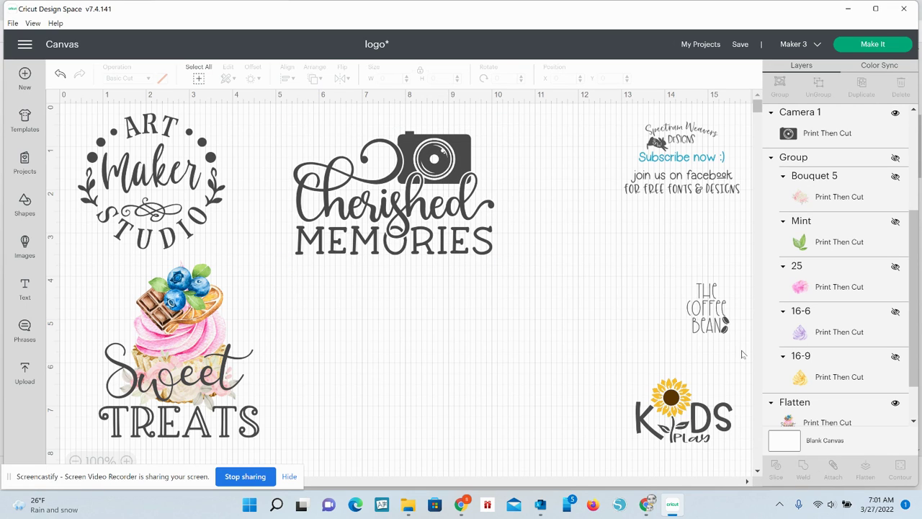
click(461, 155)
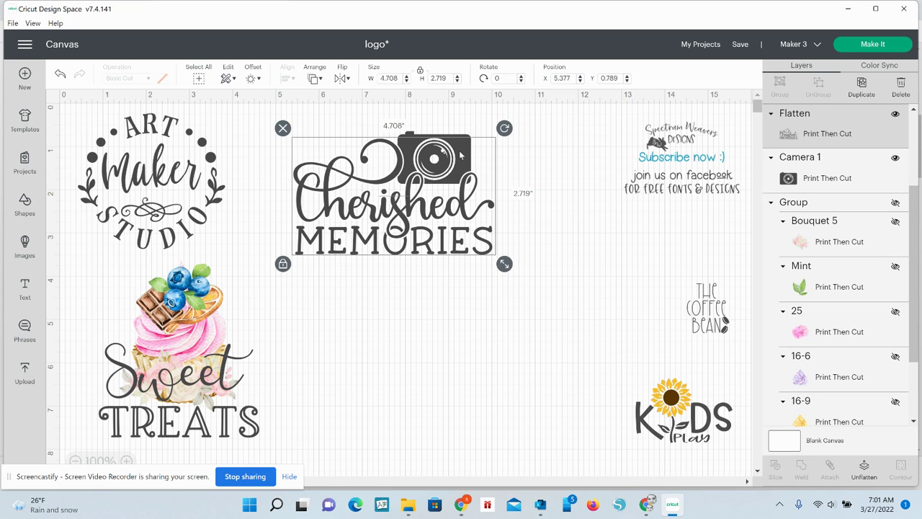
click(409, 135)
drag(409, 135, 381, 360)
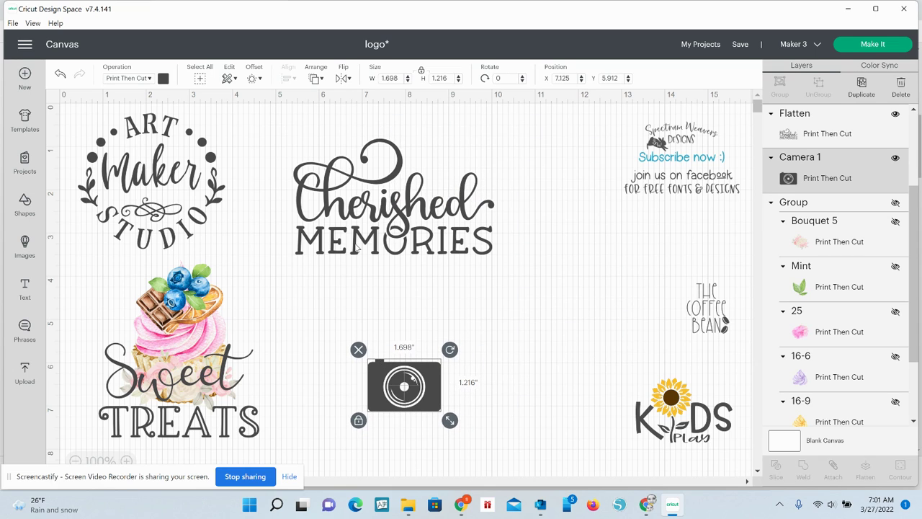
Unflatten the remaining Cherished Memories lettering and separate it, placing MEMORIES below the word Cherished
click(323, 255)
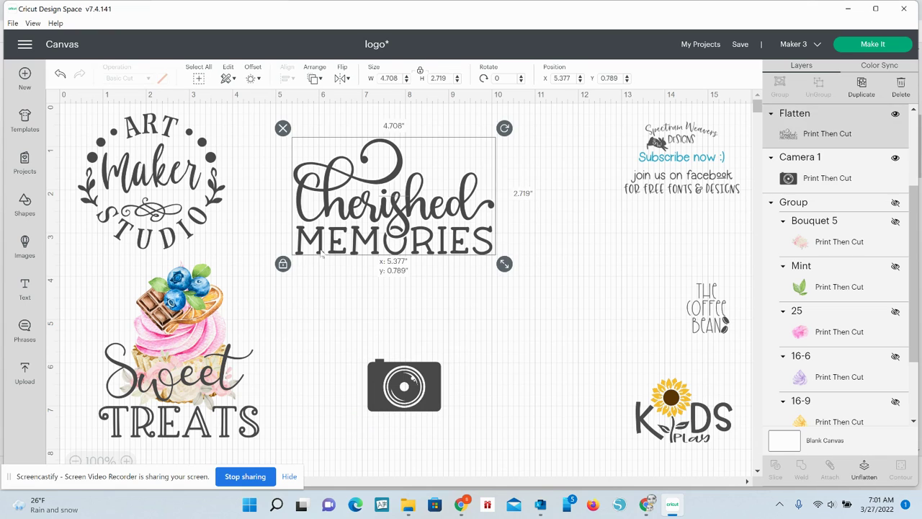
drag(331, 259, 343, 265)
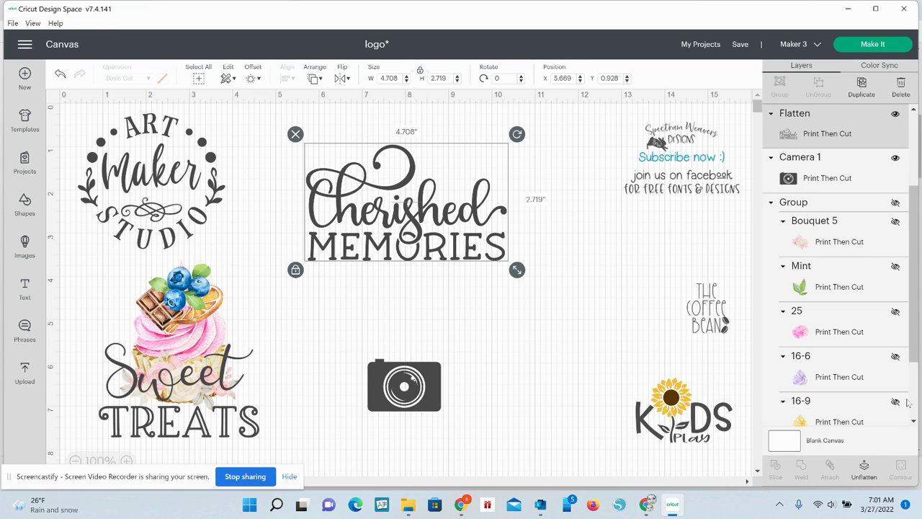
click(861, 472)
drag(441, 254, 444, 319)
drag(420, 216, 439, 236)
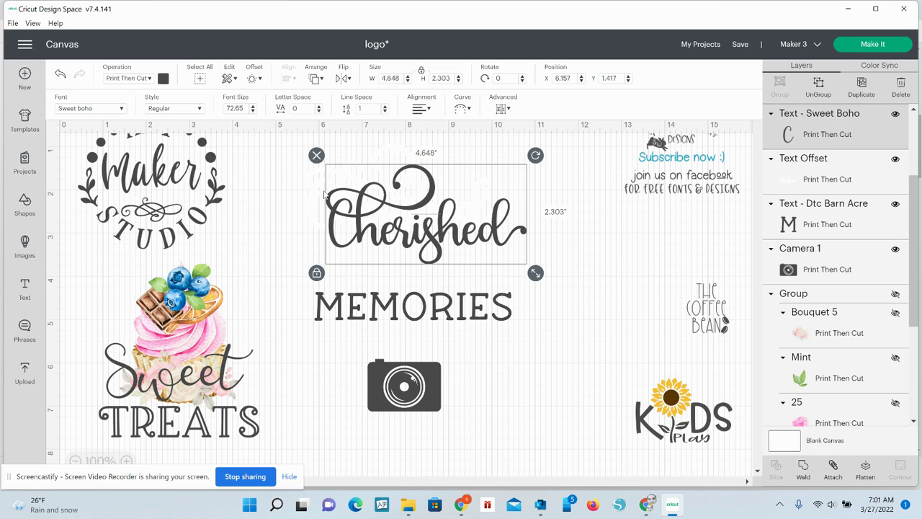
Add a new text object and set its font to Sweet boho
click(25, 289)
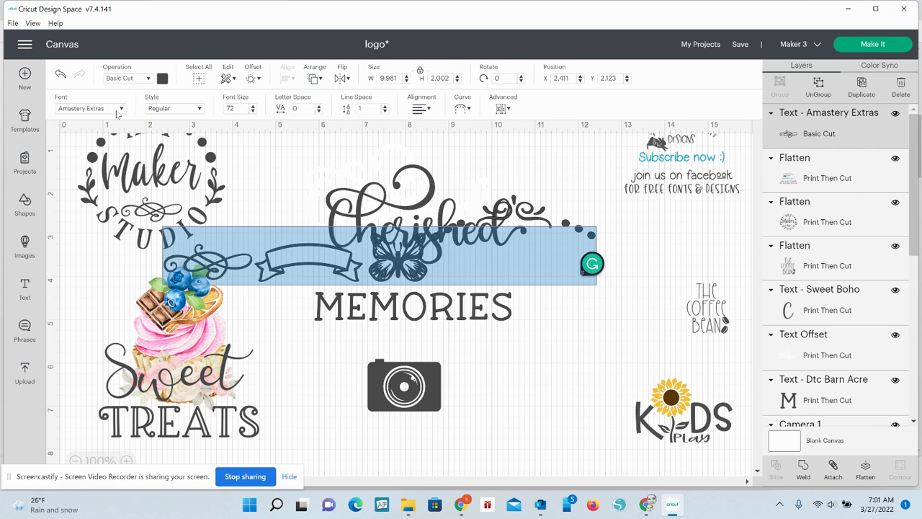
click(120, 109)
click(482, 82)
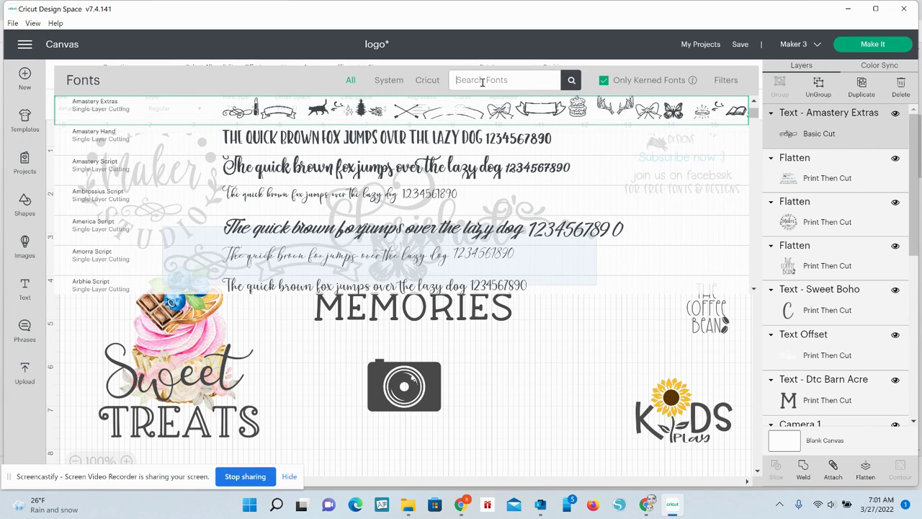
text(sweet boho)
key(Return)
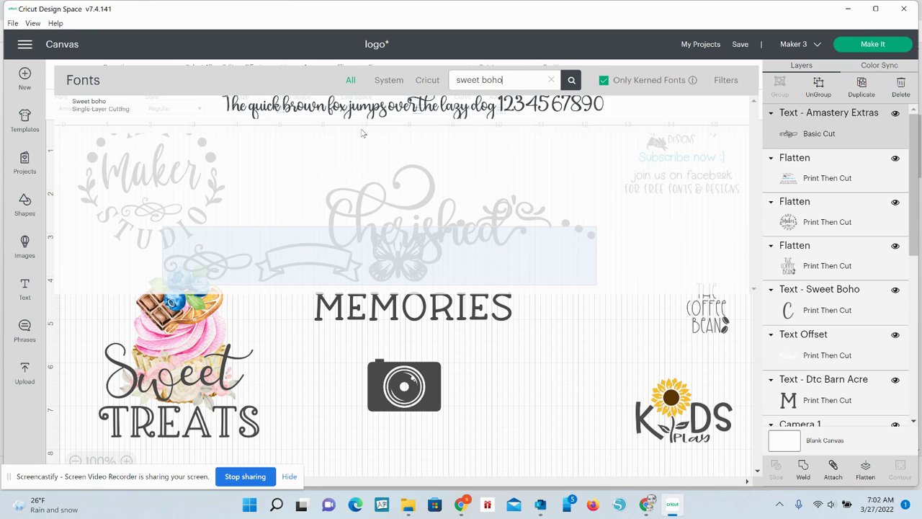
click(329, 112)
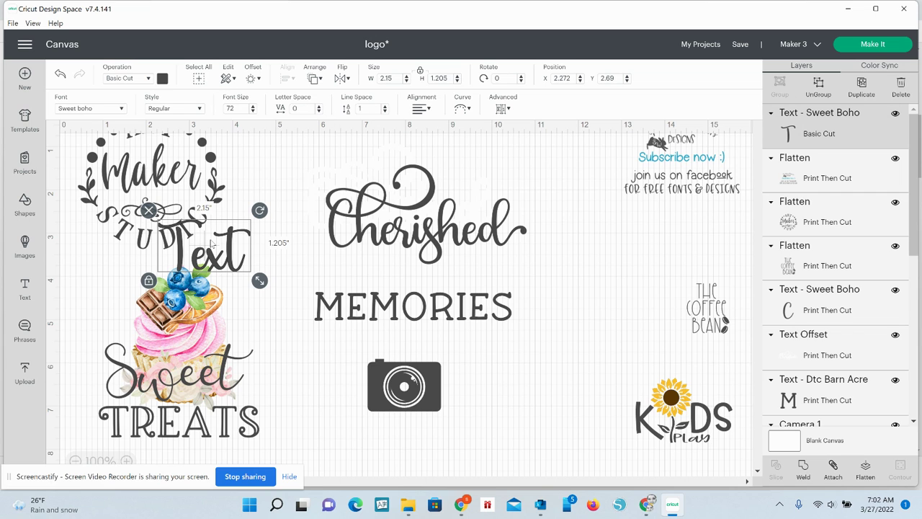
Move the new text to the empty area beside the Cherished lettering and replace its placeholder with "Cherished"
drag(214, 256, 619, 278)
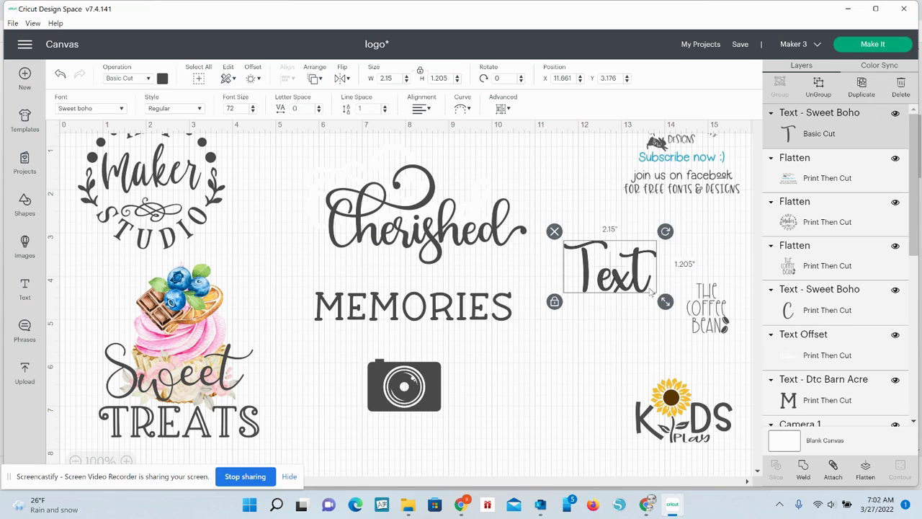
double_click(651, 289)
text(C)
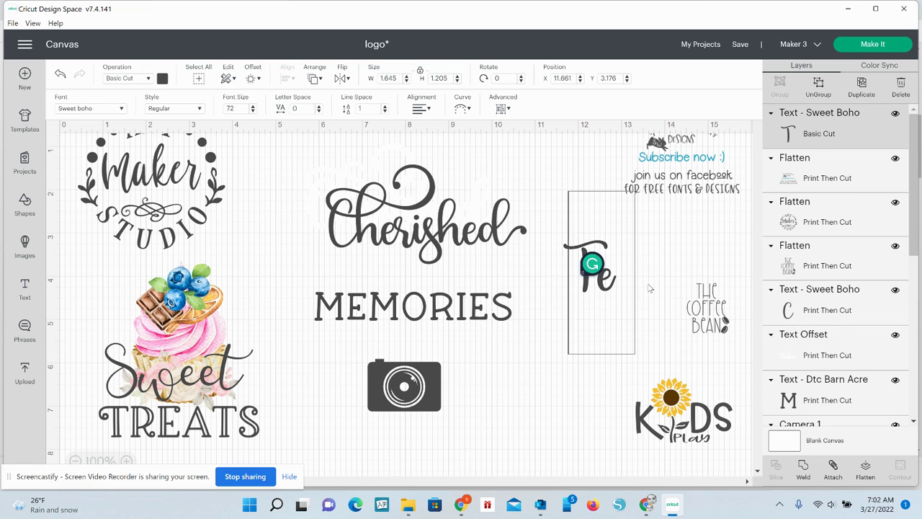
text(h)
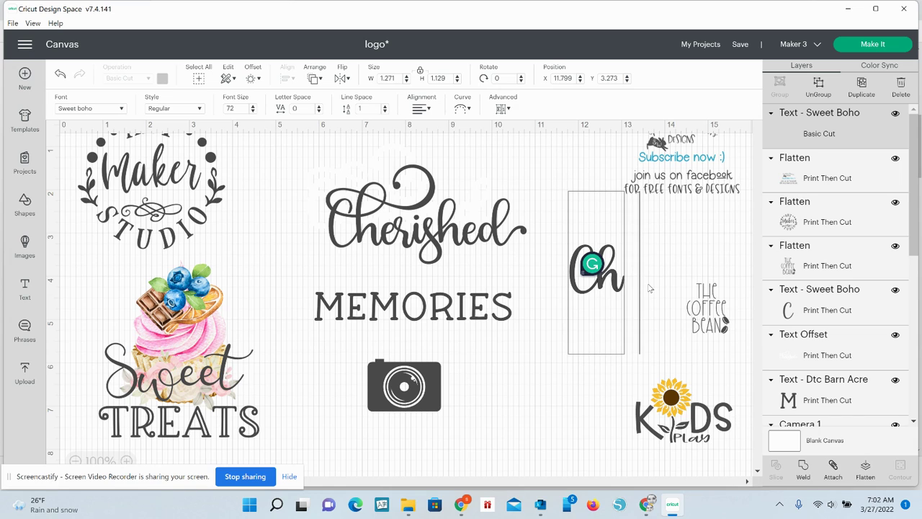
text(erished)
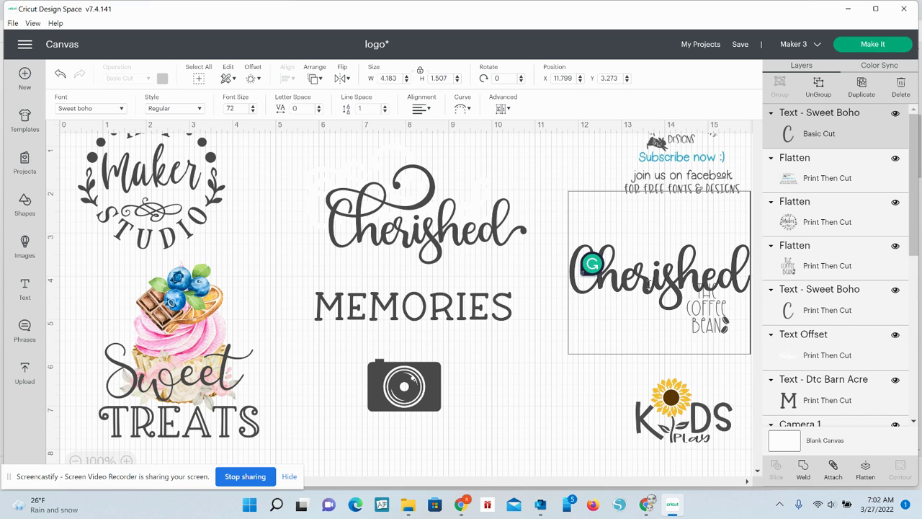
Place the new "Cherished" text beside the camera image and remove its first letter h
click(601, 312)
drag(616, 280, 552, 257)
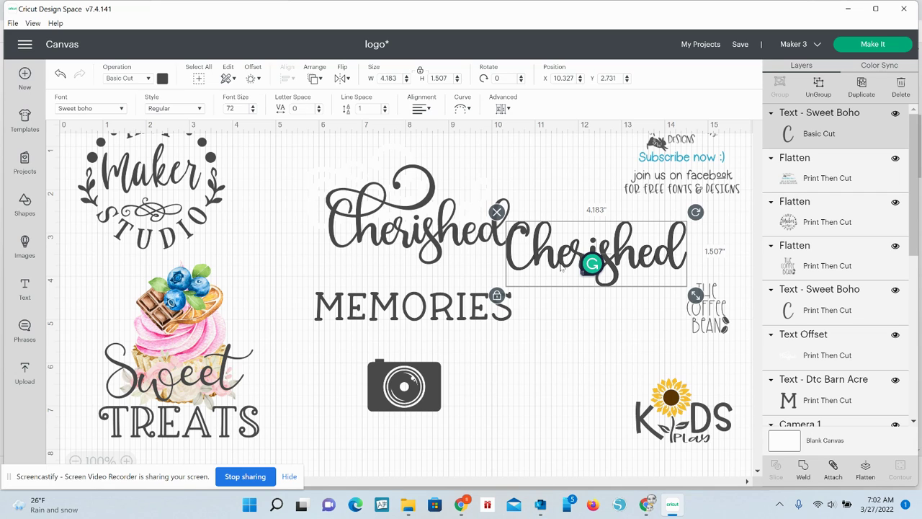
drag(555, 265, 500, 383)
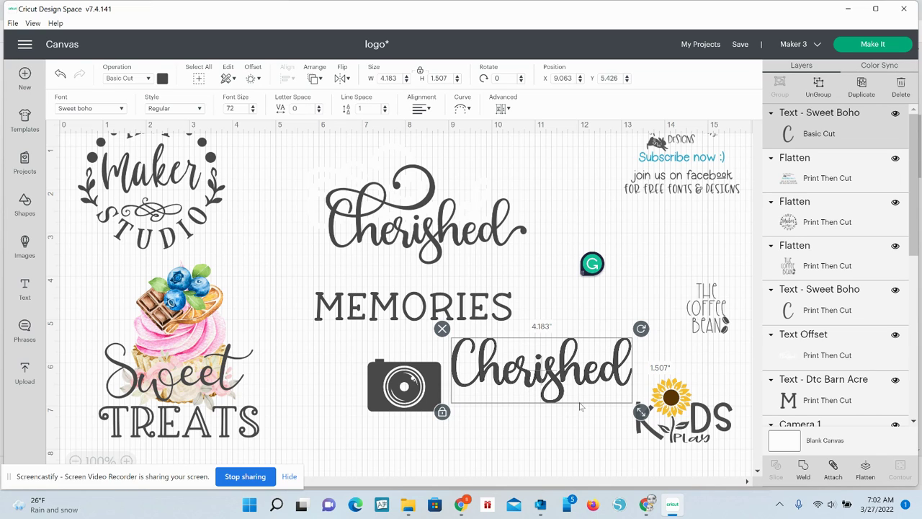
double_click(503, 386)
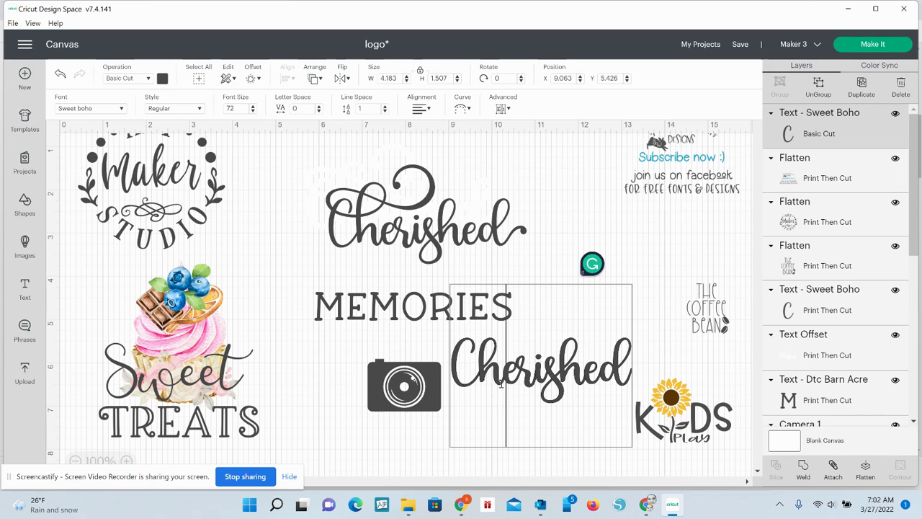
key(BackSpace)
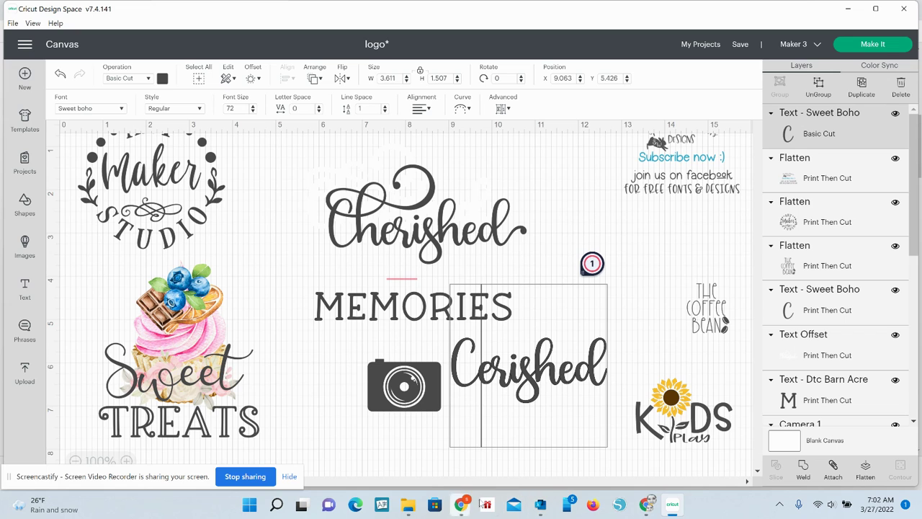
Switch to the character map app and open the Sweet boho font's characters
click(540, 505)
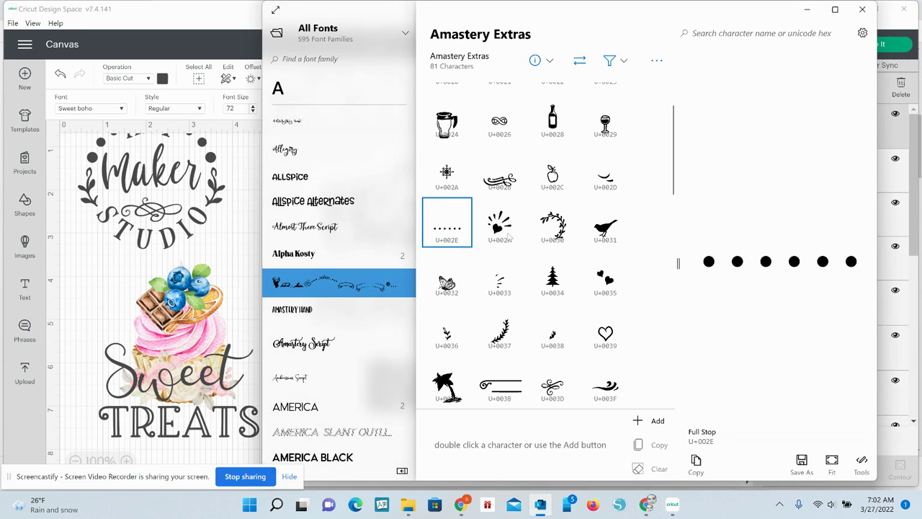
click(296, 91)
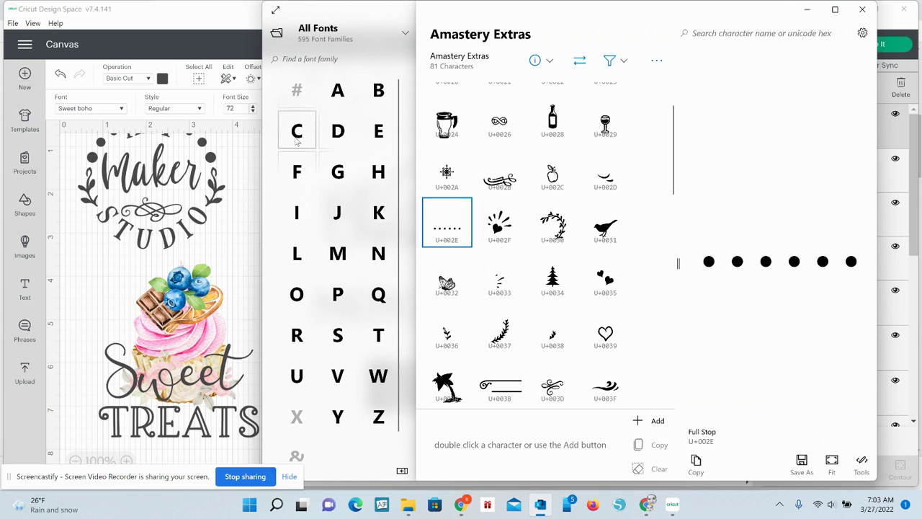
click(339, 335)
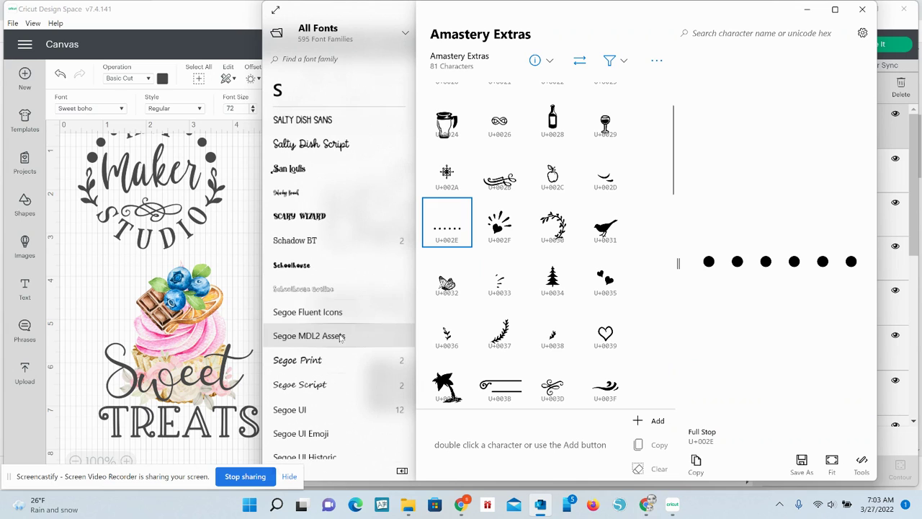
scroll(326, 197, down, 1)
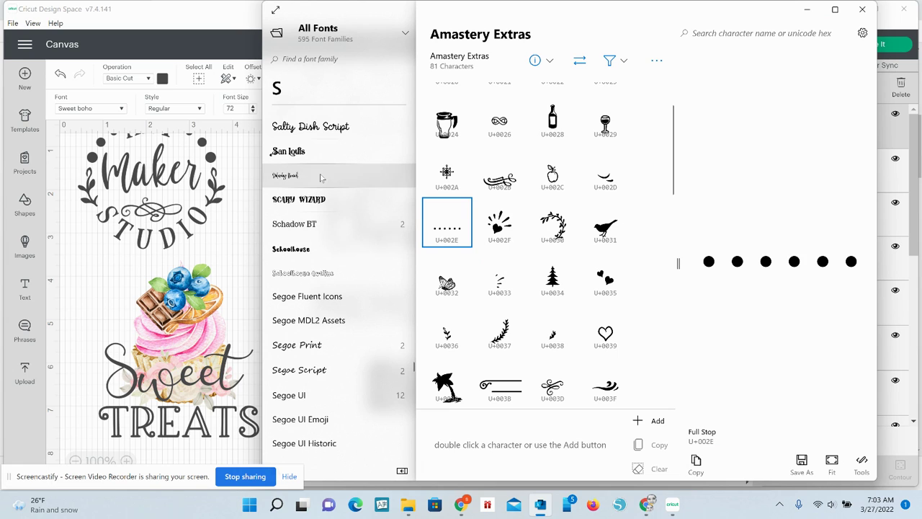
scroll(326, 164, down, 5)
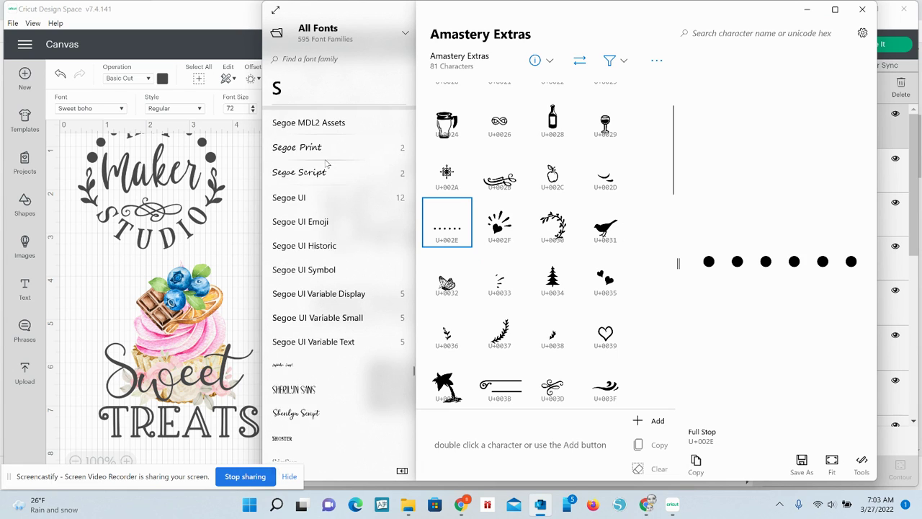
scroll(326, 164, down, 4)
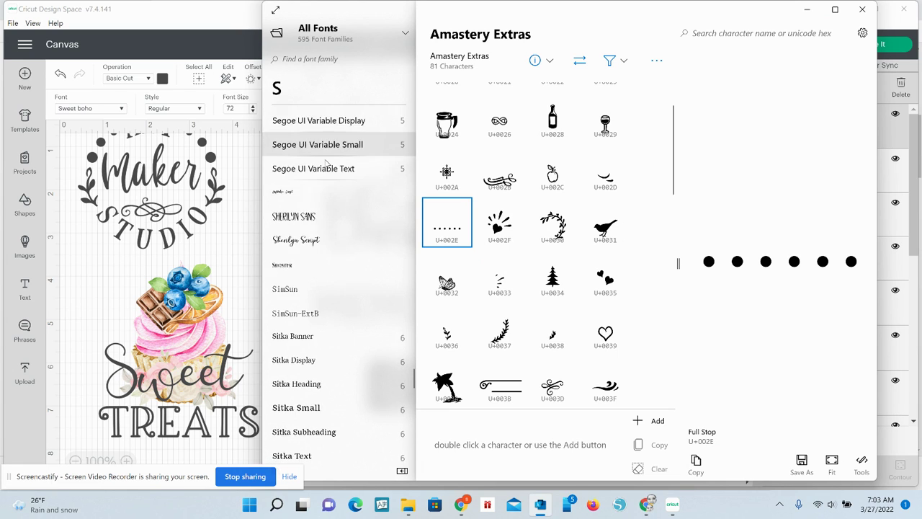
scroll(343, 315, down, 6)
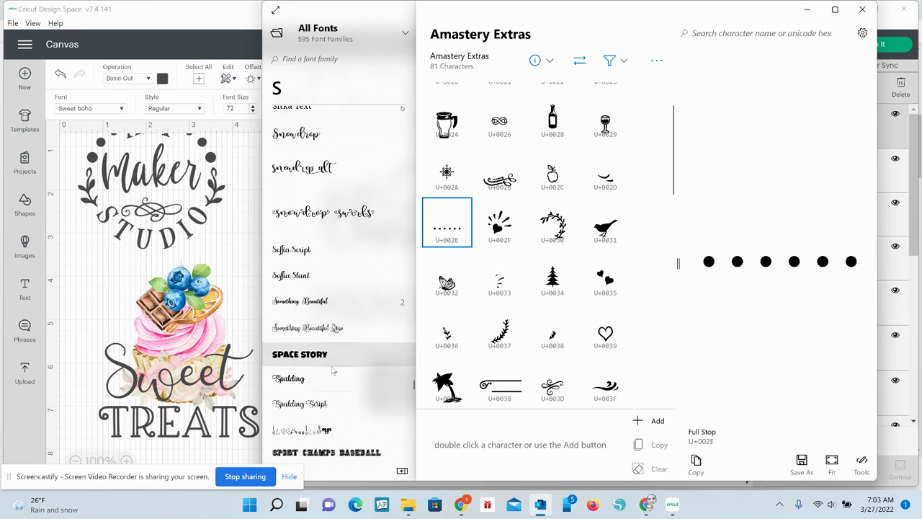
scroll(331, 374, down, 5)
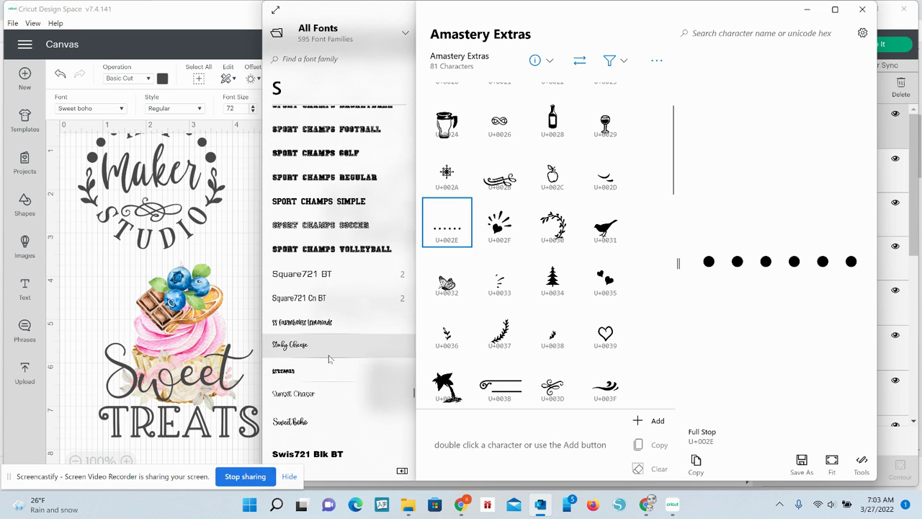
scroll(330, 369, down, 1)
click(313, 377)
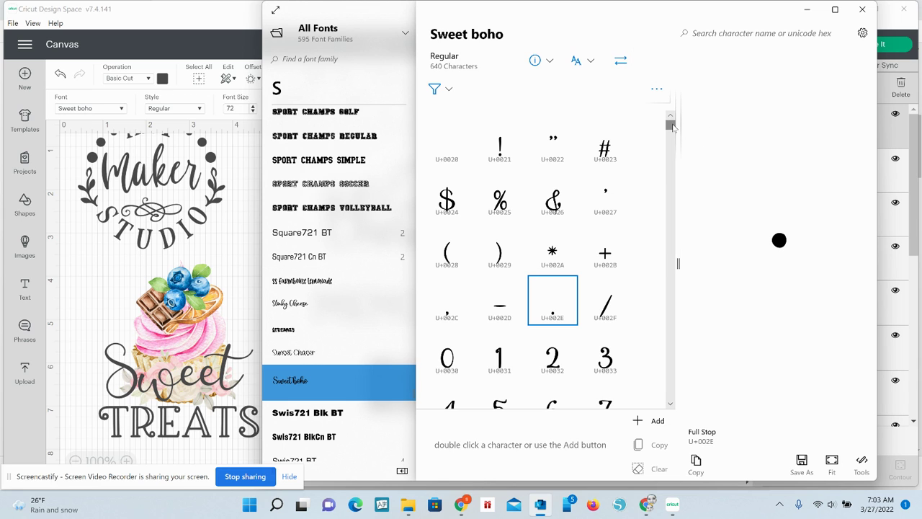
Copy the swash alternate h (U+E090) from the Sweet boho character map and paste it after the C in the new Cherished text
drag(671, 126, 671, 279)
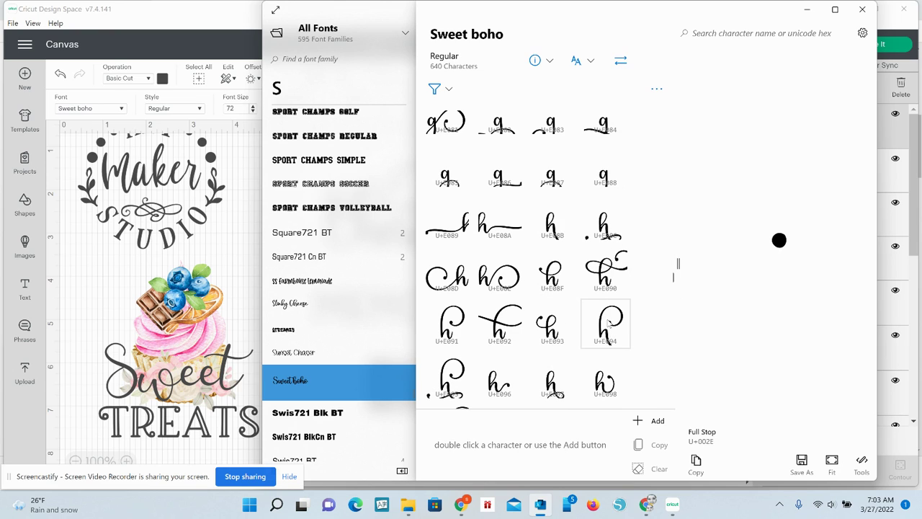
click(605, 271)
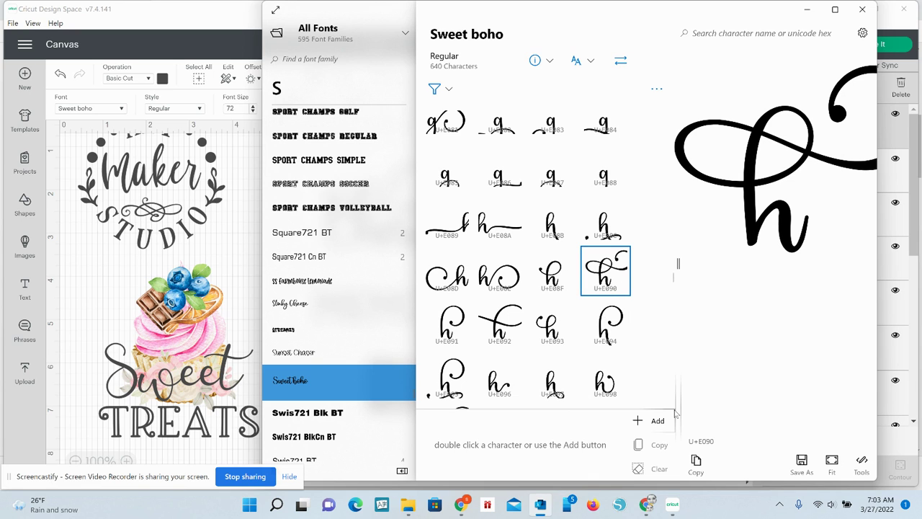
click(693, 459)
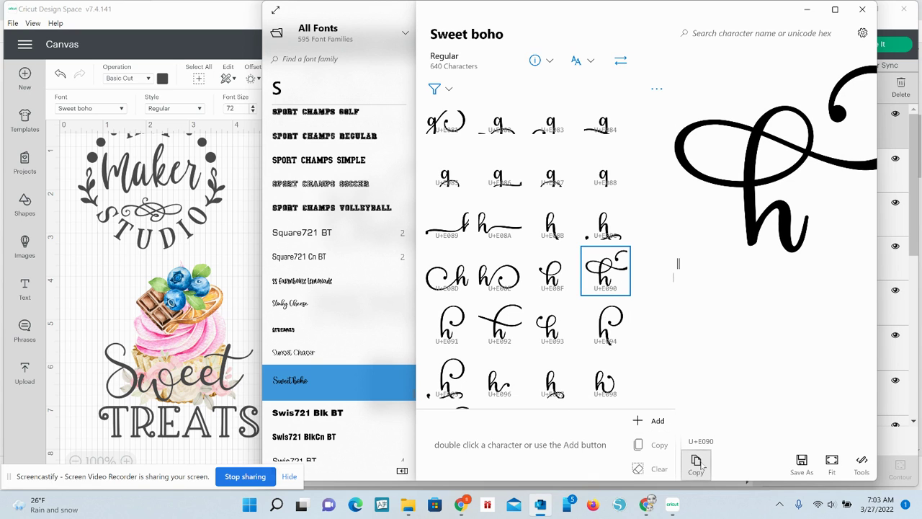
click(808, 10)
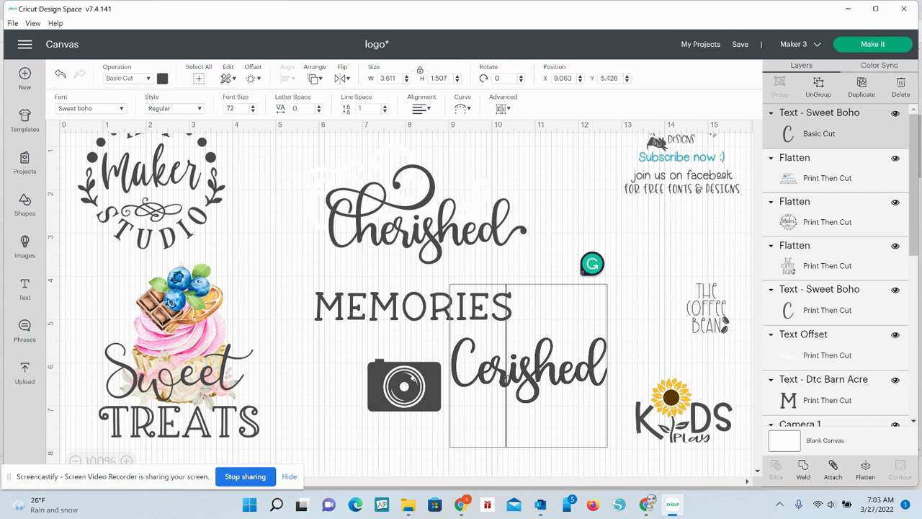
key(ctrl+v)
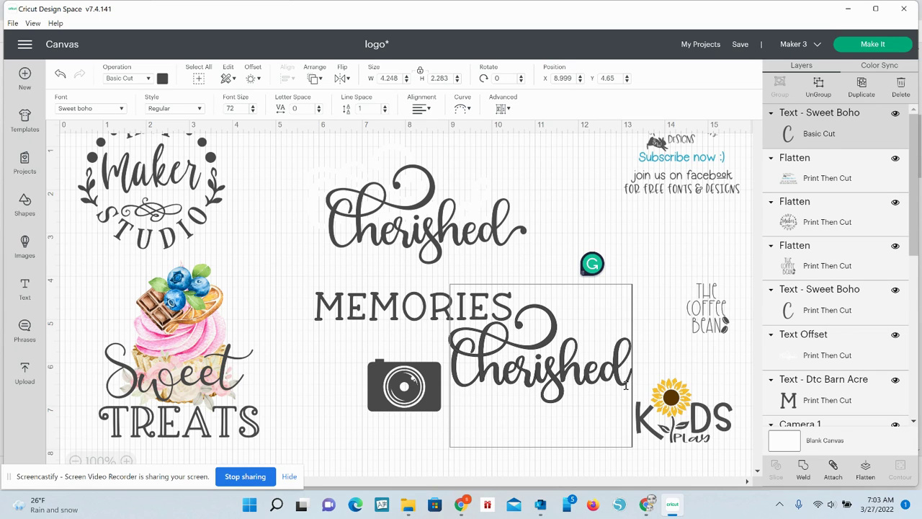
Replace the final d of the new Cherished text with the alternate d (U+E05B) copied from the Sweet boho character map
key(BackSpace)
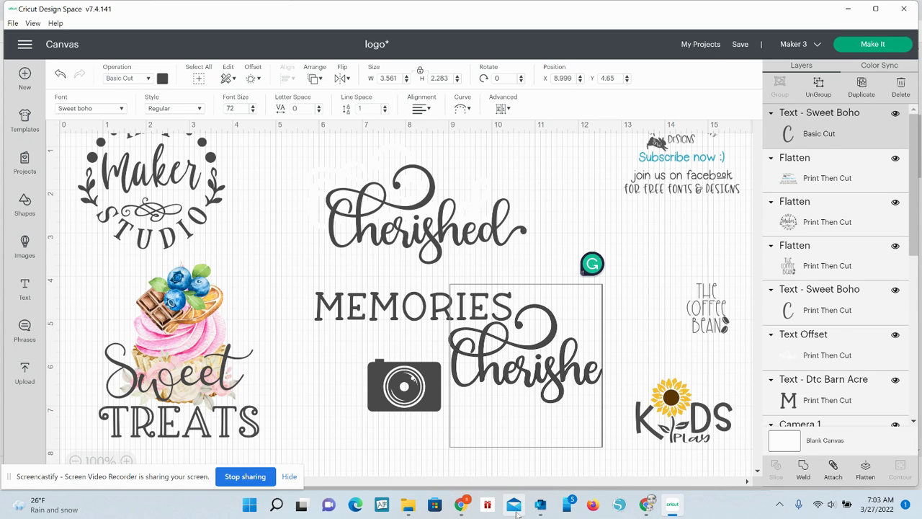
click(540, 505)
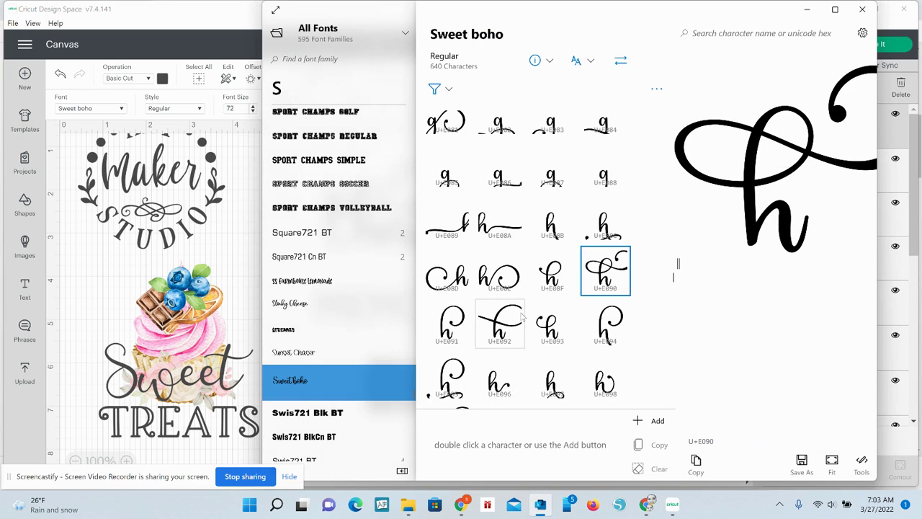
scroll(525, 207, up, 5)
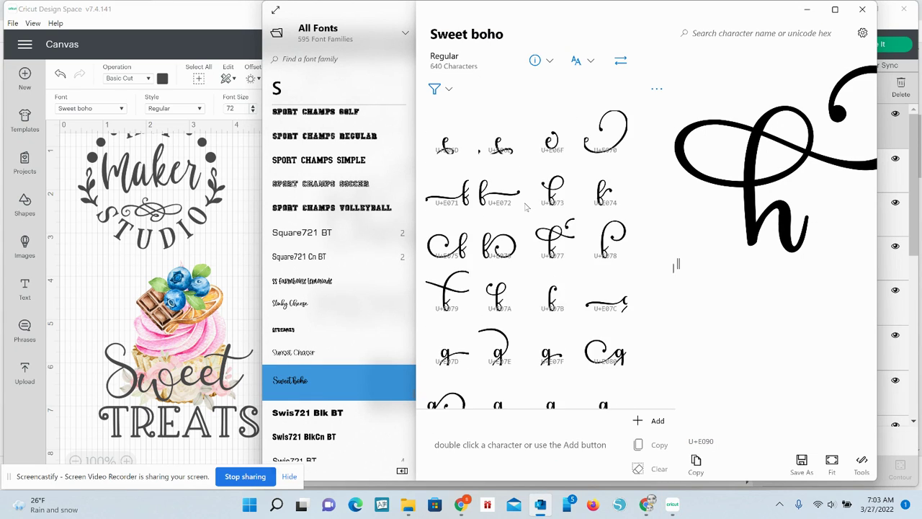
scroll(525, 207, up, 3)
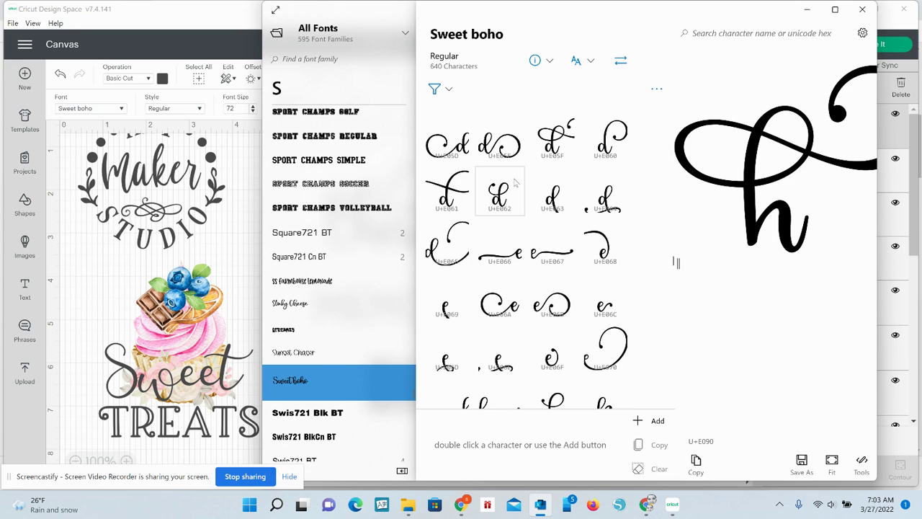
scroll(555, 197, up, 2)
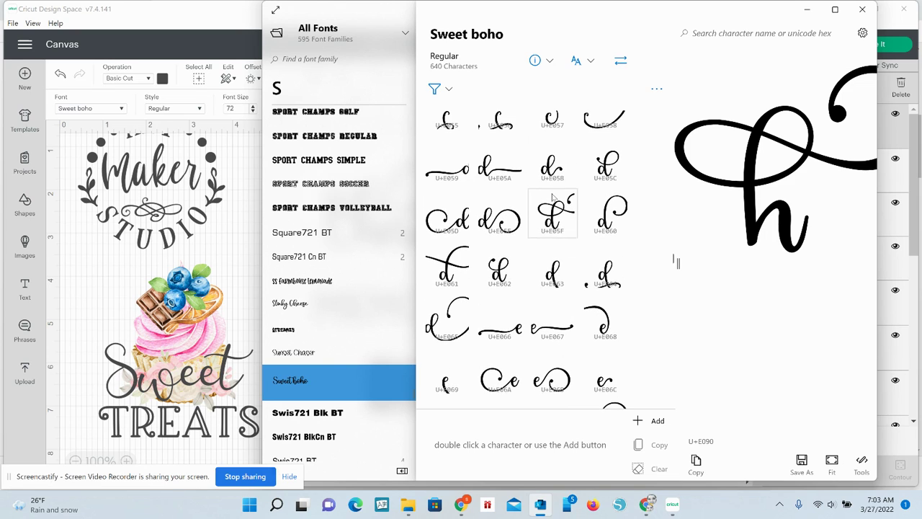
click(551, 167)
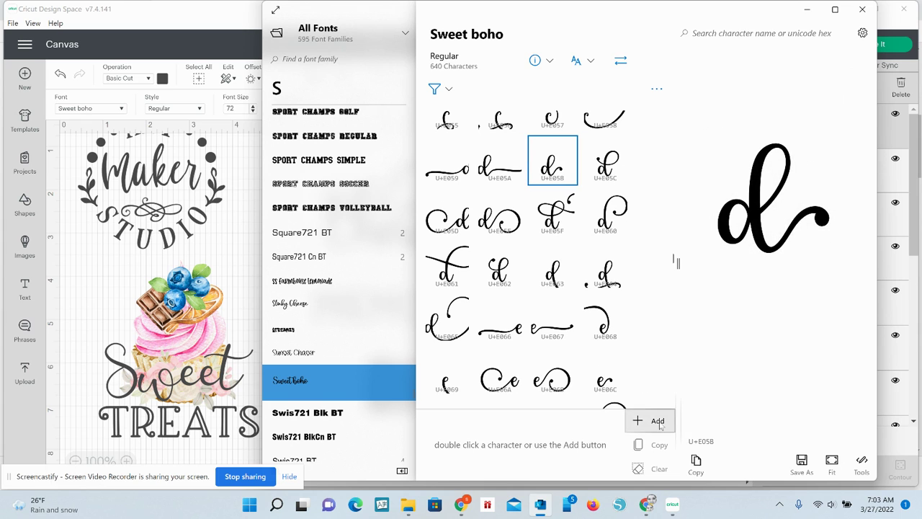
click(696, 461)
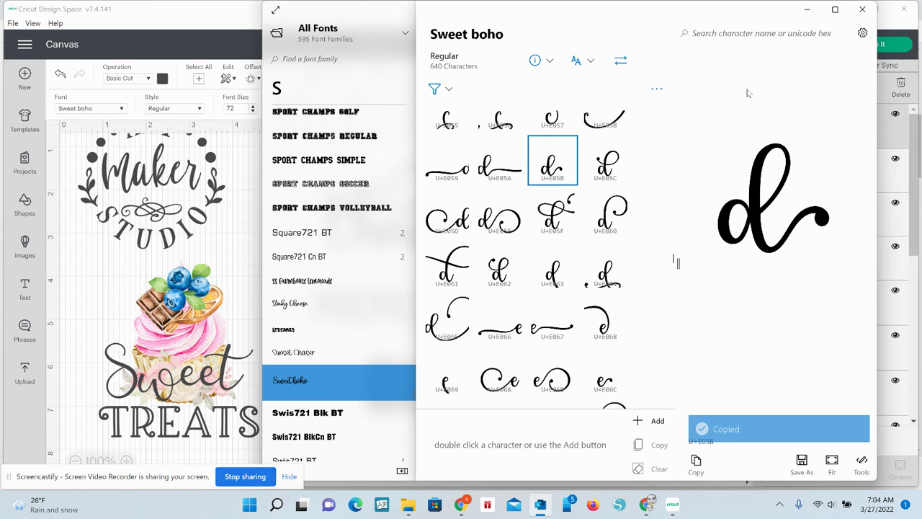
click(808, 9)
click(530, 325)
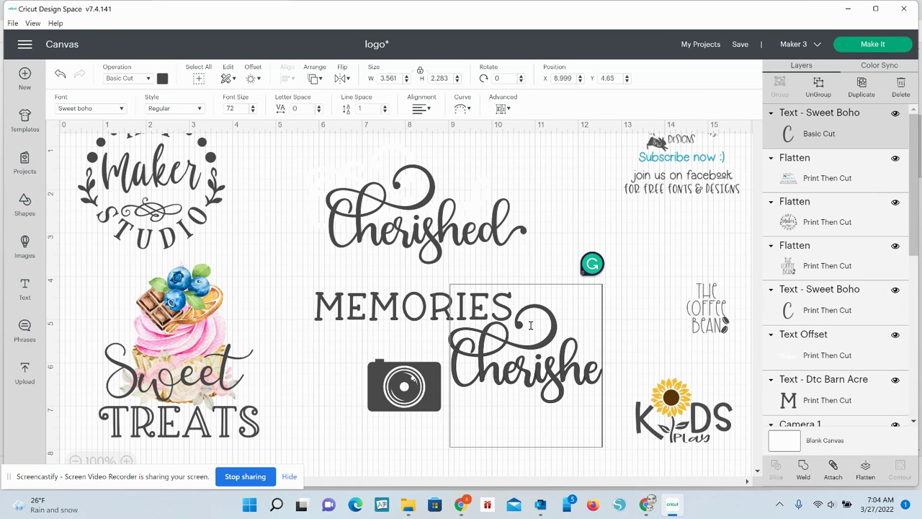
key(ctrl+v)
text(d)
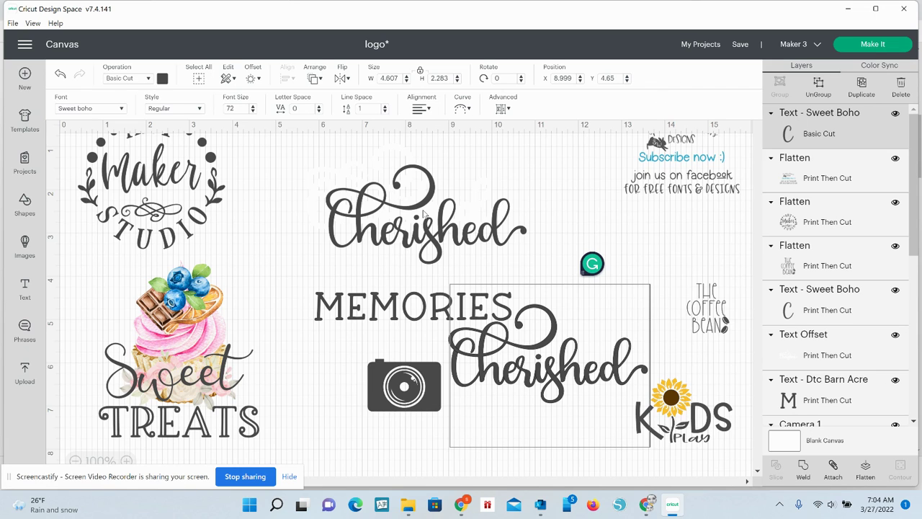
Delete the old Cherished lettering and move the new Cherished text directly above MEMORIES so that the two slightly overlap
click(415, 240)
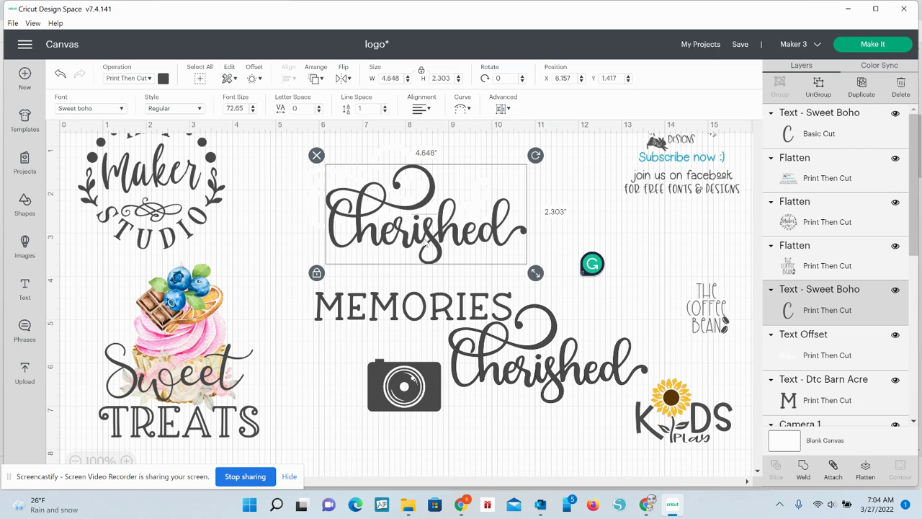
key(Delete)
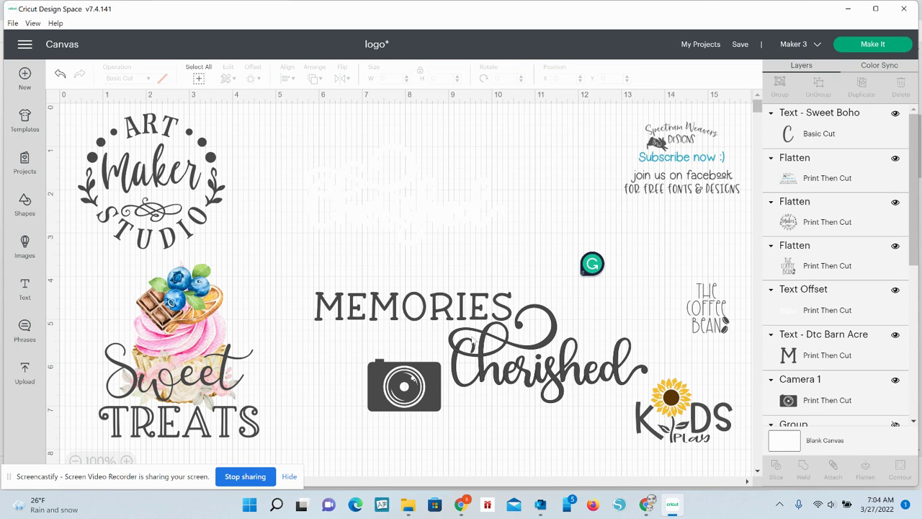
drag(477, 368, 345, 262)
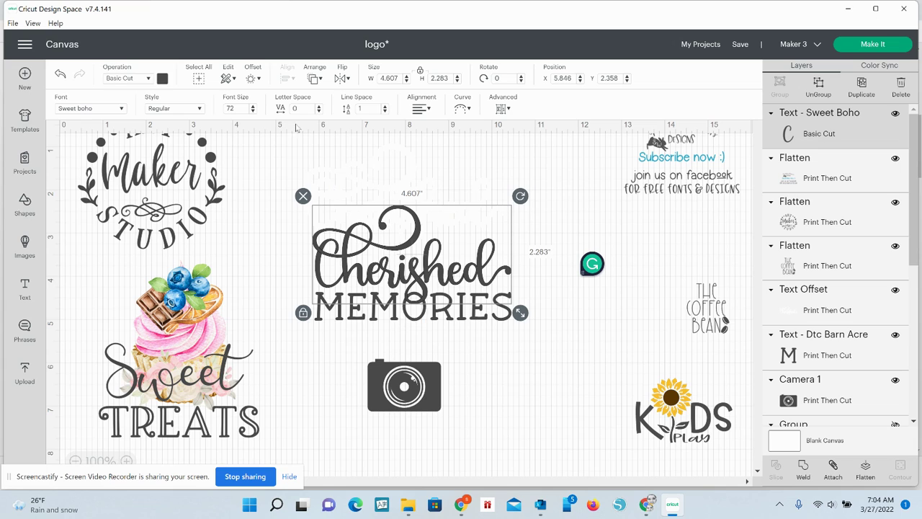
Apply a 0.03 in offset with rounded corners and welded offsets to the Cherished text
click(252, 79)
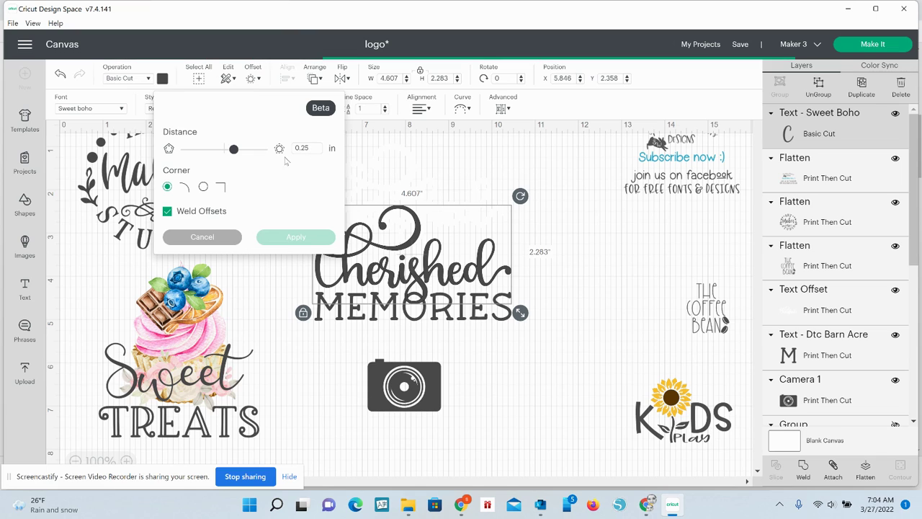
drag(232, 152, 226, 155)
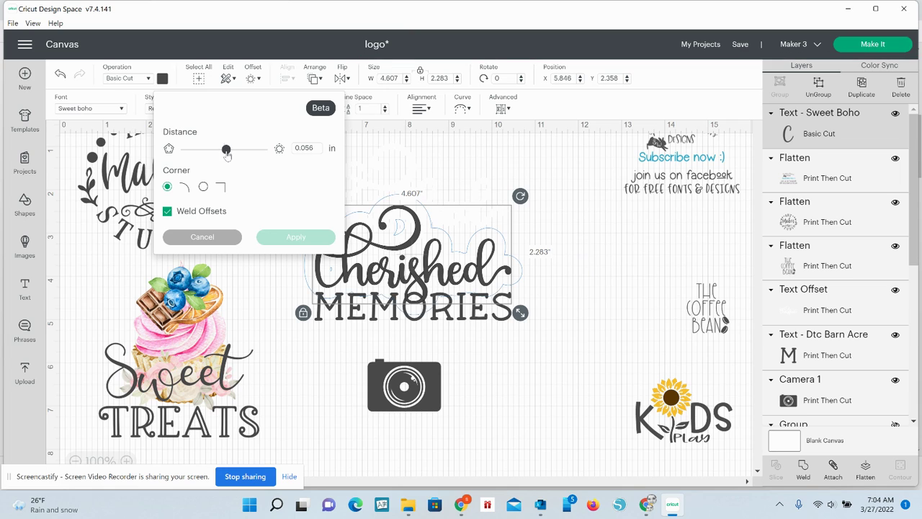
click(316, 147)
key(BackSpace)
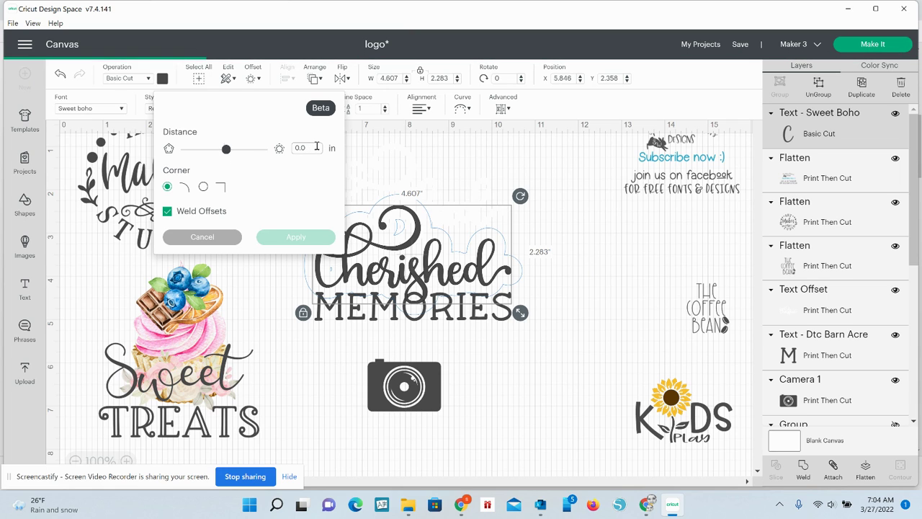
text(3)
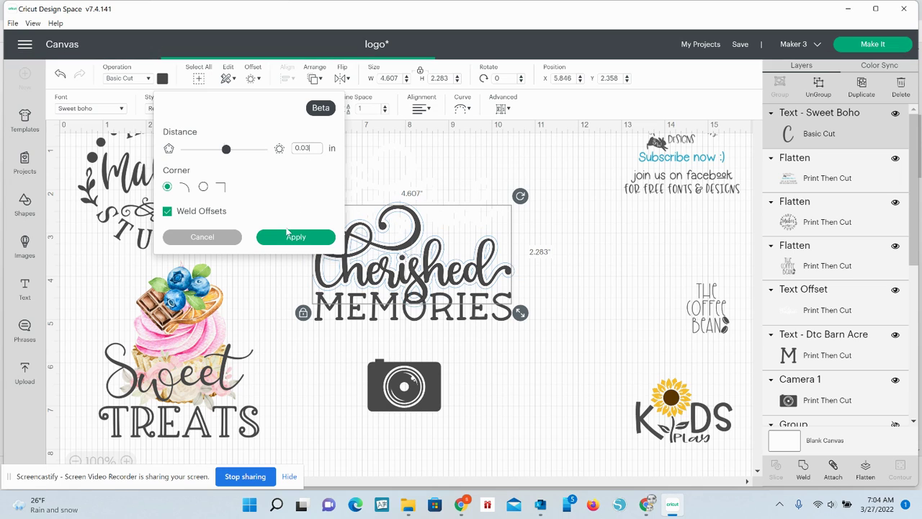
click(288, 236)
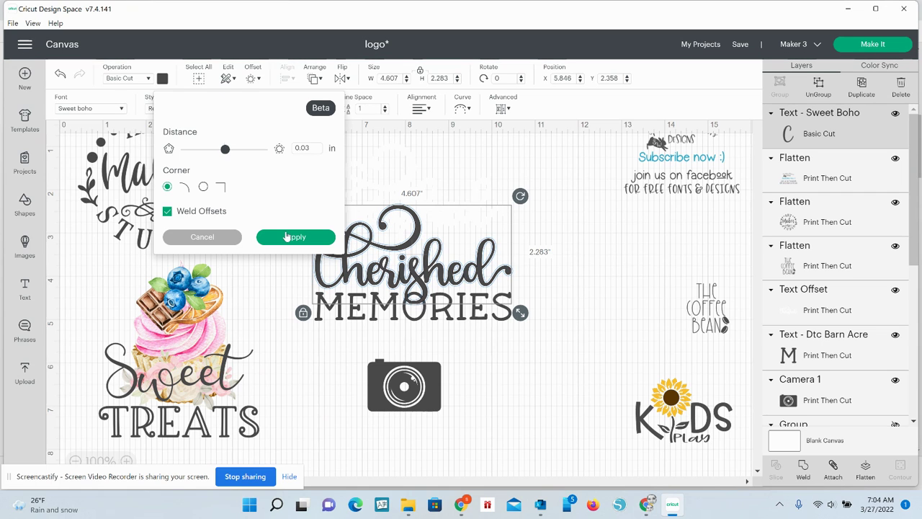
click(283, 237)
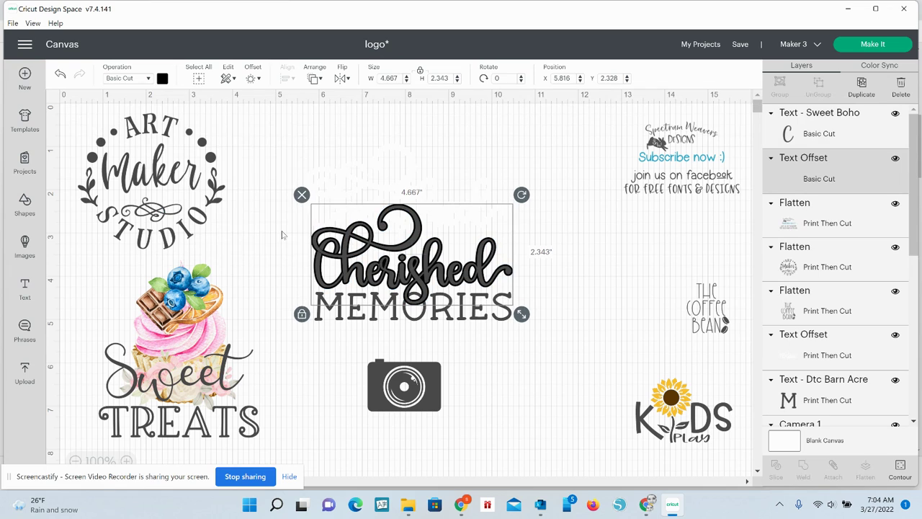
Color the new Cherished offset white and delete the old white offset left above the lettering
click(163, 78)
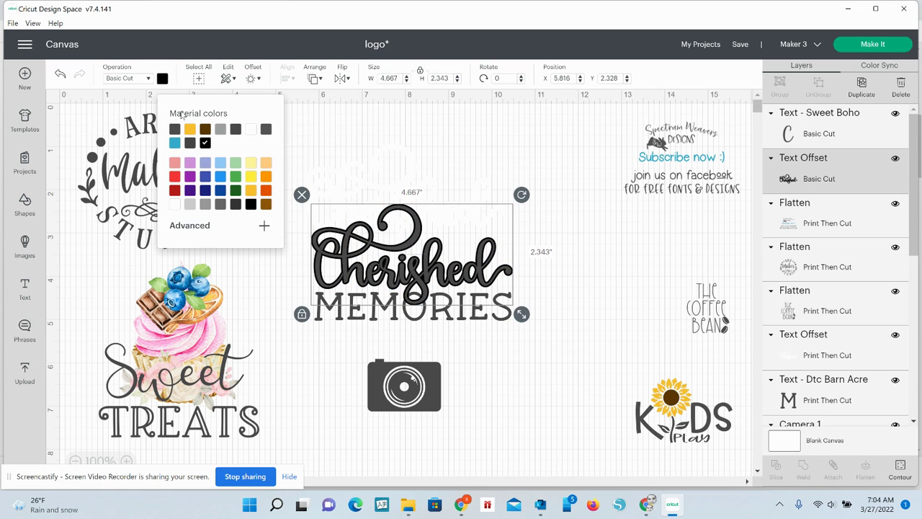
click(251, 130)
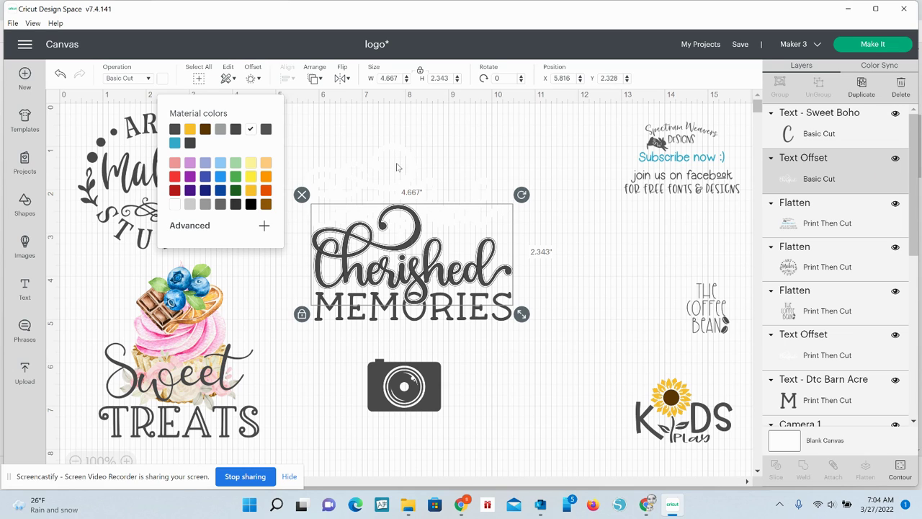
click(398, 167)
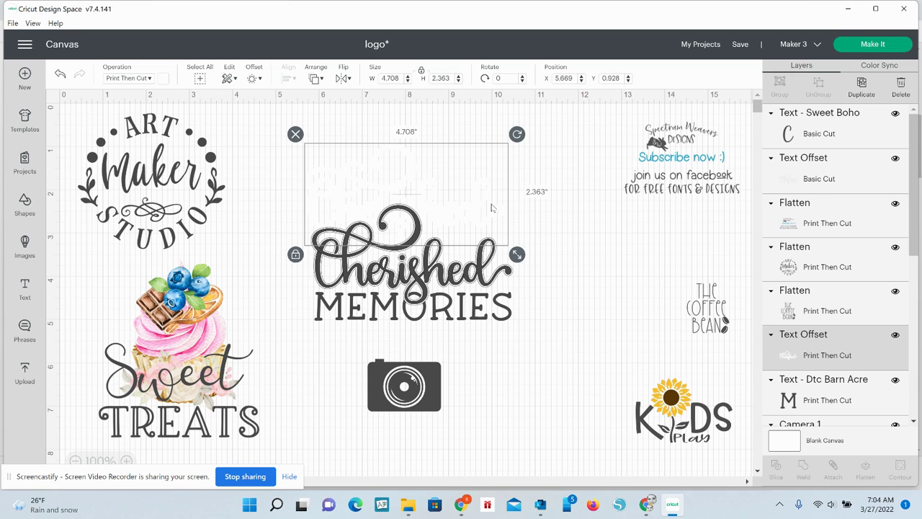
click(547, 286)
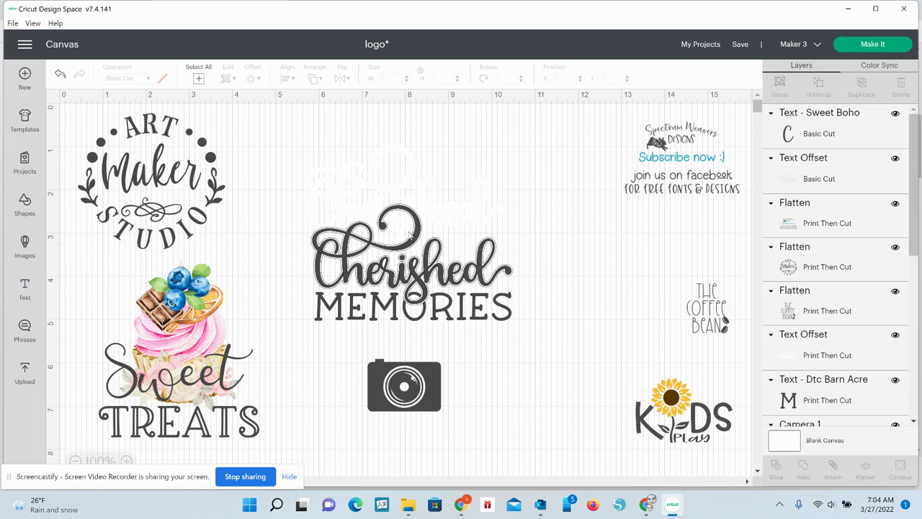
click(430, 207)
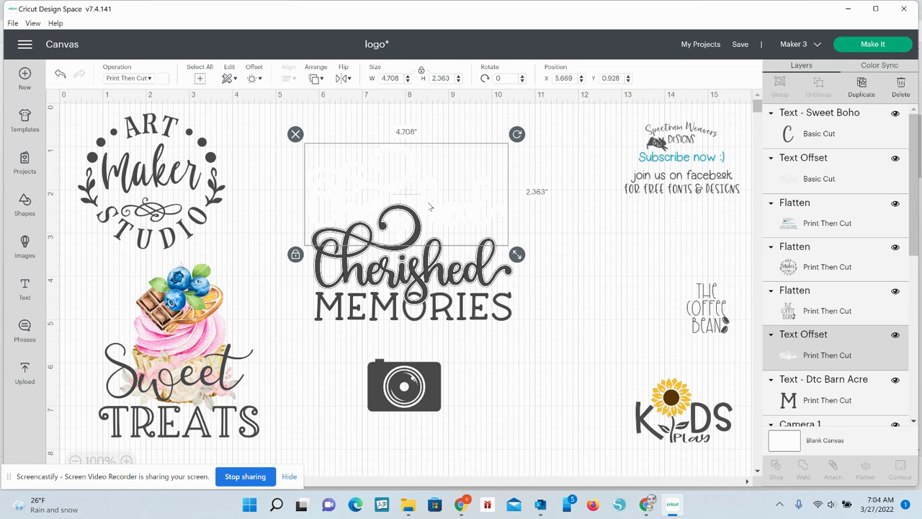
key(Delete)
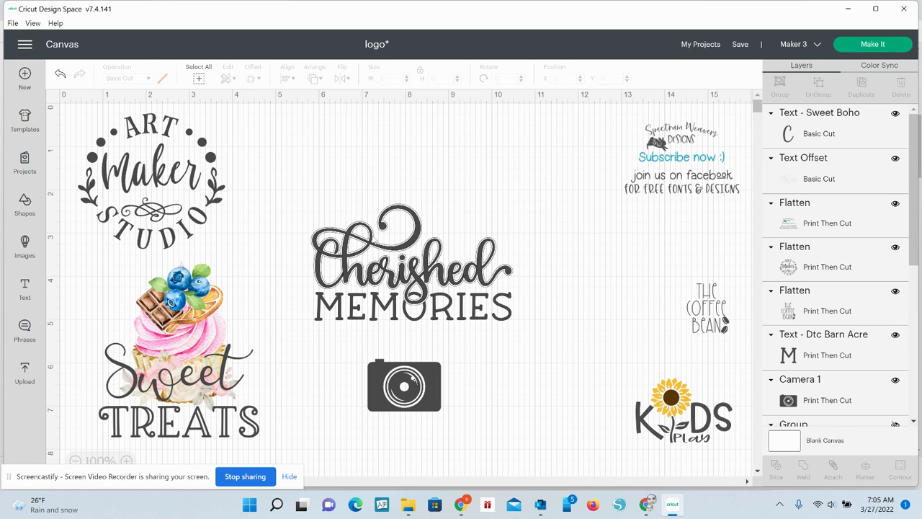
Move the Cherished text aside over the Subscribe now lettering and slice MEMORIES with the white Cherished offset
click(405, 249)
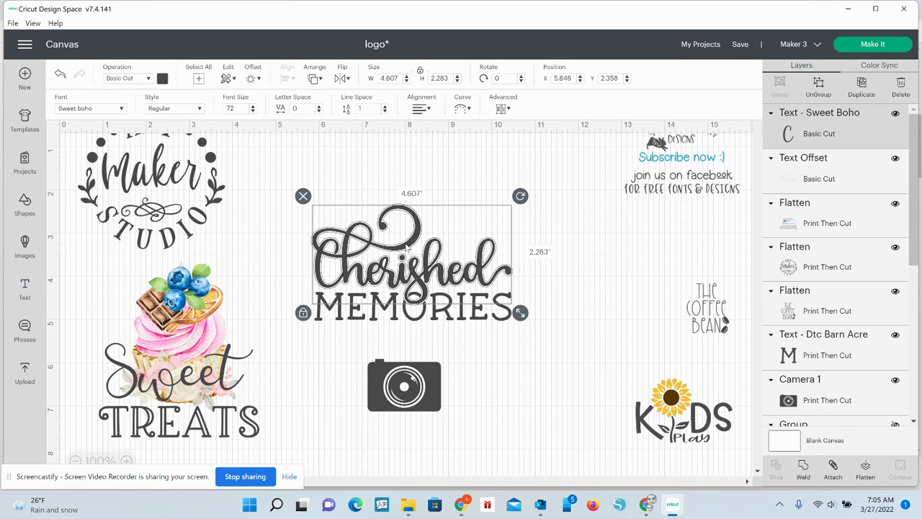
drag(407, 297, 645, 235)
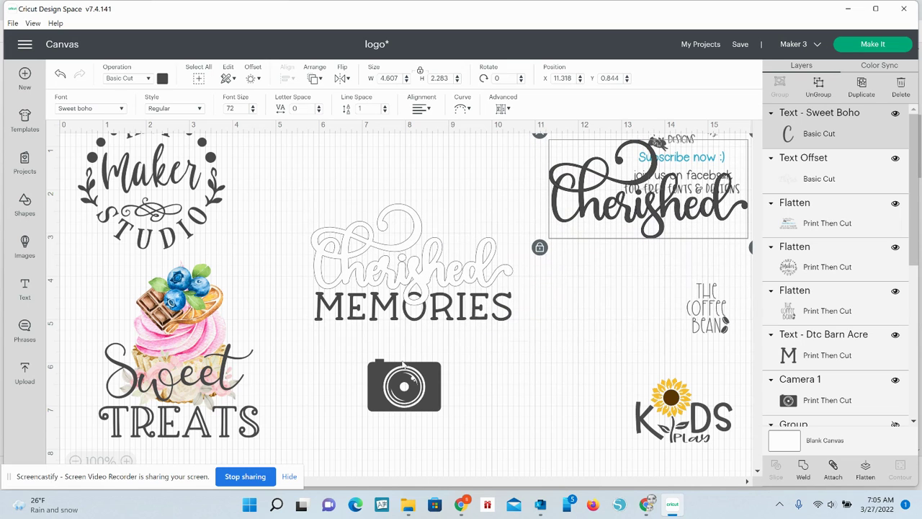
click(364, 339)
click(363, 249)
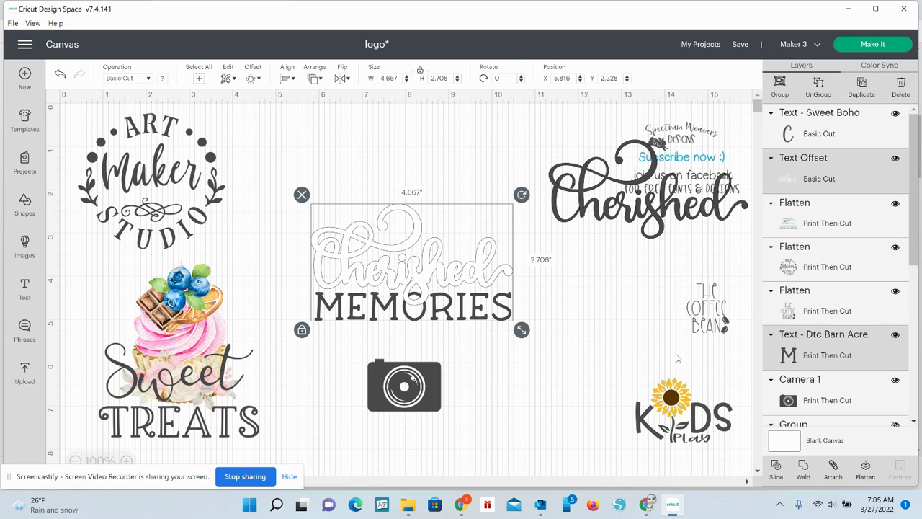
click(773, 475)
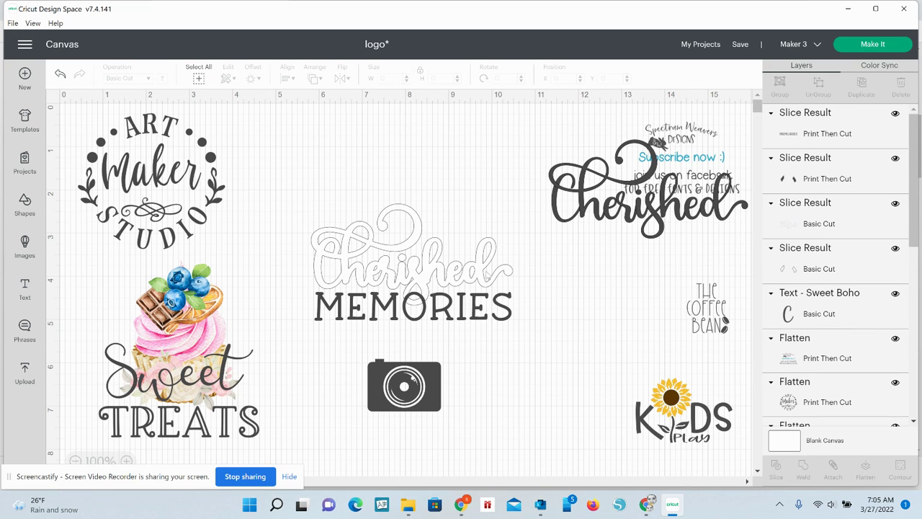
Delete the sliced Cherished offset and the small leftover slice pieces, keeping the cut MEMORIES text above the camera
click(433, 265)
key(Delete)
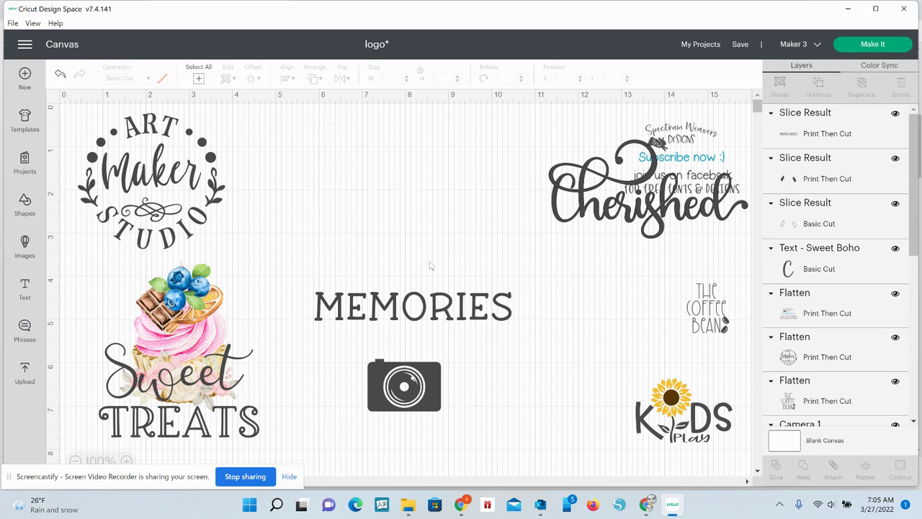
drag(436, 304, 436, 348)
drag(375, 275, 445, 314)
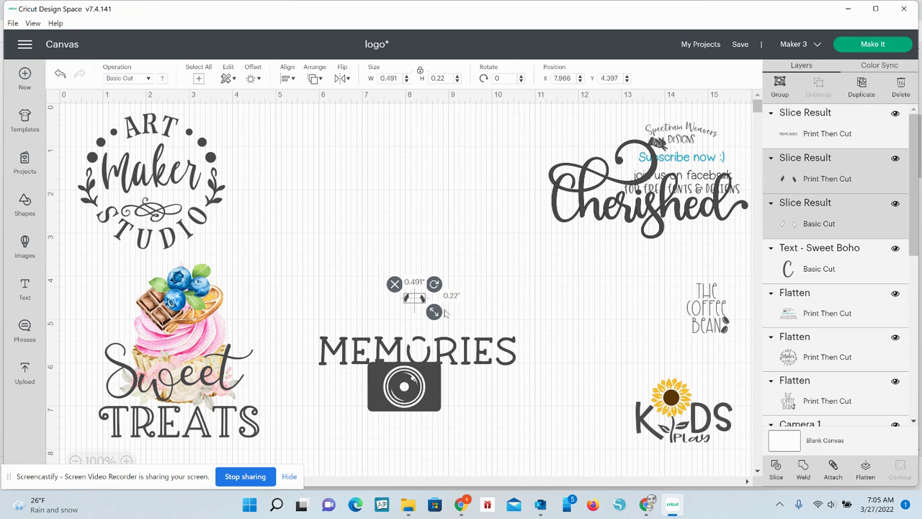
click(445, 313)
drag(440, 356, 441, 306)
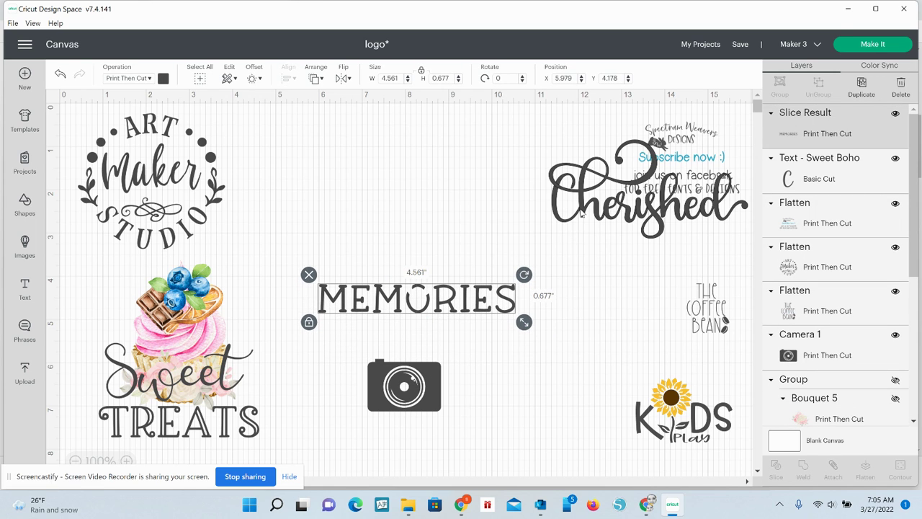
Move the Cherished text back above MEMORIES so that its descender sits in the gap cut into the O
drag(580, 213, 391, 249)
drag(351, 253, 348, 270)
click(436, 167)
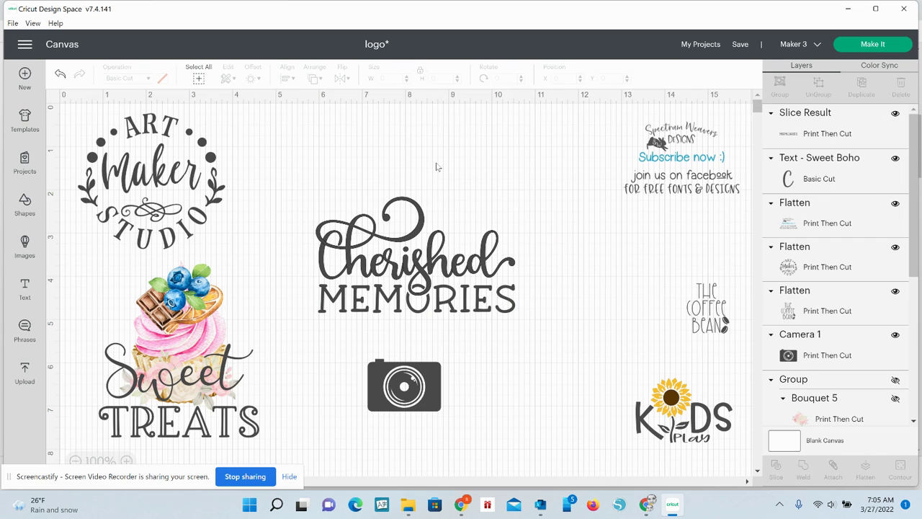
drag(366, 160, 453, 331)
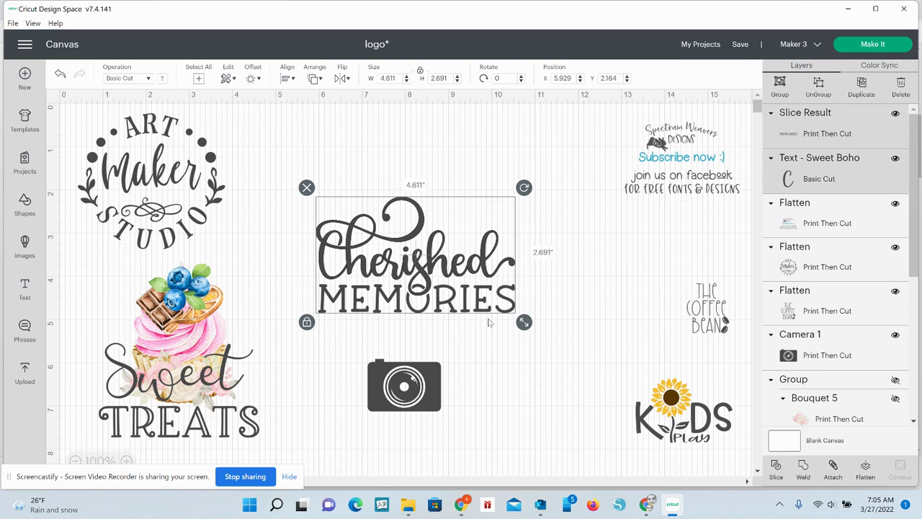
Apply a 0.03 in offset with rounded corners and welded offsets to the Cherished text again
click(421, 390)
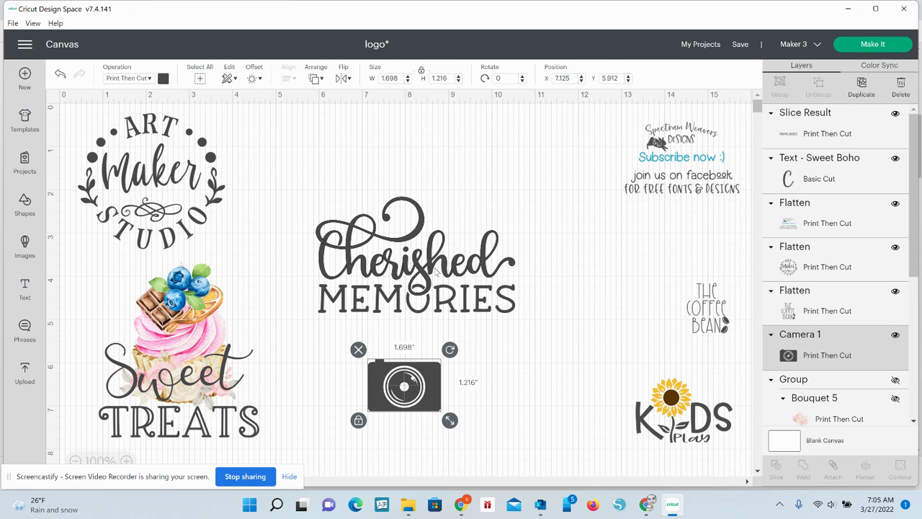
click(431, 267)
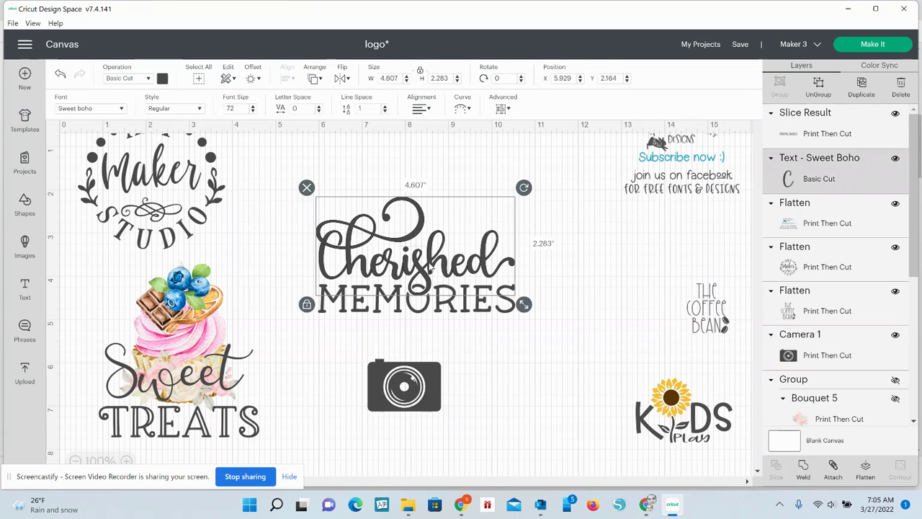
click(255, 78)
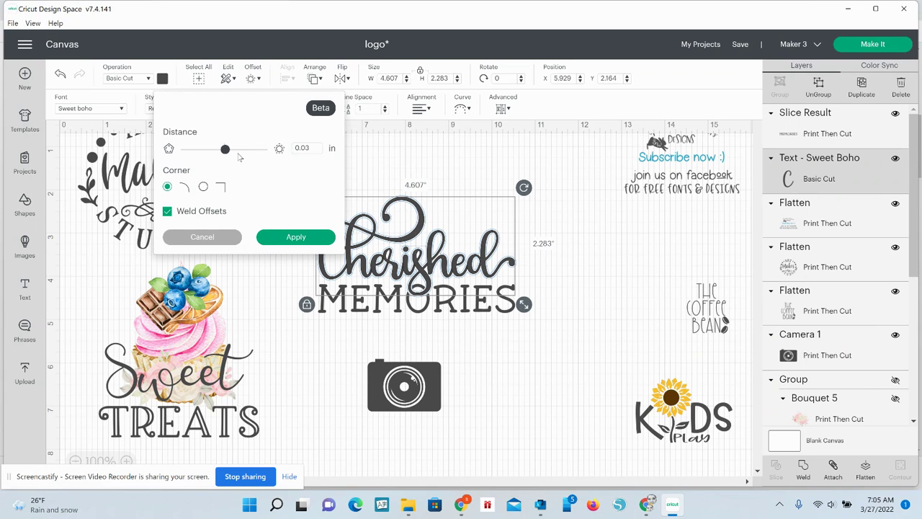
click(308, 240)
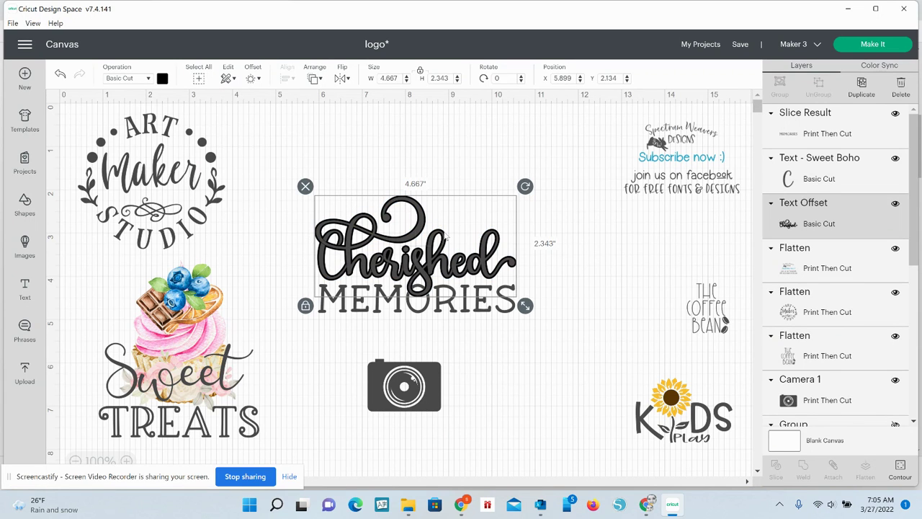
Move the Cherished text aside, place the camera over the upper part of the black offset and slice the two
drag(420, 232, 698, 268)
drag(428, 397, 473, 209)
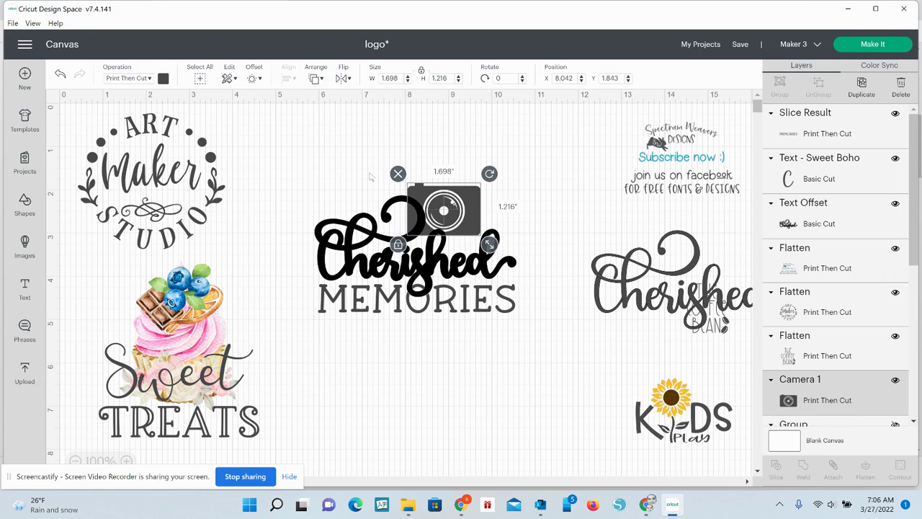
click(375, 180)
drag(445, 214, 456, 226)
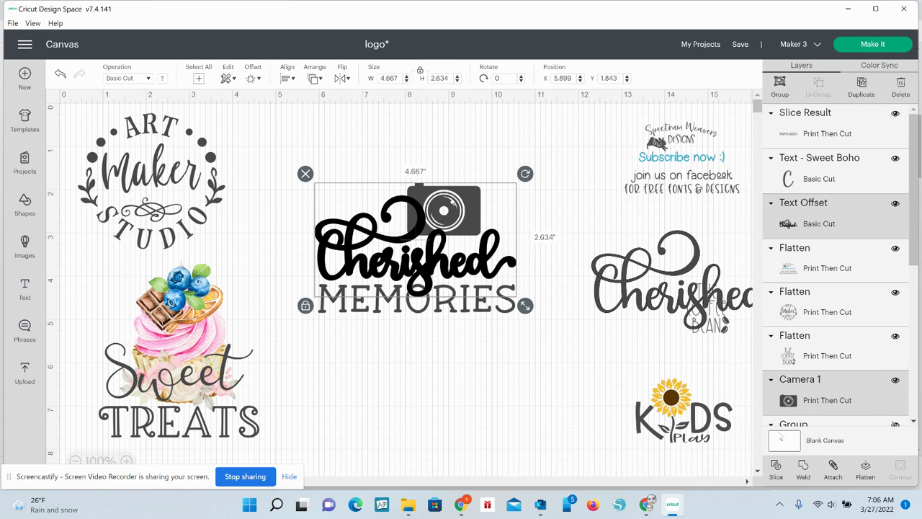
click(775, 470)
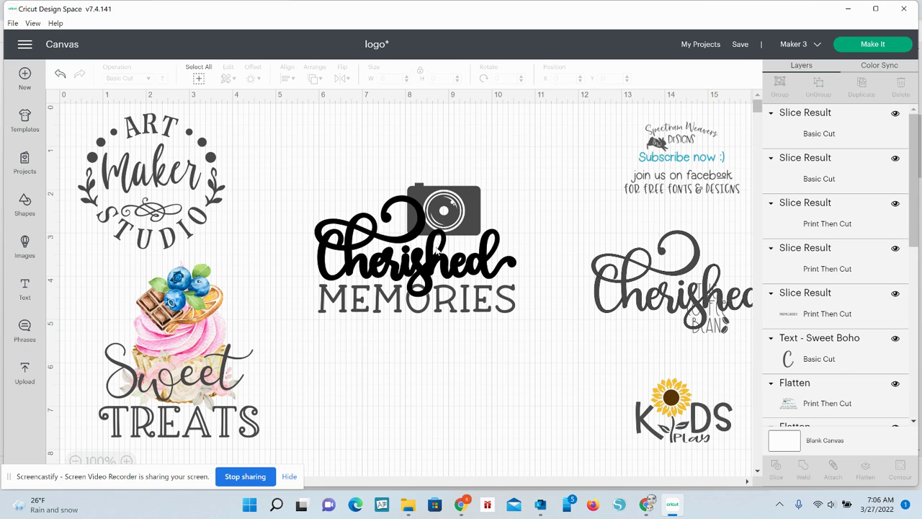
Delete the black Cherished offset and the black slice pieces left on the camera
click(435, 261)
key(Delete)
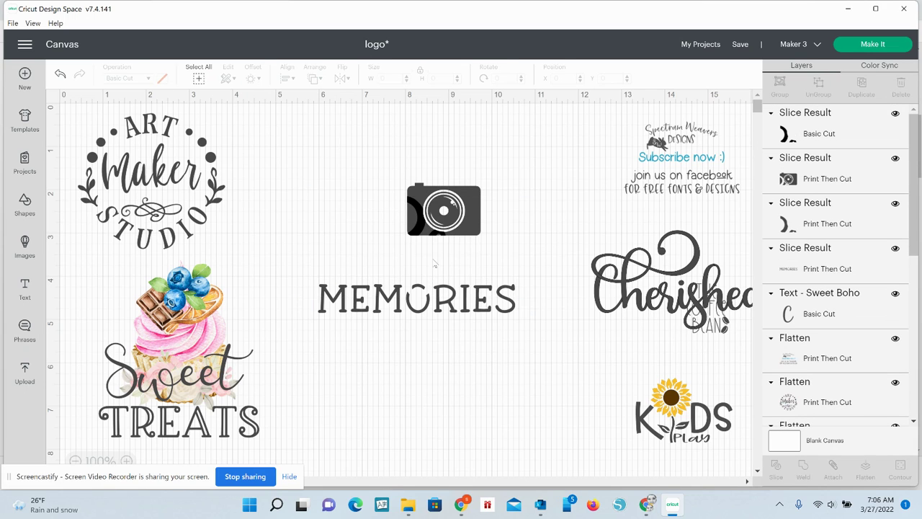
click(420, 234)
key(Delete)
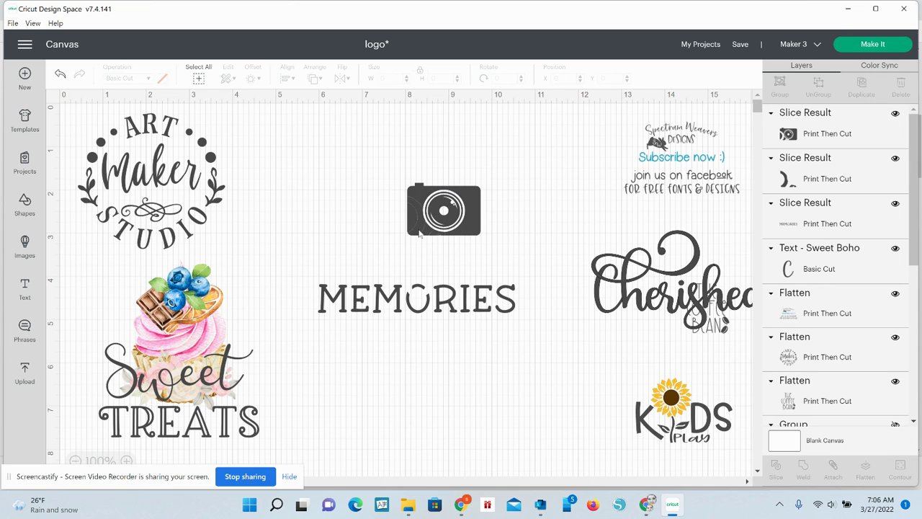
click(420, 234)
key(Delete)
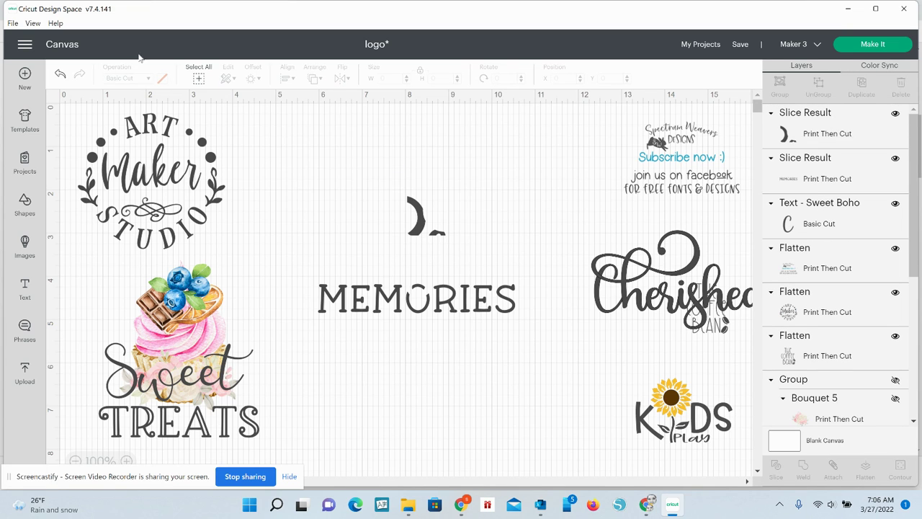
click(60, 73)
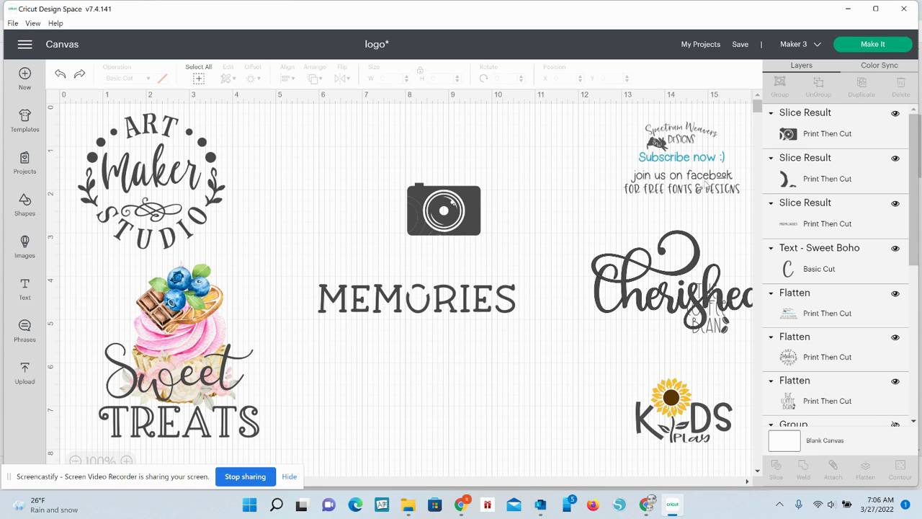
Delete the gray leftover slice piece from the camera and fit the Cherished text back between the camera and MEMORIES
click(785, 178)
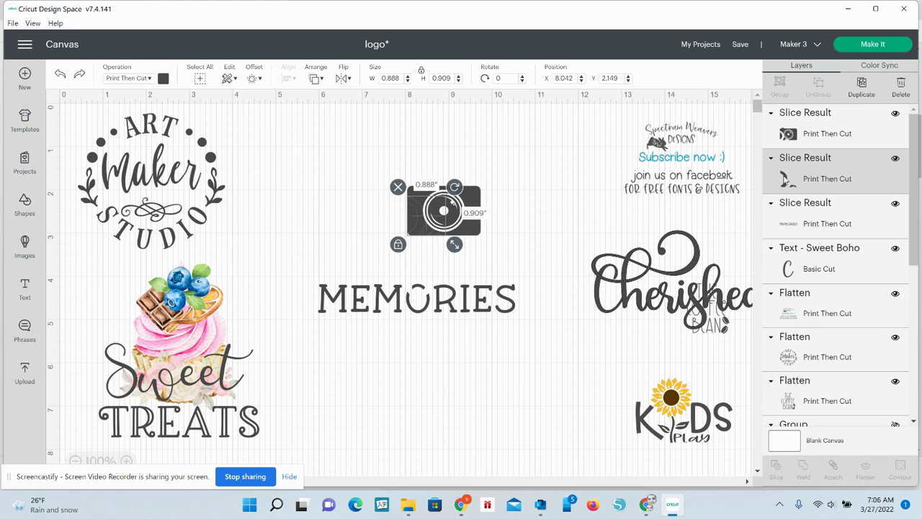
key(Delete)
drag(584, 294, 310, 258)
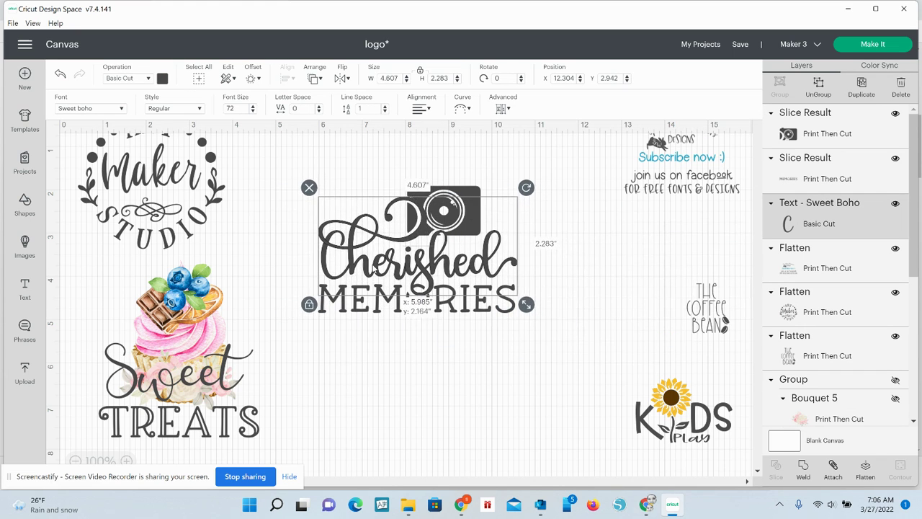
drag(376, 268, 374, 269)
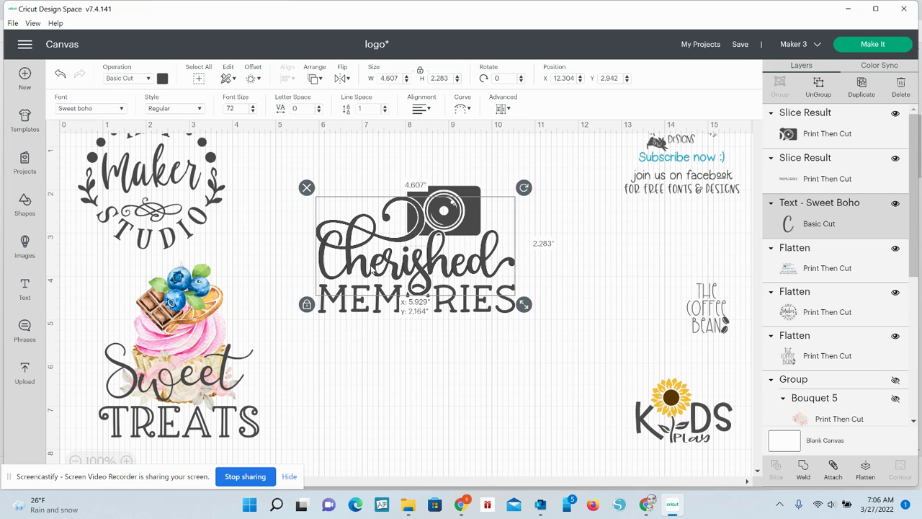
drag(374, 269, 372, 268)
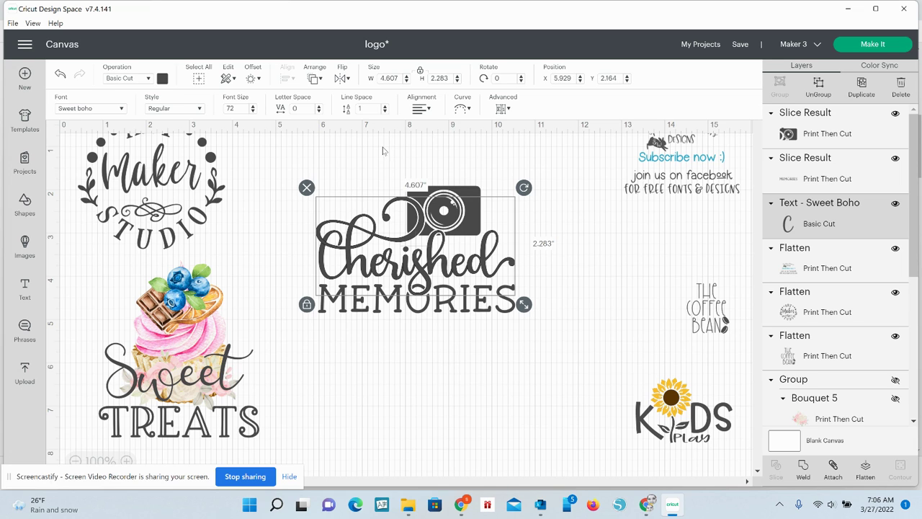
Weld the camera, the Cherished text and MEMORIES into one logo
drag(383, 146, 472, 228)
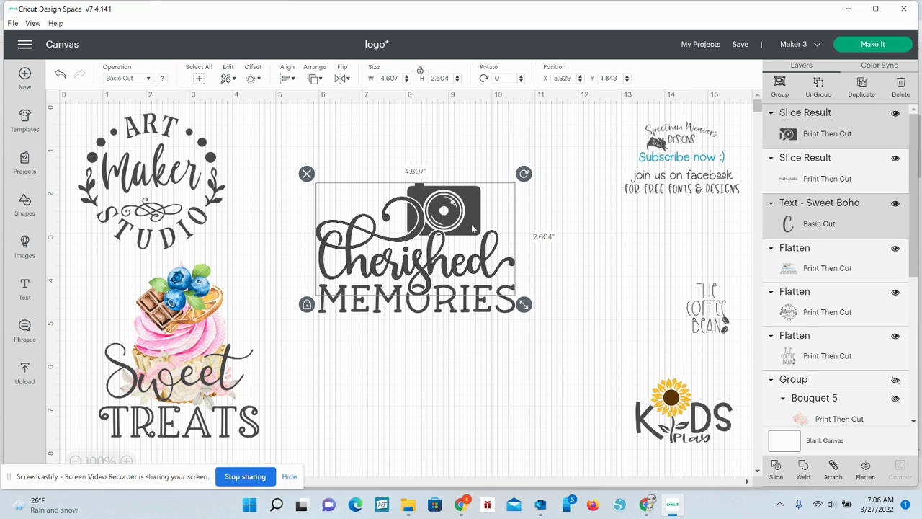
drag(350, 149, 516, 334)
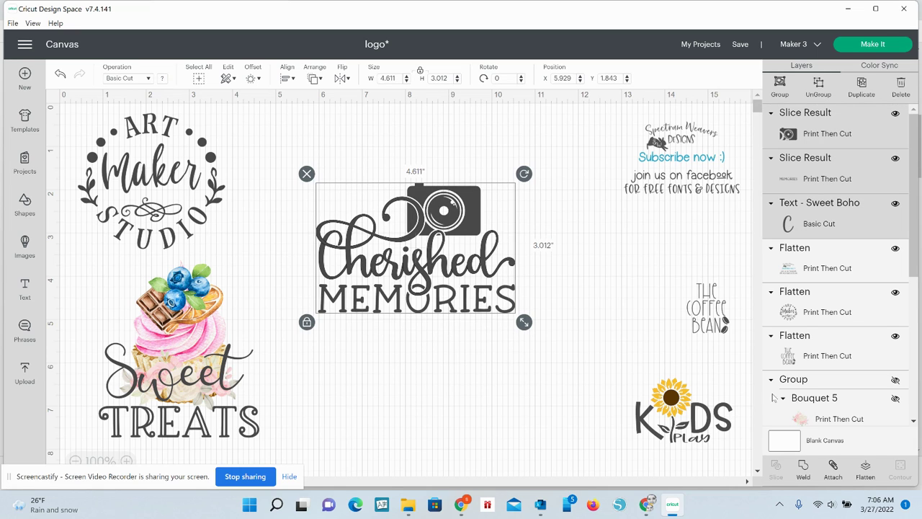
click(804, 471)
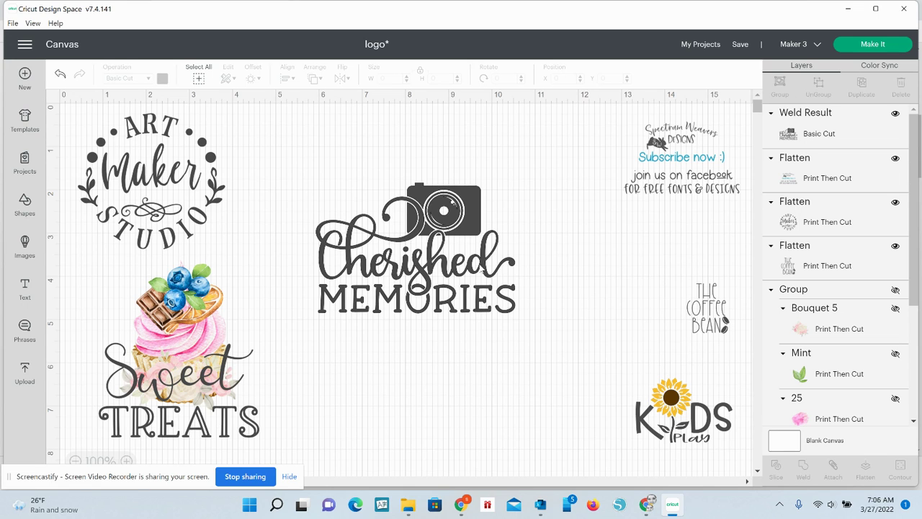
Move the welded Cherished Memories logo below Art Maker Studio and the Sweet Treats logo to the middle of the canvas
drag(451, 265, 547, 415)
click(195, 338)
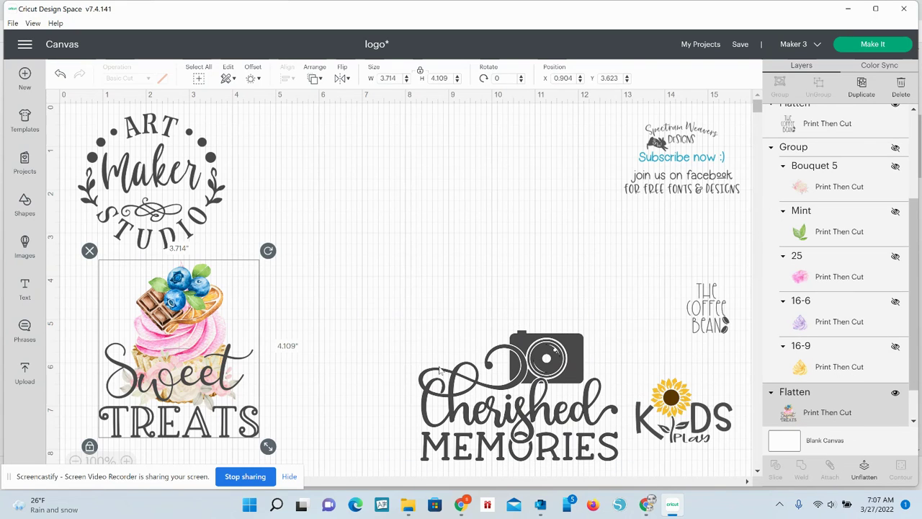
drag(191, 323, 395, 194)
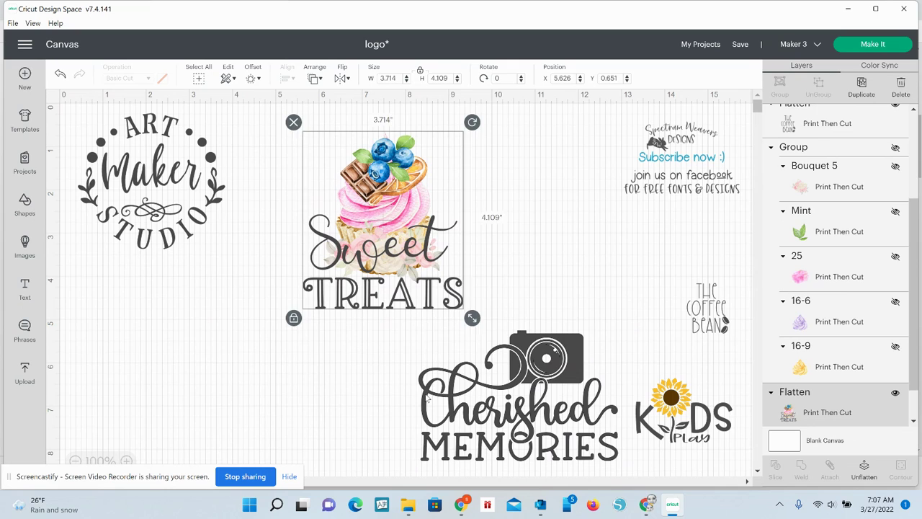
drag(425, 401, 38, 396)
drag(395, 240, 447, 293)
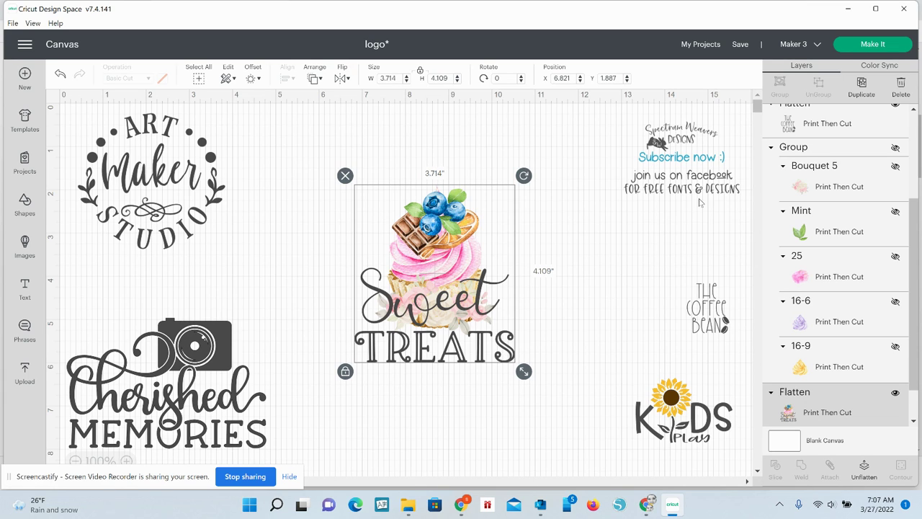
Unflatten the Sweet Treats logo and move the TREATS and Sweet texts below the cupcake
click(863, 470)
click(433, 416)
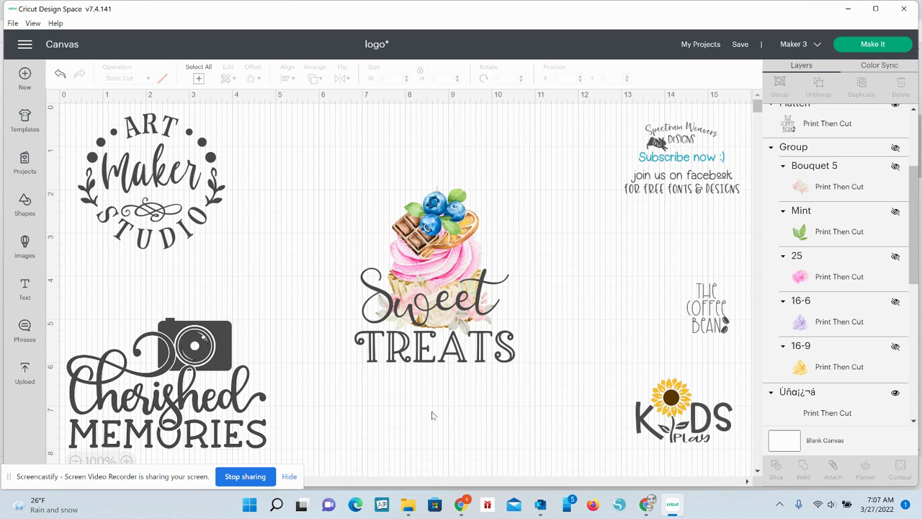
click(407, 346)
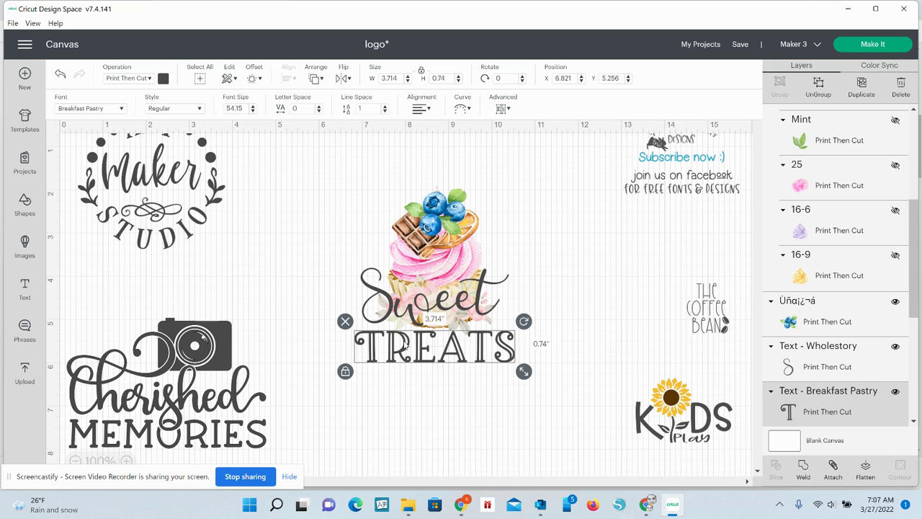
drag(407, 345, 396, 436)
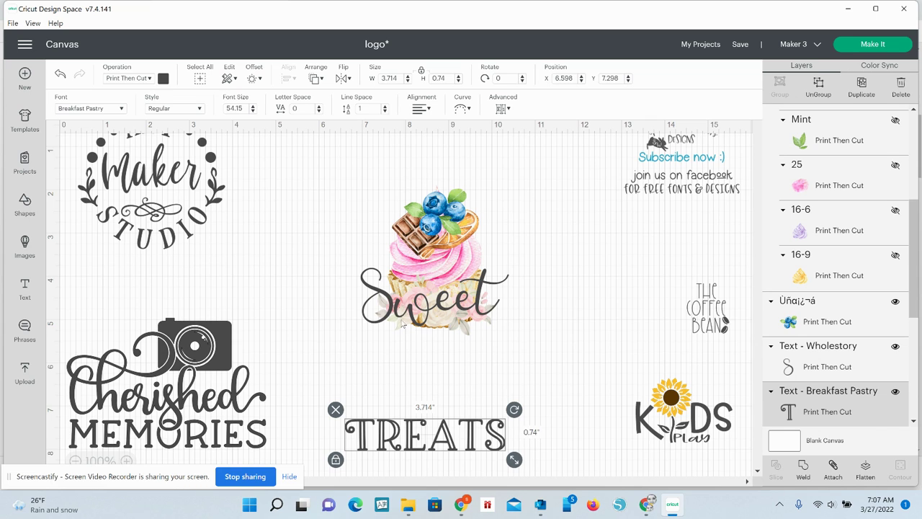
click(407, 318)
drag(408, 320, 399, 407)
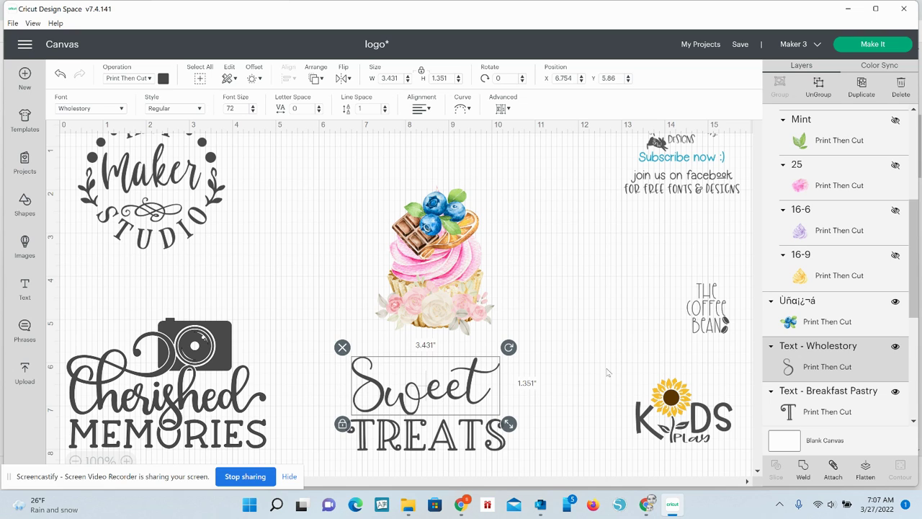
Move the floral bouquet off the cupcake to the space above The Coffee Bean lettering
click(433, 315)
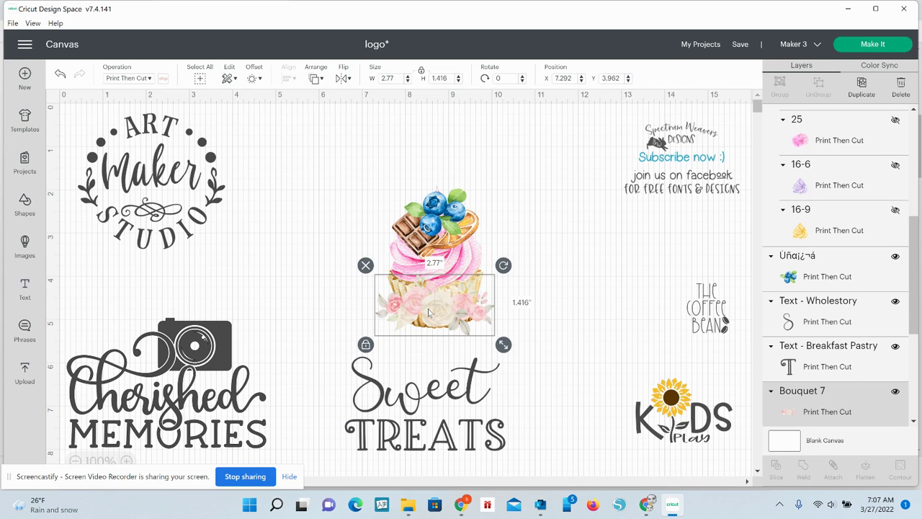
drag(428, 312, 442, 152)
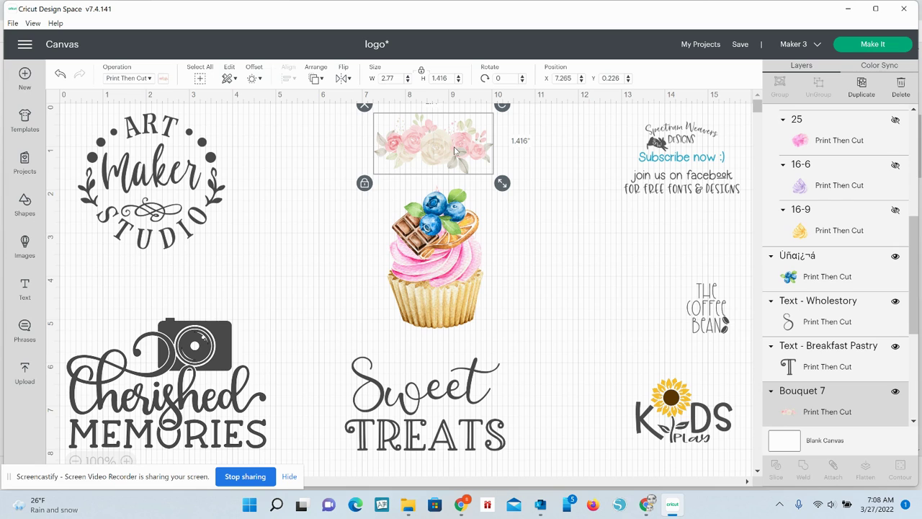
mouse_move(454, 150)
mouse_down()
mouse_move(447, 169)
mouse_move(454, 156)
mouse_up()
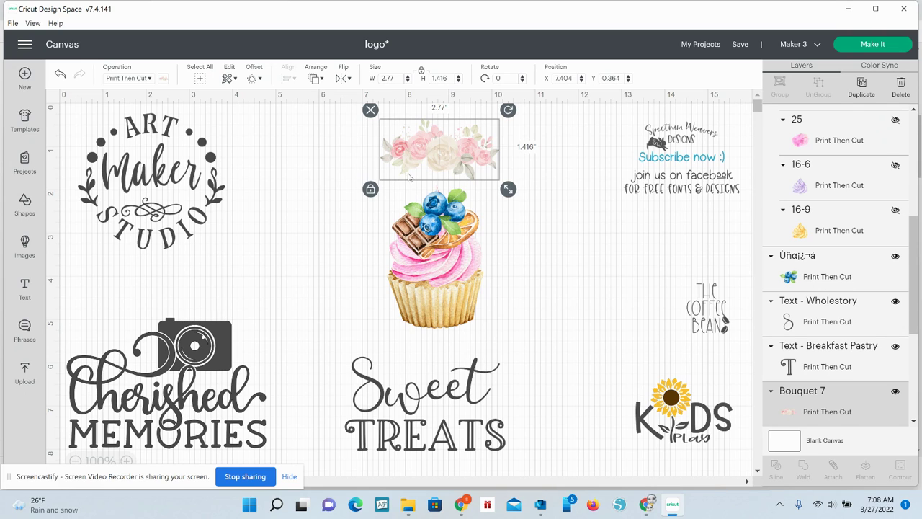
drag(450, 159, 729, 298)
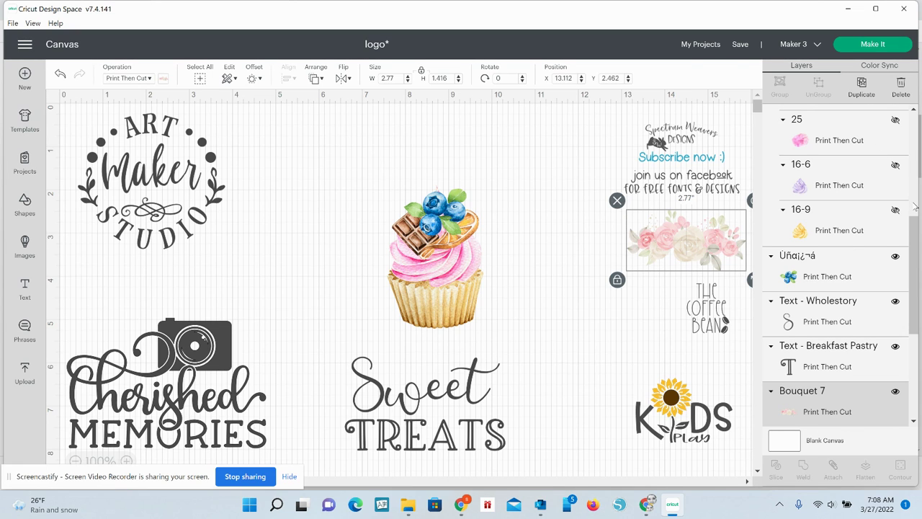
Show the hidden group of flowers, leaves and frosting swirls and move the Art Maker Studio logo off it onto Cherished Memories
drag(918, 231, 918, 176)
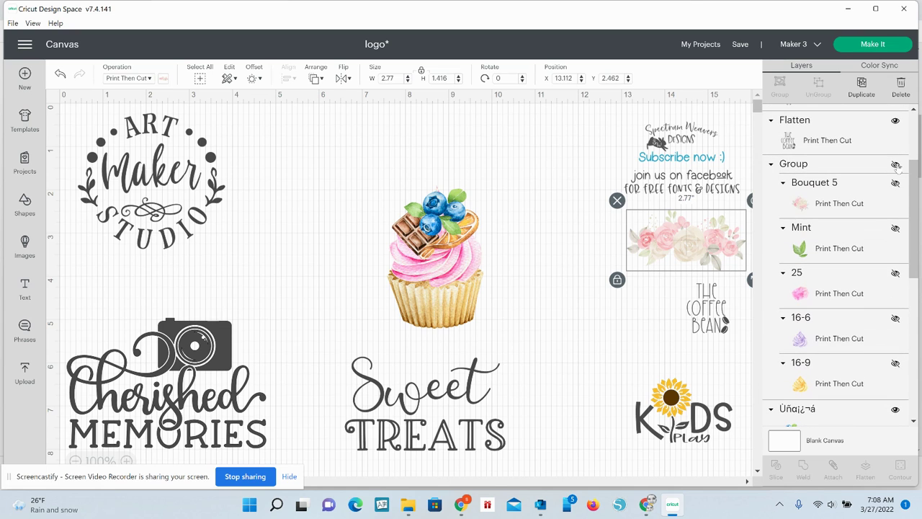
click(896, 165)
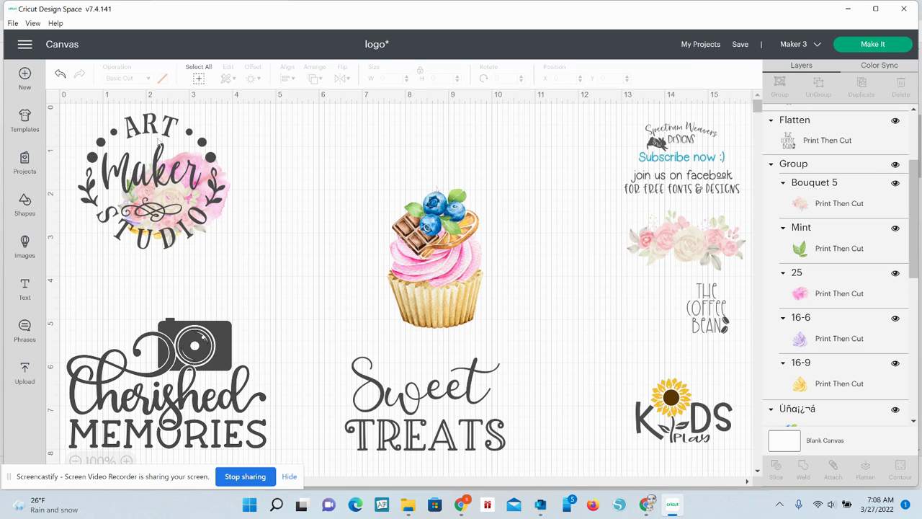
drag(159, 140, 148, 321)
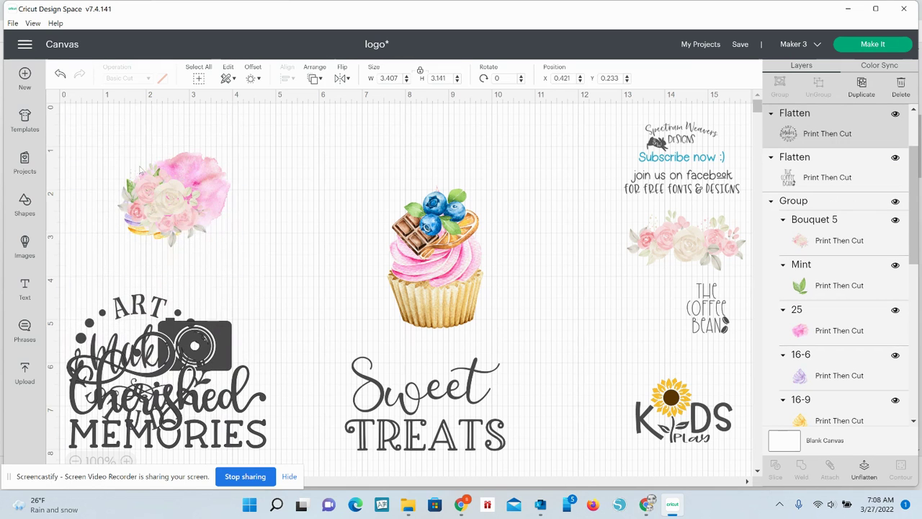
Reposition the group of flowers, leaves and frosting swirls in the space above Cherished Memories and ungroup it
drag(119, 138, 253, 267)
click(271, 249)
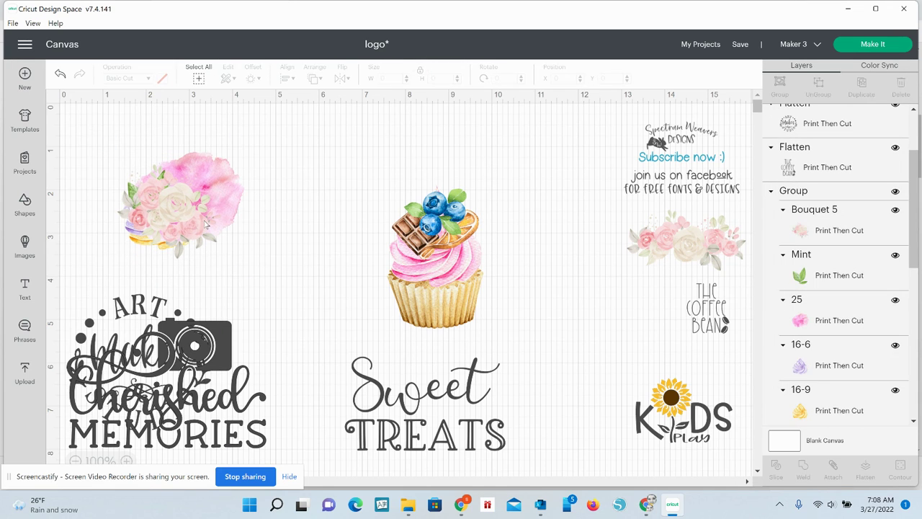
click(183, 213)
mouse_move(182, 212)
mouse_down()
mouse_move(289, 196)
mouse_move(173, 196)
mouse_up()
click(338, 152)
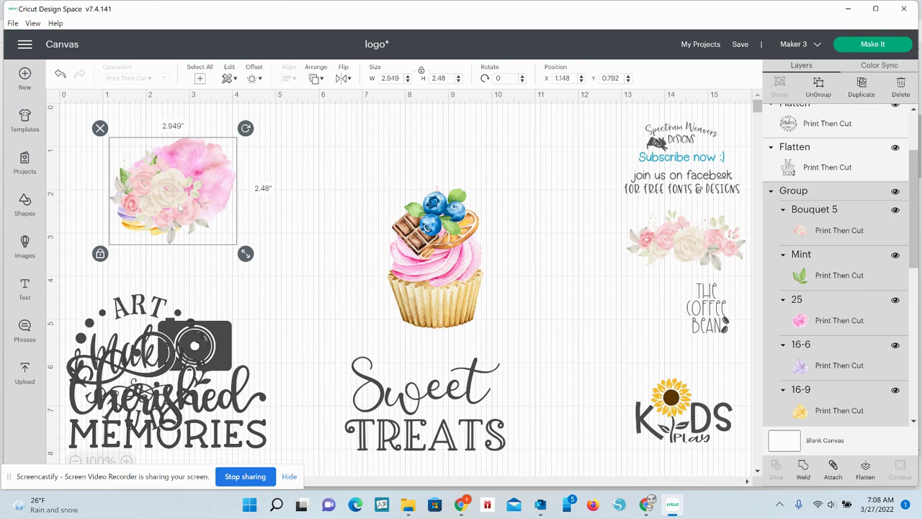
click(285, 209)
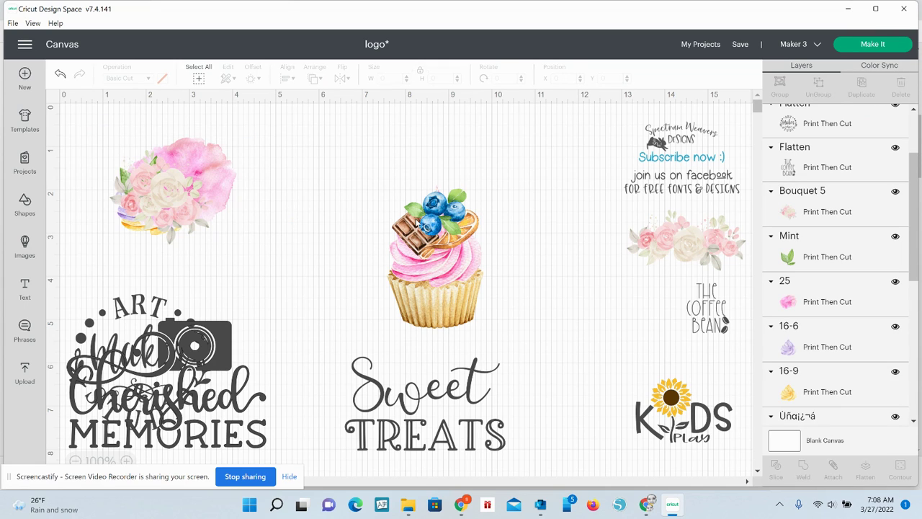
Take the cupcake apart by moving the blueberries, chocolate, orange slice and pink frosting off its base
click(451, 215)
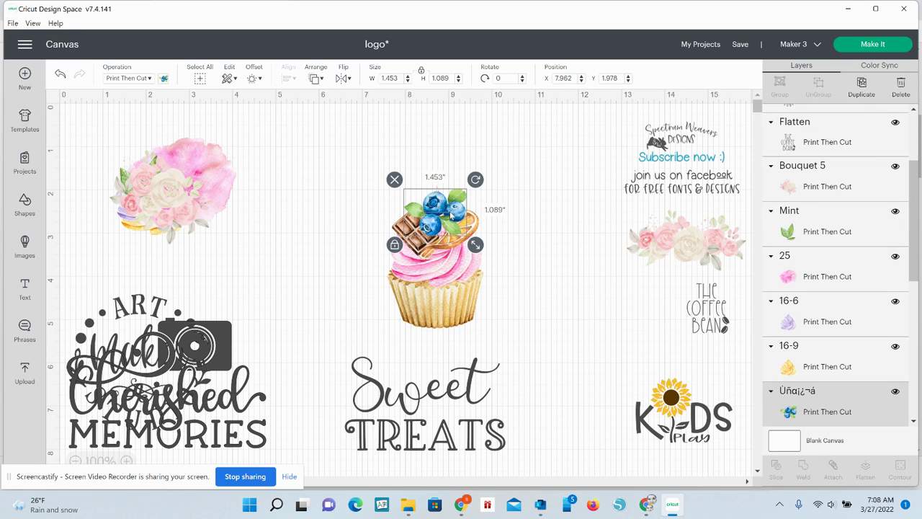
drag(451, 215, 446, 169)
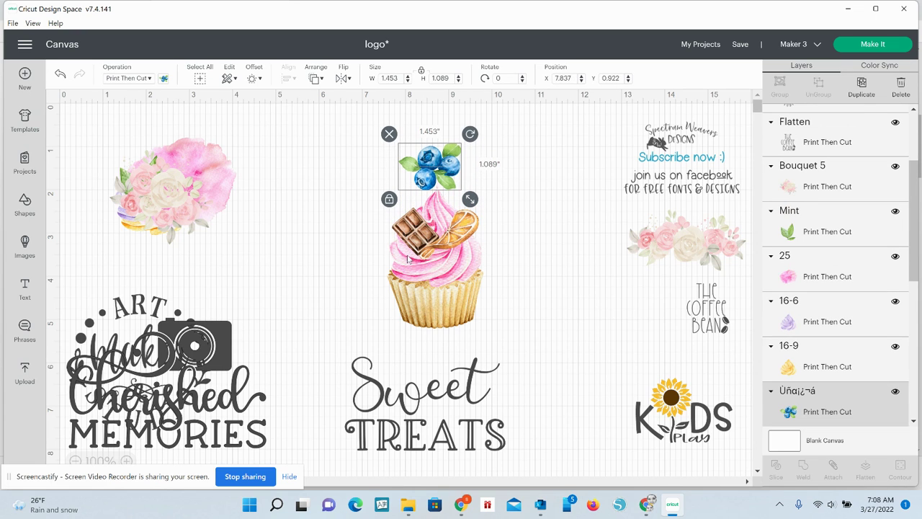
drag(416, 233, 371, 213)
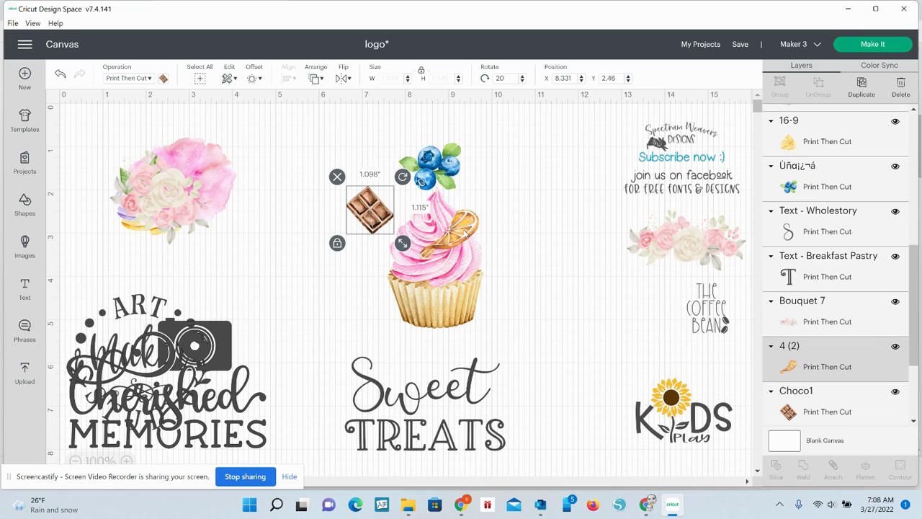
drag(477, 224, 513, 191)
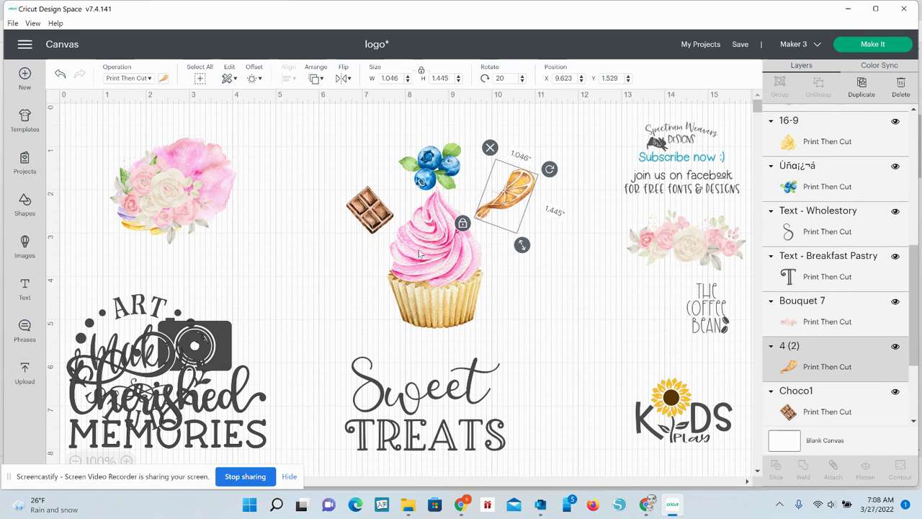
click(413, 257)
drag(413, 257, 545, 283)
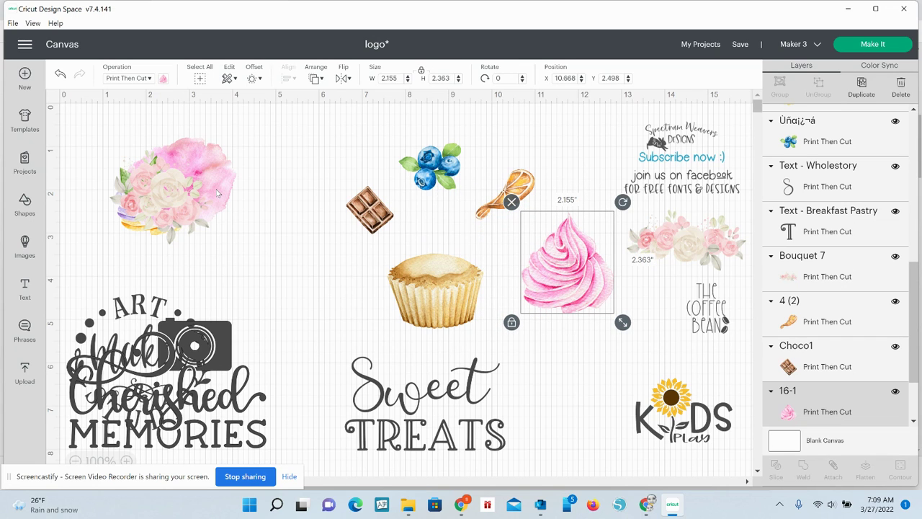
Move the rose bouquet onto the bouquet above The Coffee Bean and the pink watercolor splash to the space beside the cupcake base
drag(191, 191, 626, 207)
drag(683, 179, 717, 222)
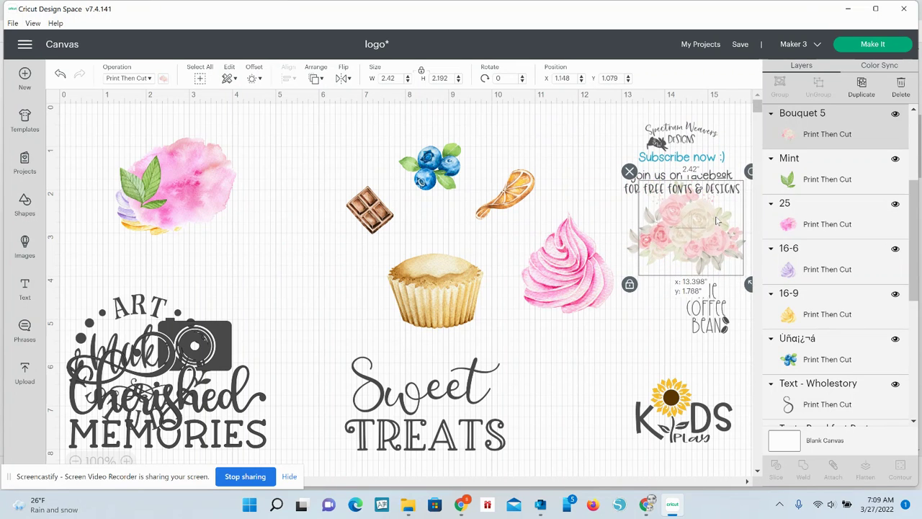
click(202, 180)
drag(203, 198, 171, 234)
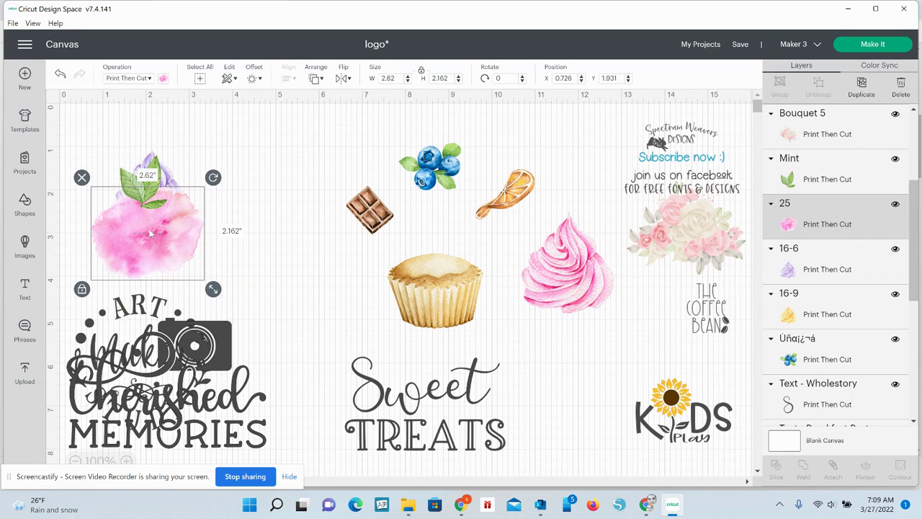
drag(159, 245, 229, 266)
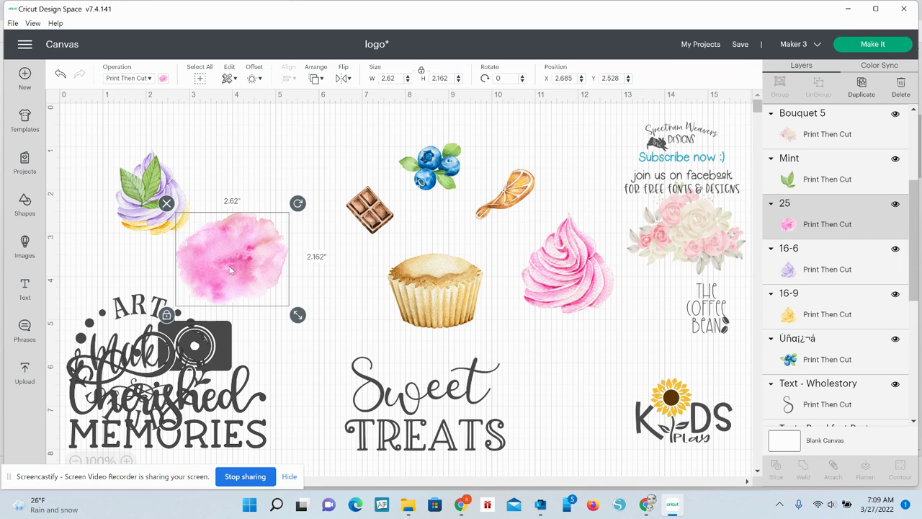
drag(230, 267, 267, 269)
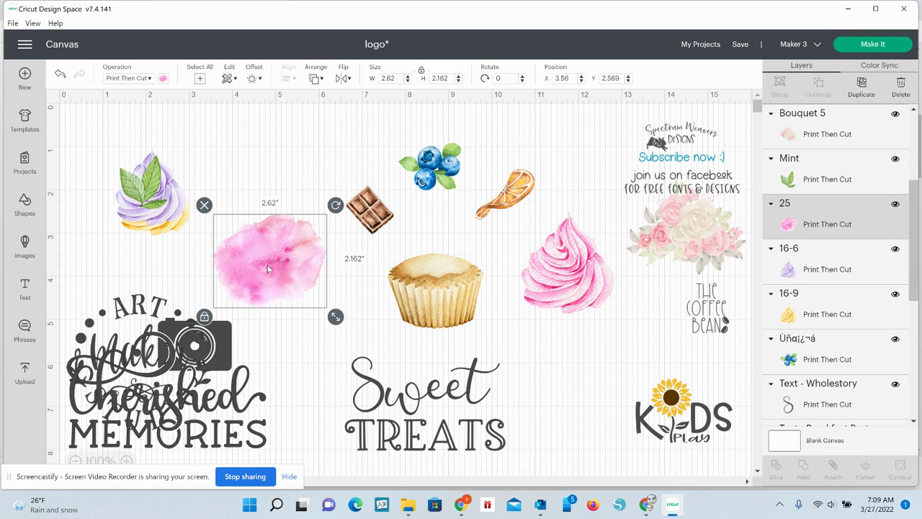
Enlarge the pink watercolor splash to 3.192" wide and place it with the Art Maker Studio logo on top, above Cherished Memories
drag(138, 306, 269, 126)
click(253, 275)
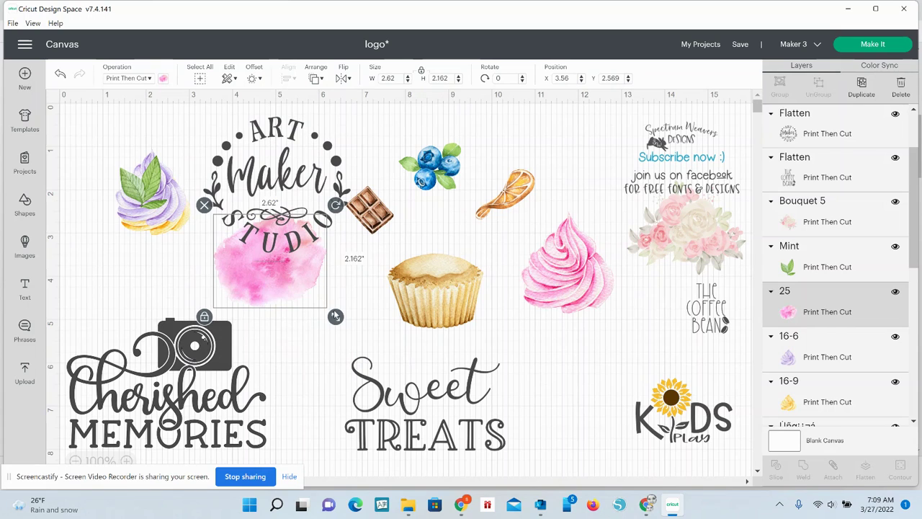
drag(333, 311, 352, 336)
drag(253, 171, 263, 258)
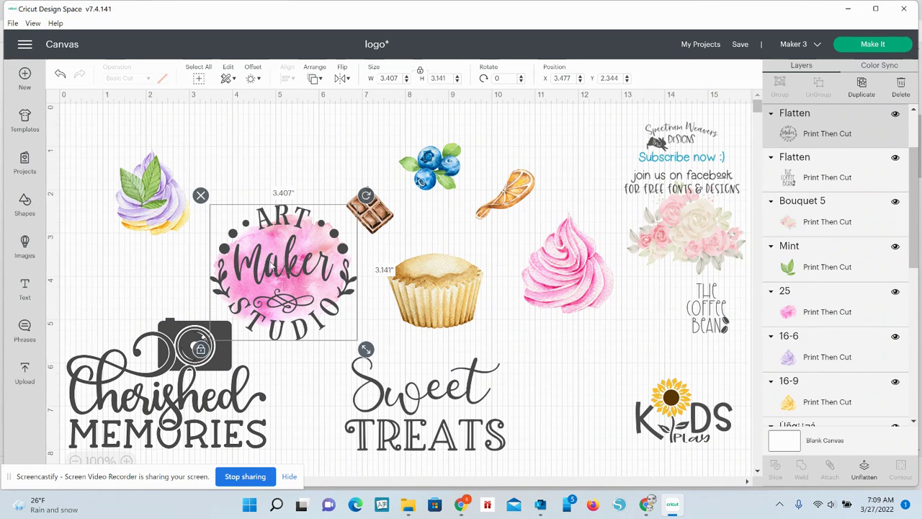
drag(268, 265, 249, 189)
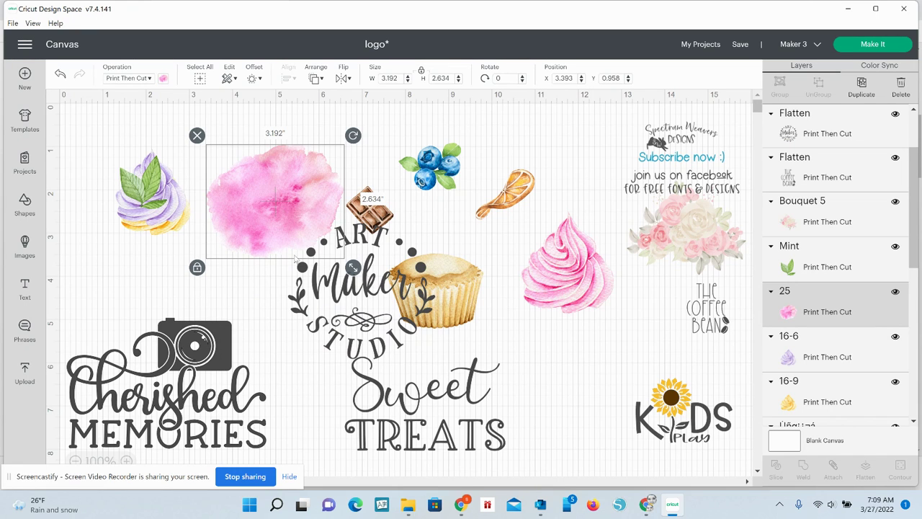
drag(306, 288, 223, 196)
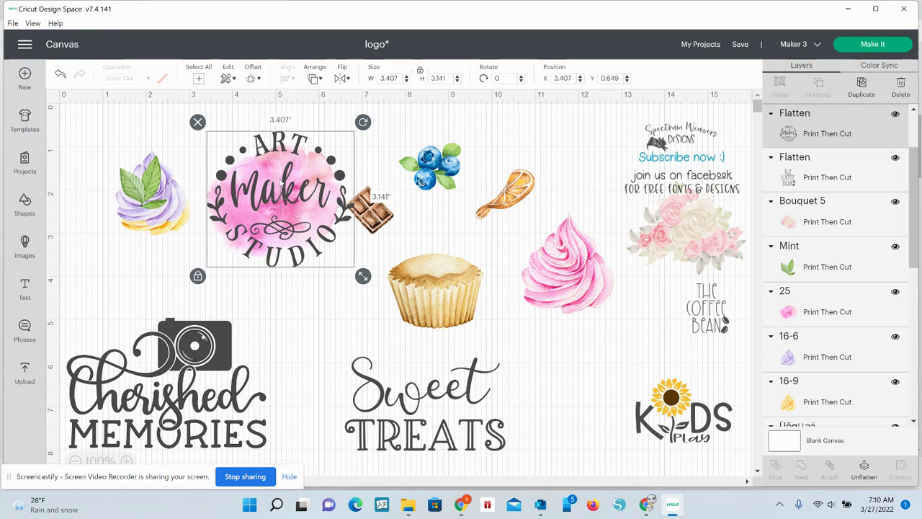
Move the Art Maker Studio logo and watercolor splash down toward Cherished Memories and separate the mint leaves and purple frosting from the yellow frosting
drag(281, 182, 141, 279)
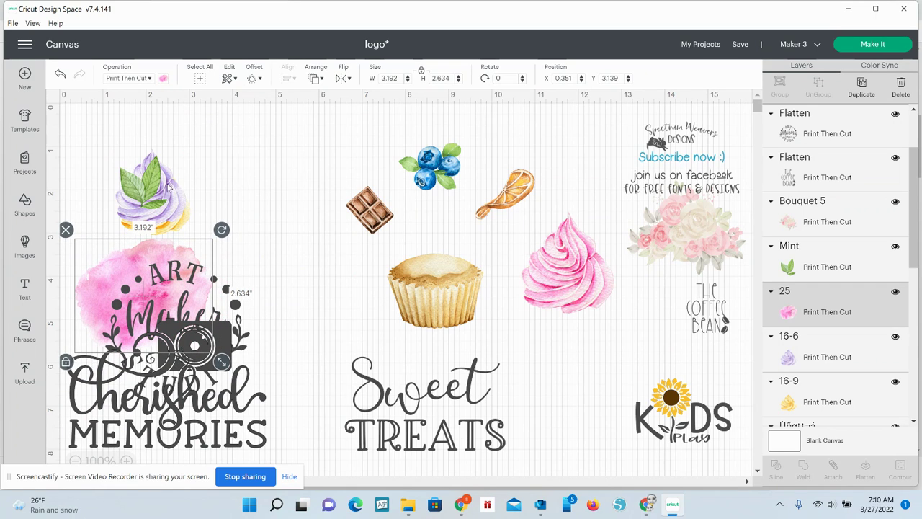
drag(148, 183, 116, 144)
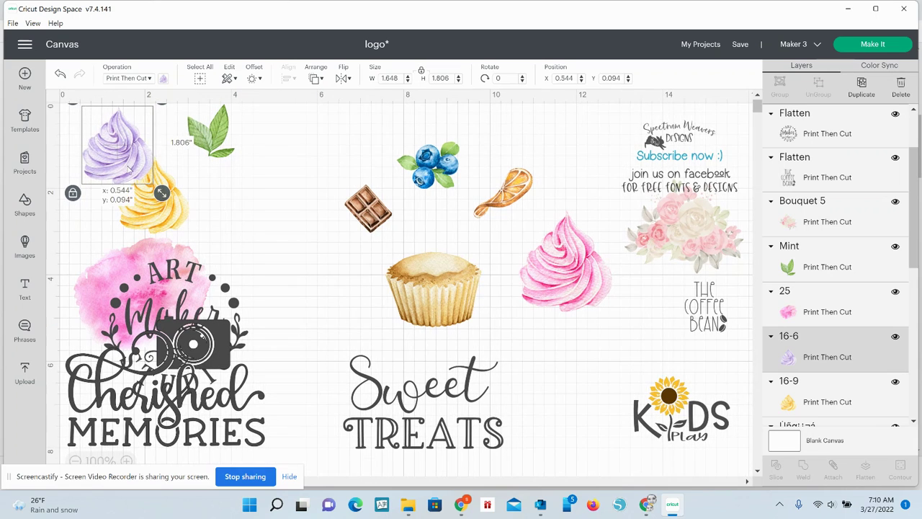
Place the yellow frosting on the cupcake base, enlarge it to 2.041" wide and align it with the base
drag(155, 203, 431, 252)
drag(472, 279, 487, 291)
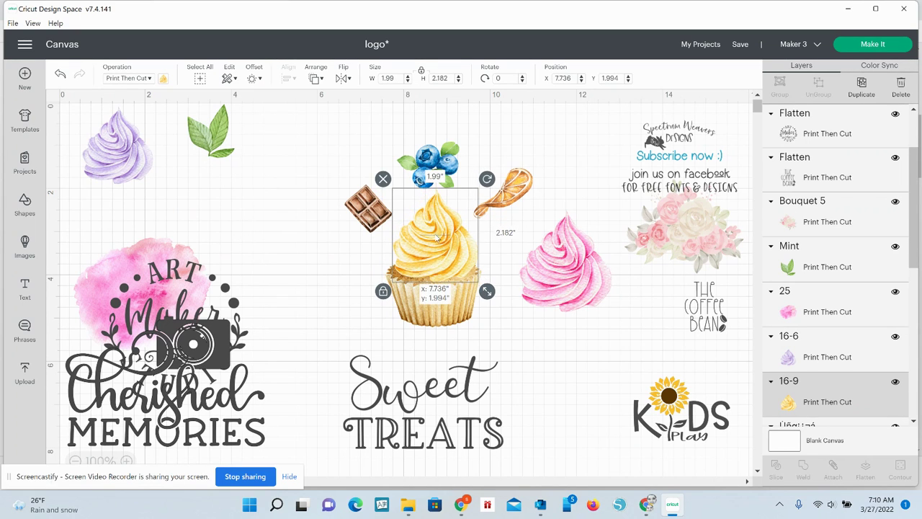
drag(437, 235, 436, 240)
click(427, 160)
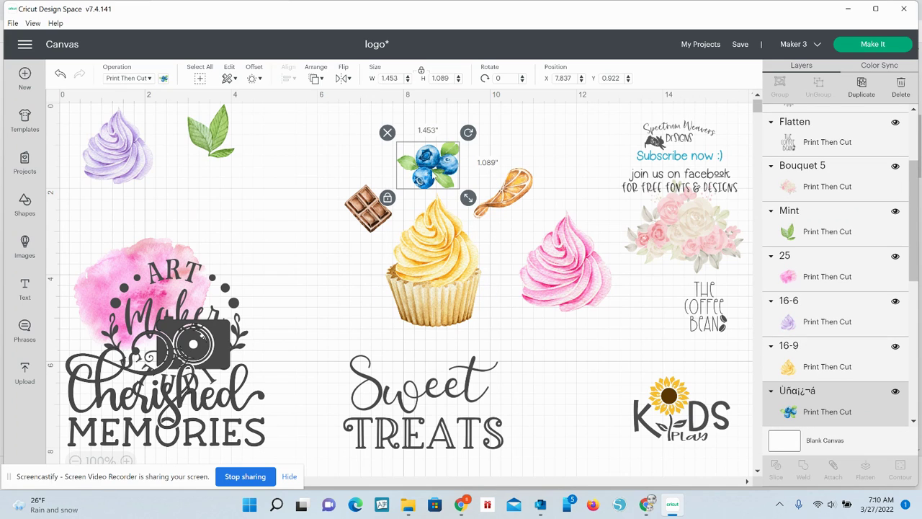
click(427, 236)
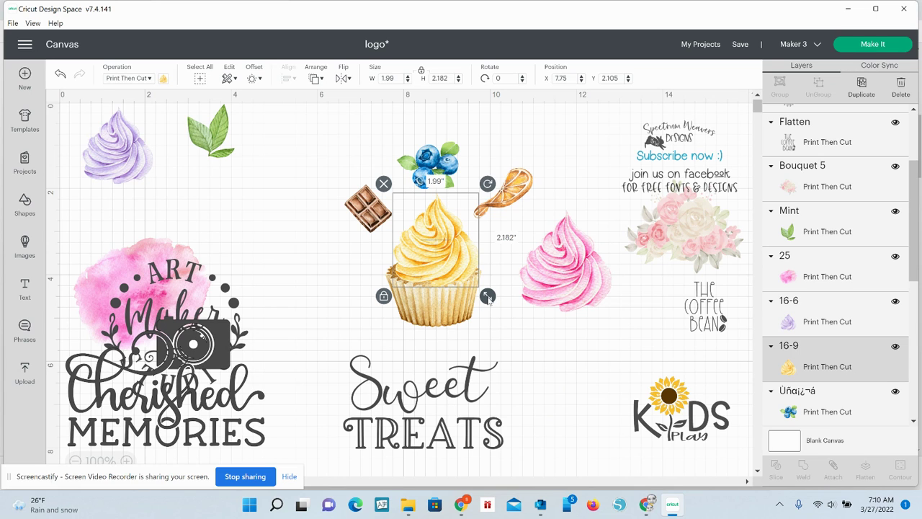
drag(488, 301, 490, 304)
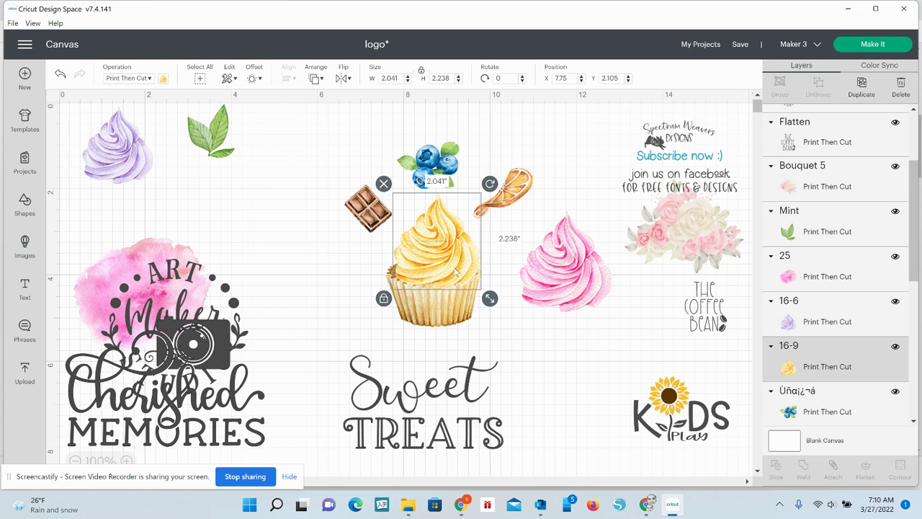
drag(453, 268, 451, 265)
Lower the blueberries onto the tip of the yellow frosting and send them to the front
mouse_move(431, 153)
mouse_down()
mouse_move(434, 177)
mouse_move(433, 163)
mouse_up()
right_click(433, 163)
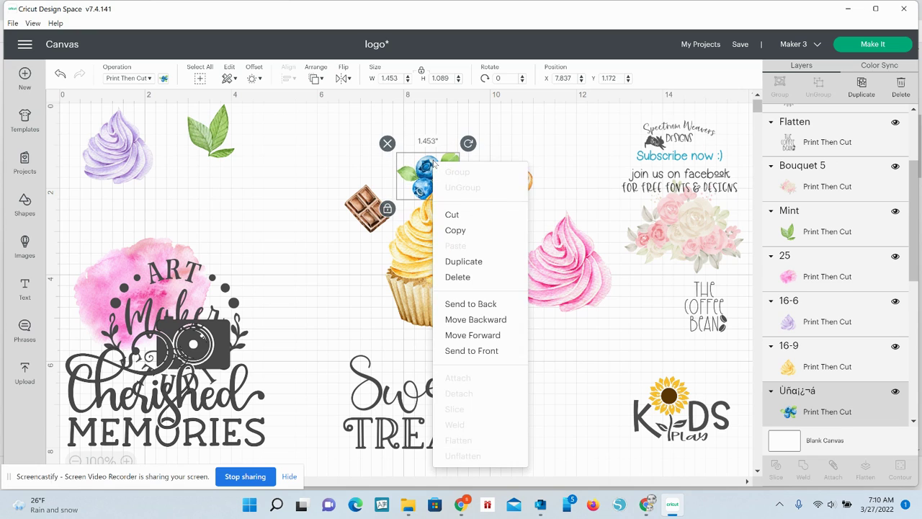
click(471, 353)
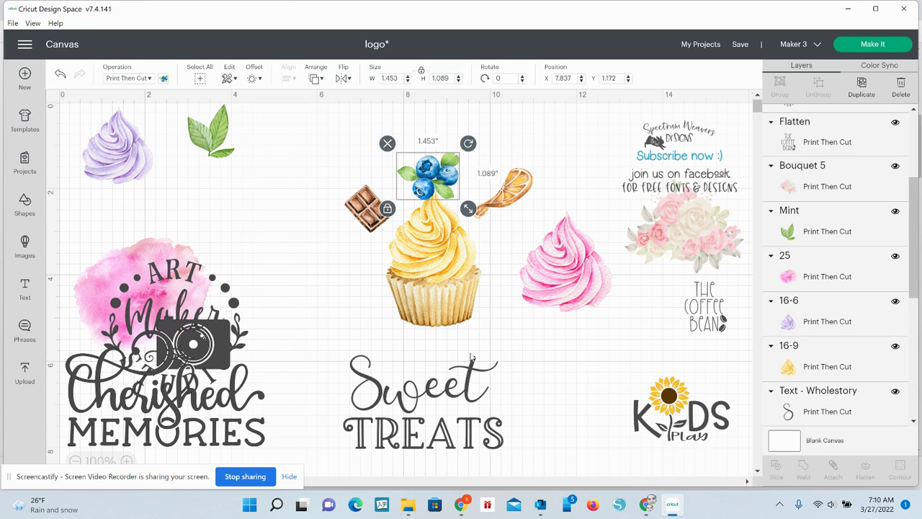
Adjust the blueberries over the frosting tip and send them to the back of the layer order
drag(426, 175, 424, 173)
right_click(423, 173)
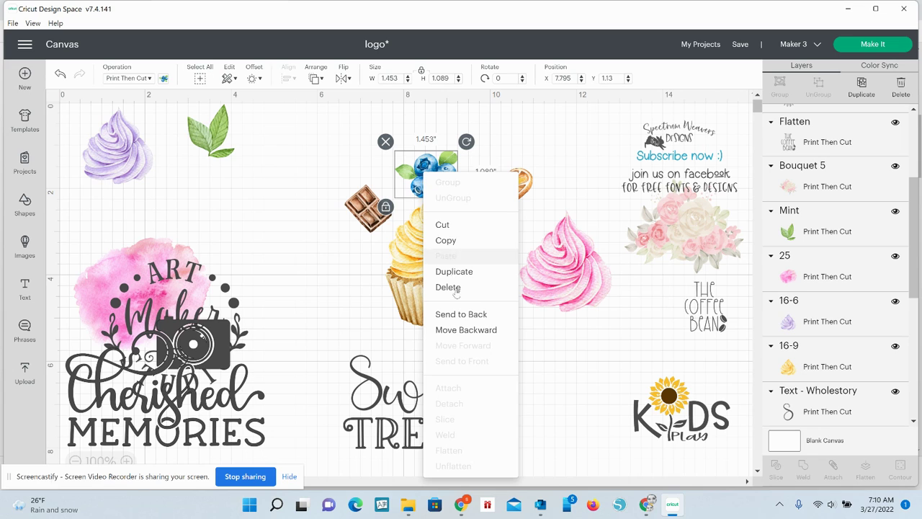
click(463, 317)
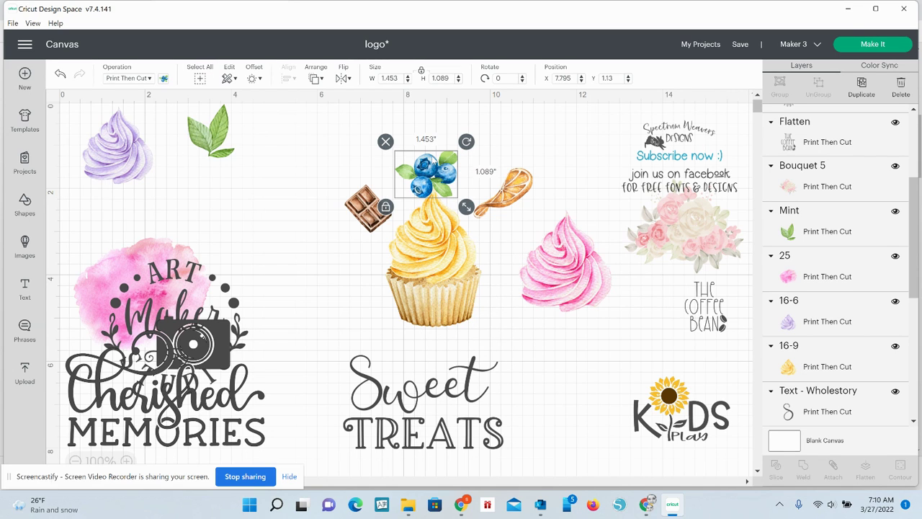
mouse_move(432, 160)
mouse_down()
mouse_move(436, 182)
mouse_move(425, 172)
mouse_up()
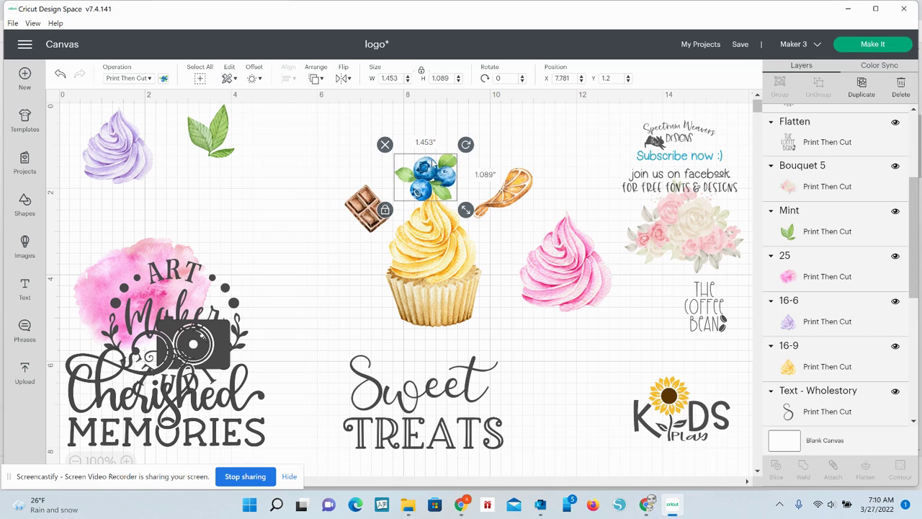
right_click(433, 164)
click(464, 303)
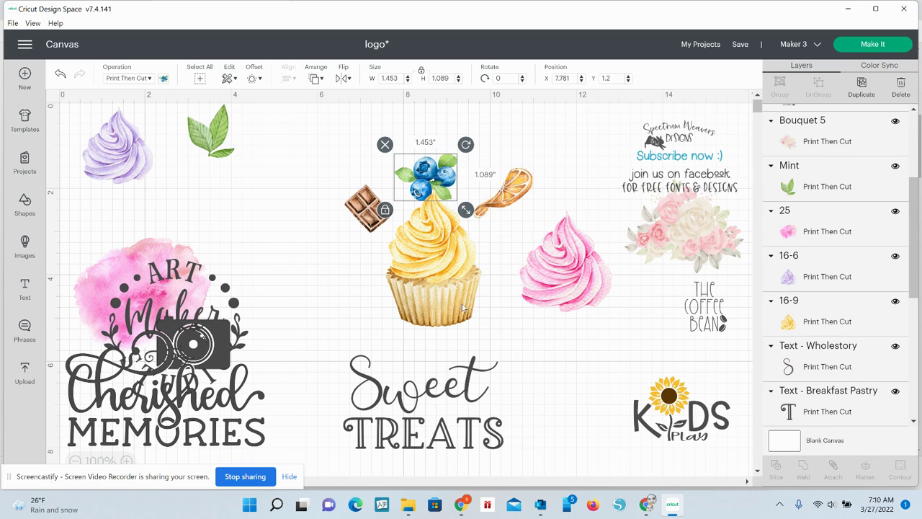
Return the blueberries to the front of the layer order and set them on top of the yellow frosting
mouse_move(425, 173)
mouse_down()
mouse_move(425, 198)
mouse_move(427, 164)
mouse_up()
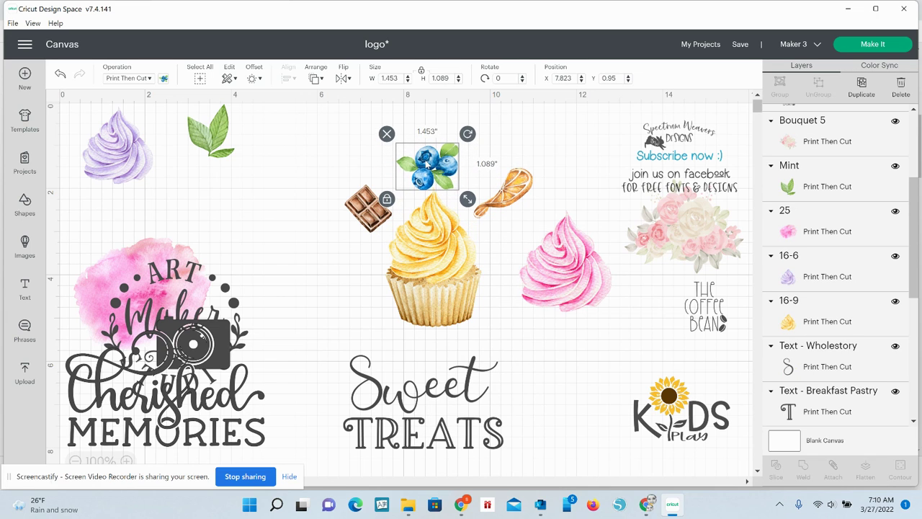
right_click(426, 164)
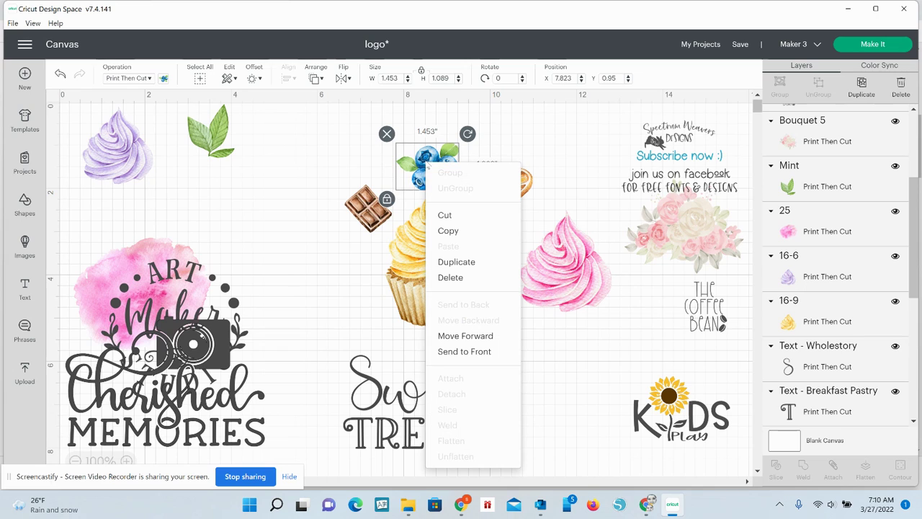
click(449, 351)
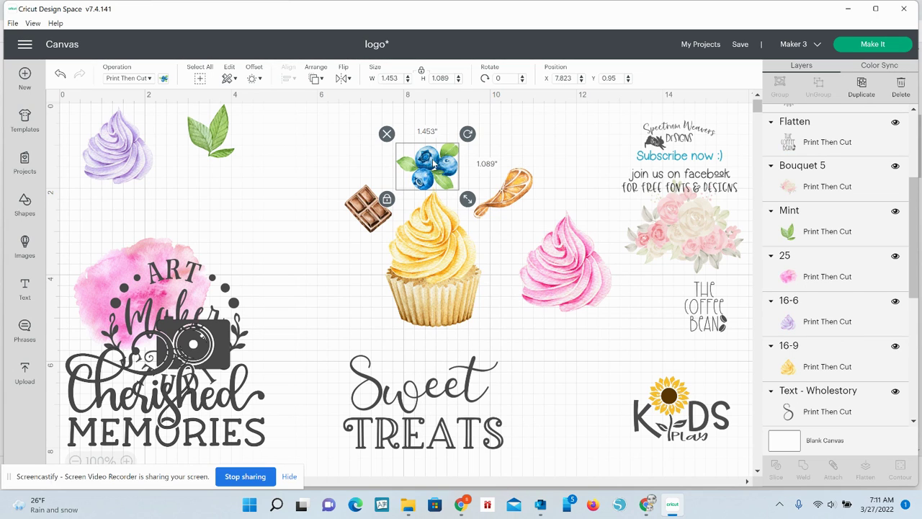
drag(434, 164, 432, 185)
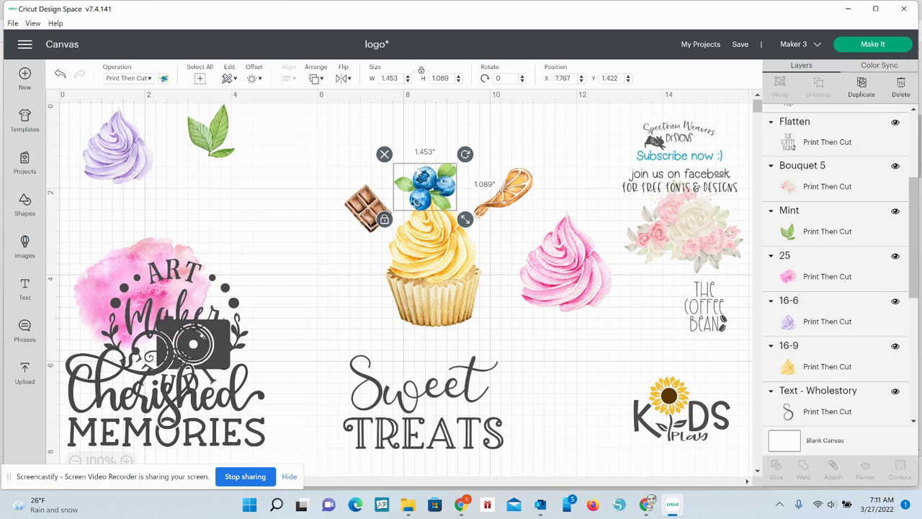
Lower the blueberries onto the tip of the yellow frosting and send the chocolate piece beside them to the front
click(315, 78)
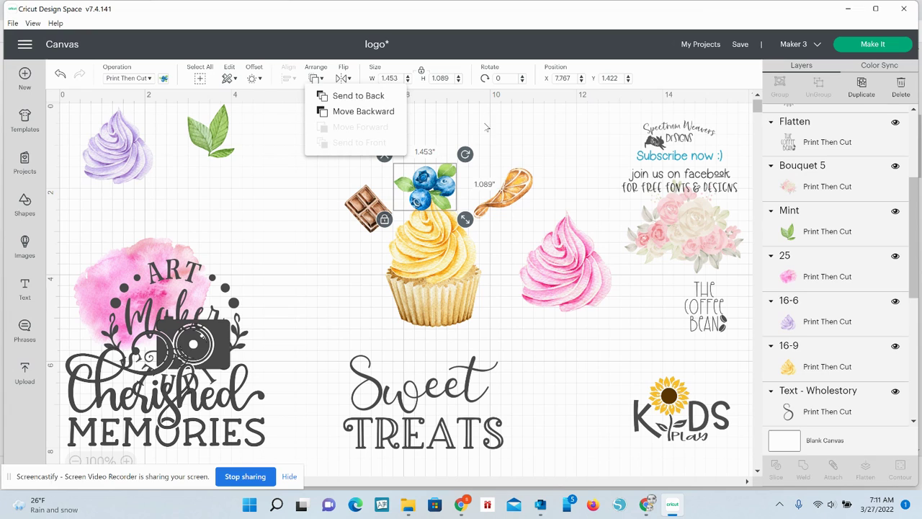
drag(424, 175, 428, 196)
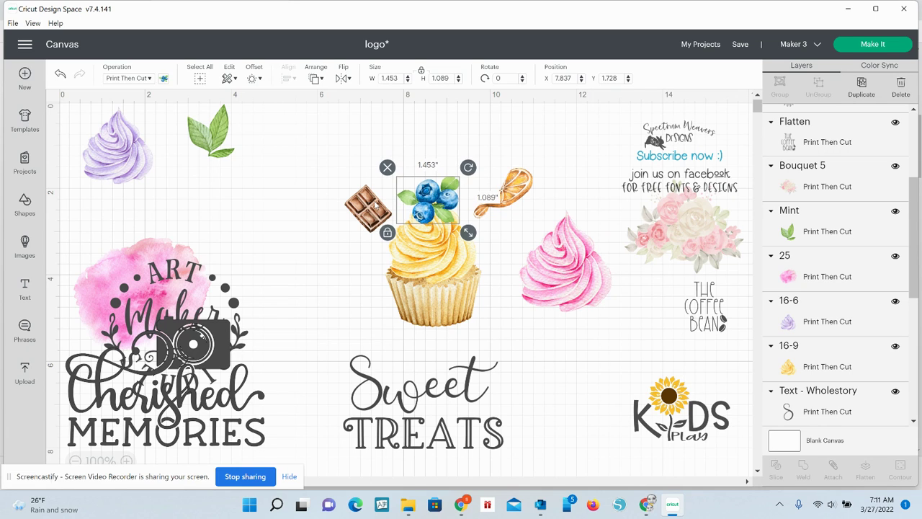
mouse_move(373, 209)
mouse_down()
mouse_move(405, 216)
mouse_move(384, 209)
mouse_up()
right_click(383, 218)
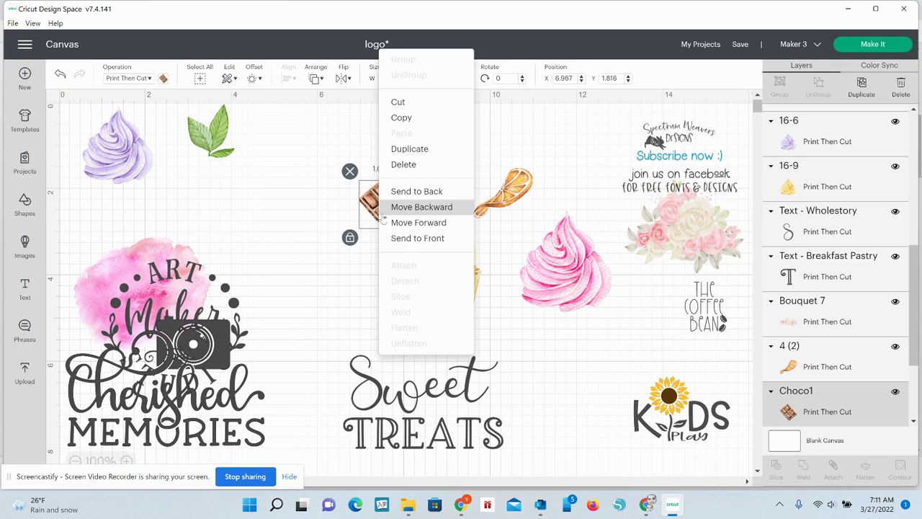
click(415, 239)
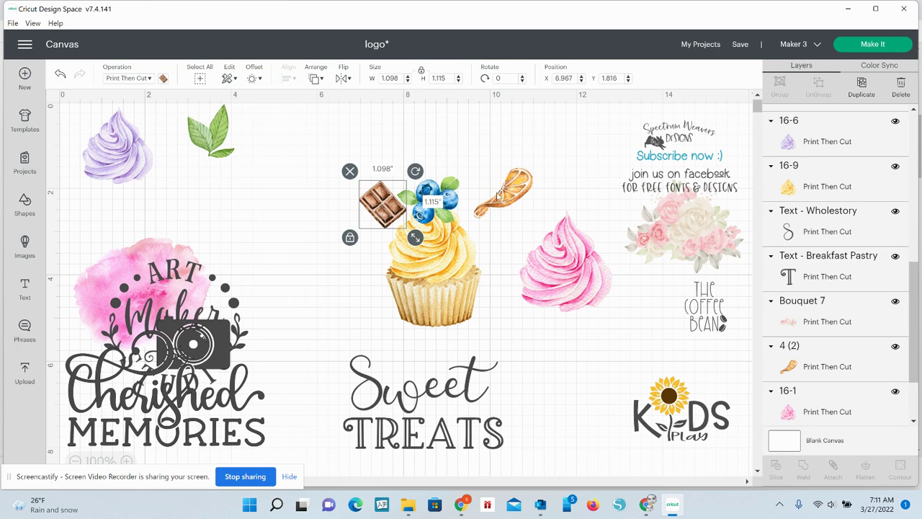
Send the blueberries to the front and place the chocolate piece on the frosting tucked beneath them
click(432, 199)
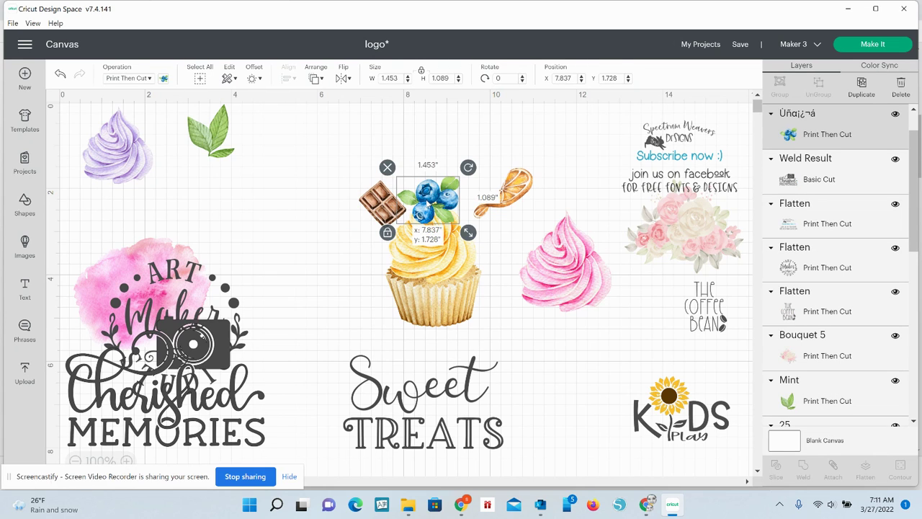
right_click(429, 206)
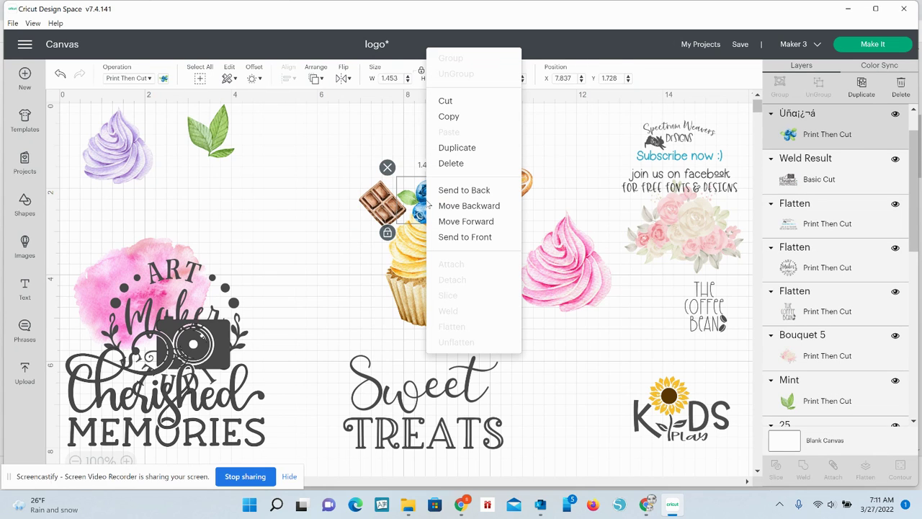
click(467, 238)
drag(382, 208, 409, 226)
Move the orange slice beside the blueberries, and send the yellow frosting to the front and then to the back of the layer order
drag(503, 201, 476, 204)
right_click(475, 204)
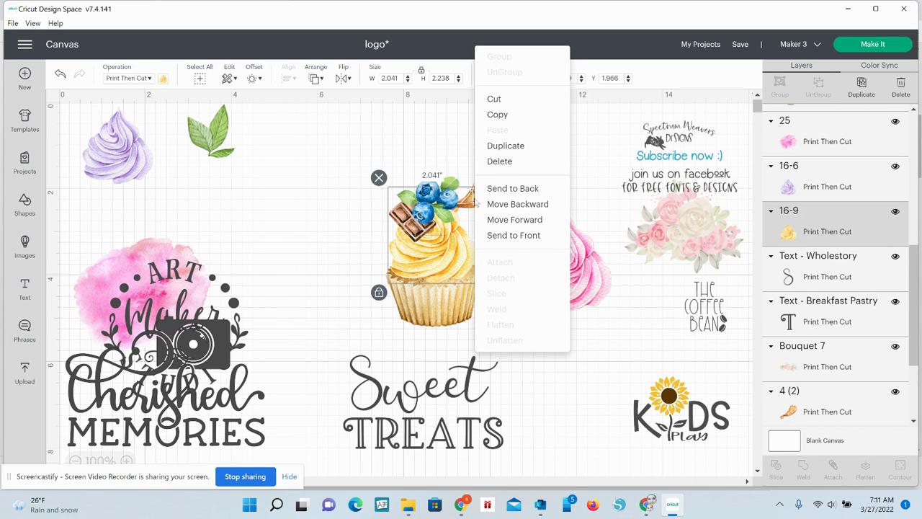
click(500, 237)
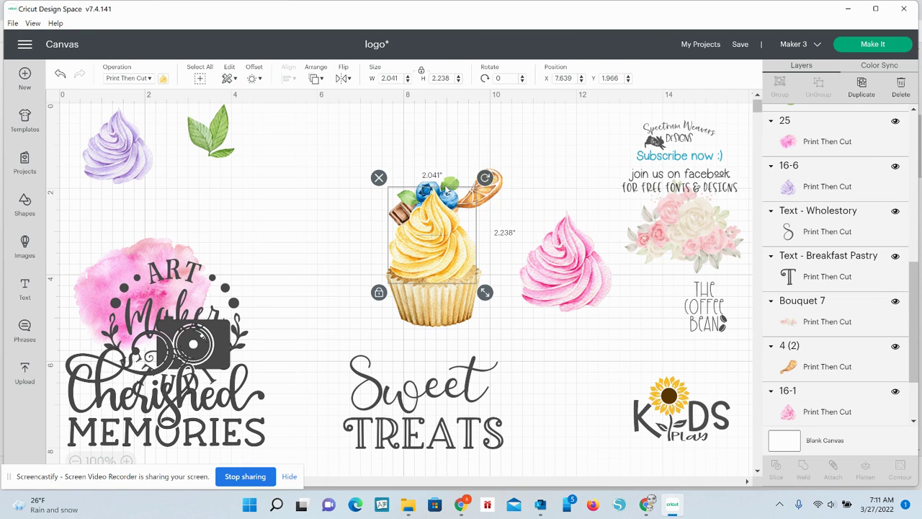
right_click(428, 263)
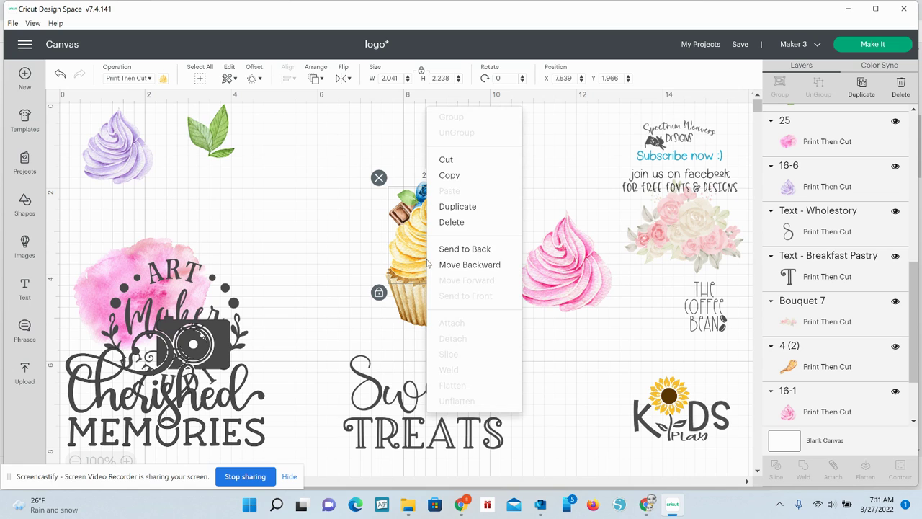
click(476, 250)
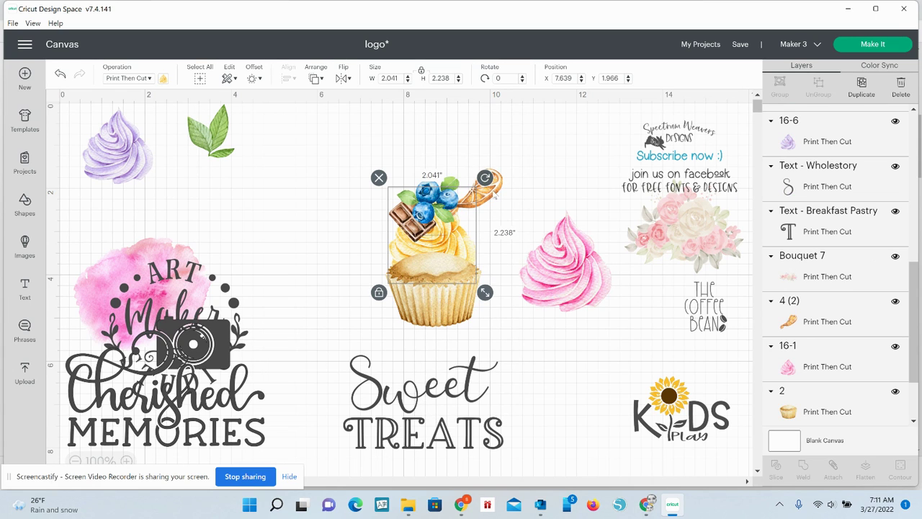
Send the orange slice and then the blueberries to the front, and tuck the orange slice onto the frosting behind the berries
click(495, 198)
right_click(494, 198)
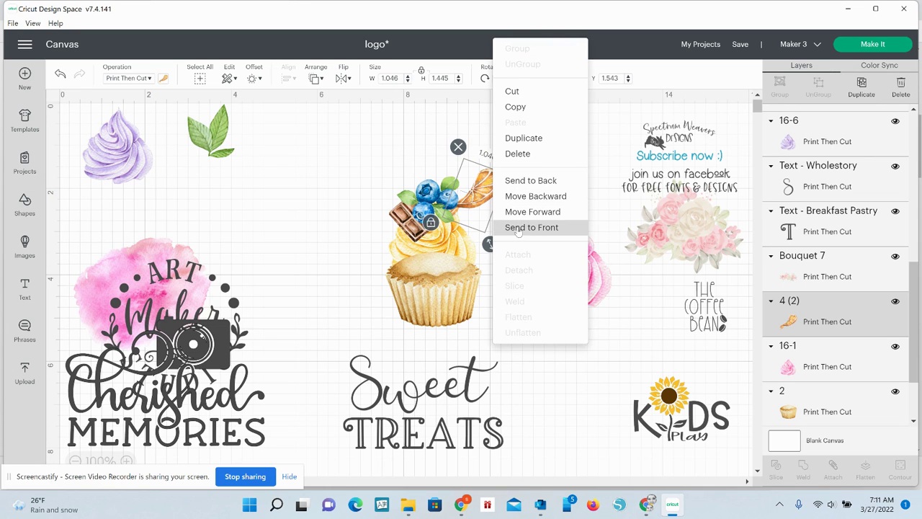
click(518, 227)
click(440, 191)
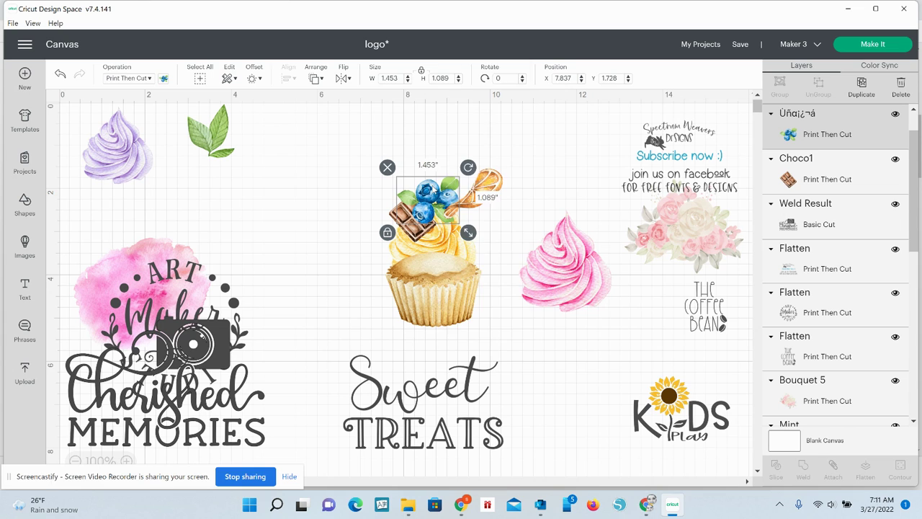
right_click(432, 191)
click(461, 222)
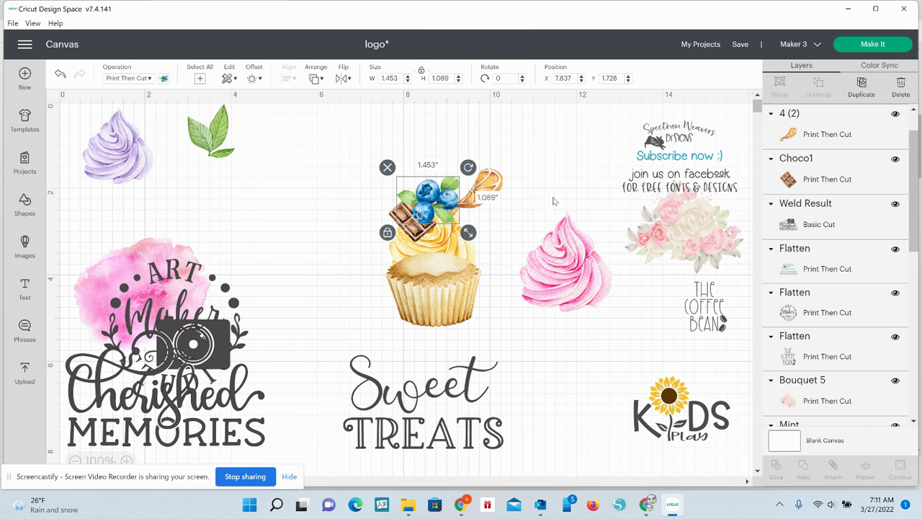
drag(484, 182, 461, 215)
Move the round bouquet above the pink frosting and lay the long floral spray across the cupcake base
drag(719, 249, 598, 157)
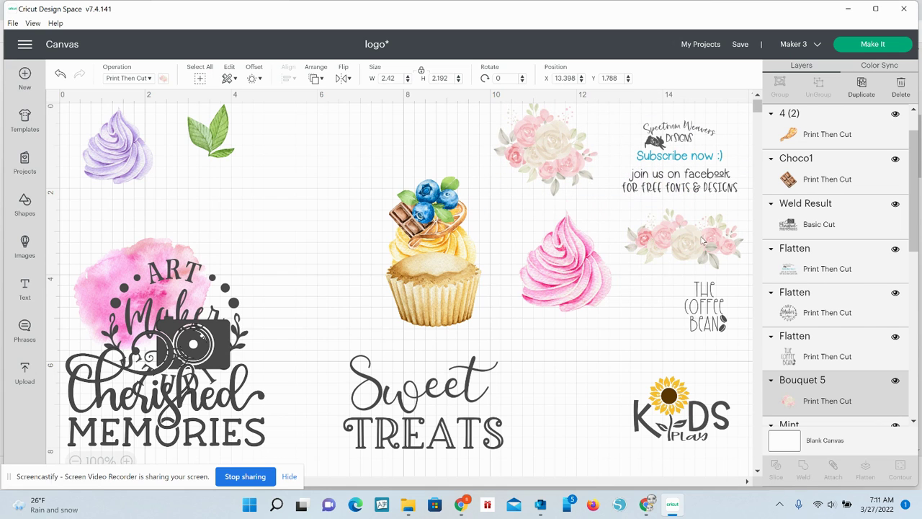
drag(702, 240, 456, 304)
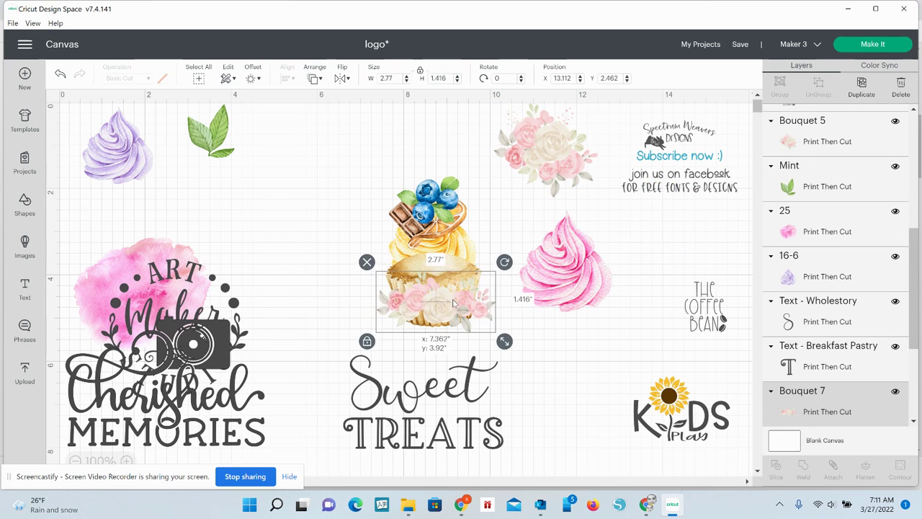
Send the cupcake base to the back of the layer order and adjust the floral spray over it
click(405, 272)
right_click(407, 271)
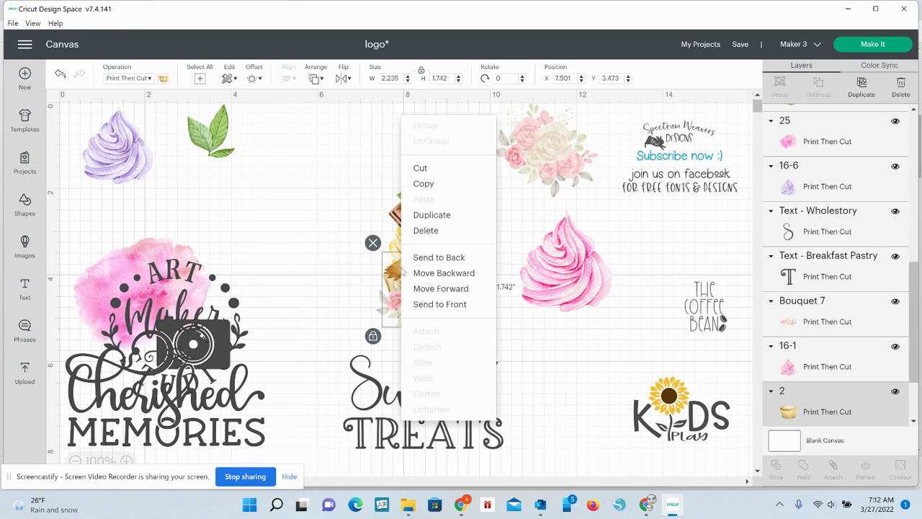
click(439, 258)
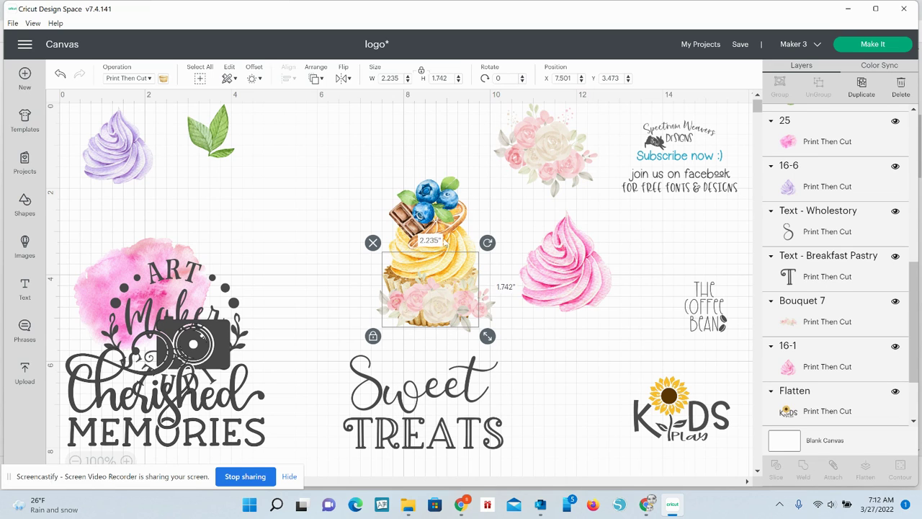
click(505, 222)
click(426, 319)
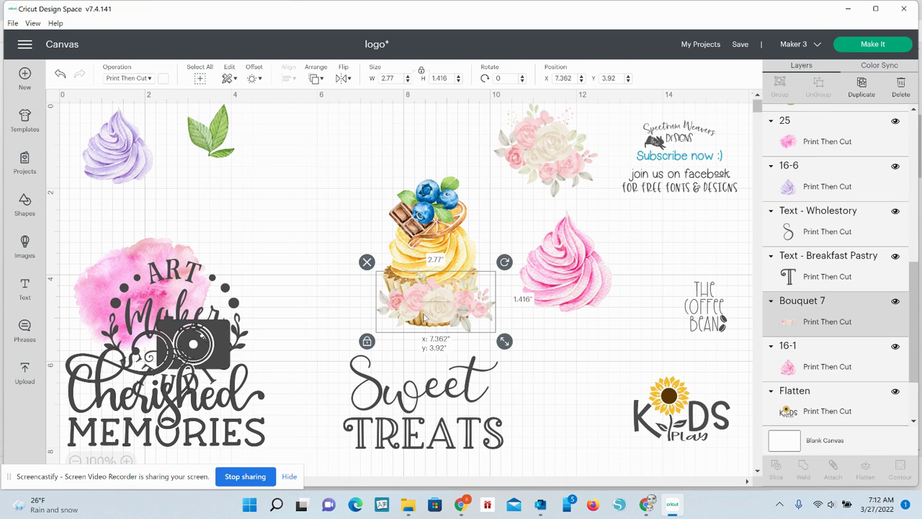
drag(417, 319, 421, 319)
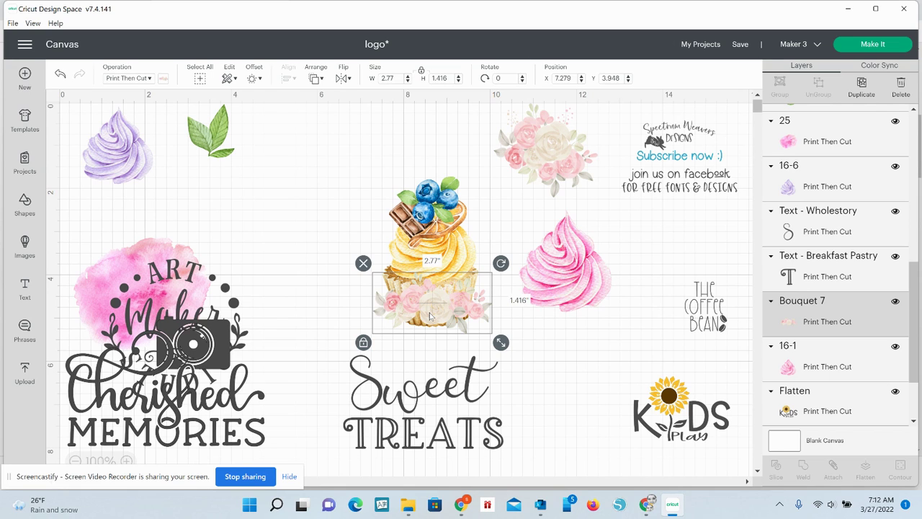
Move the Cherished Memories logo up beside the cupcake and shrink the round bouquet to 1.898" wide
drag(224, 349, 368, 205)
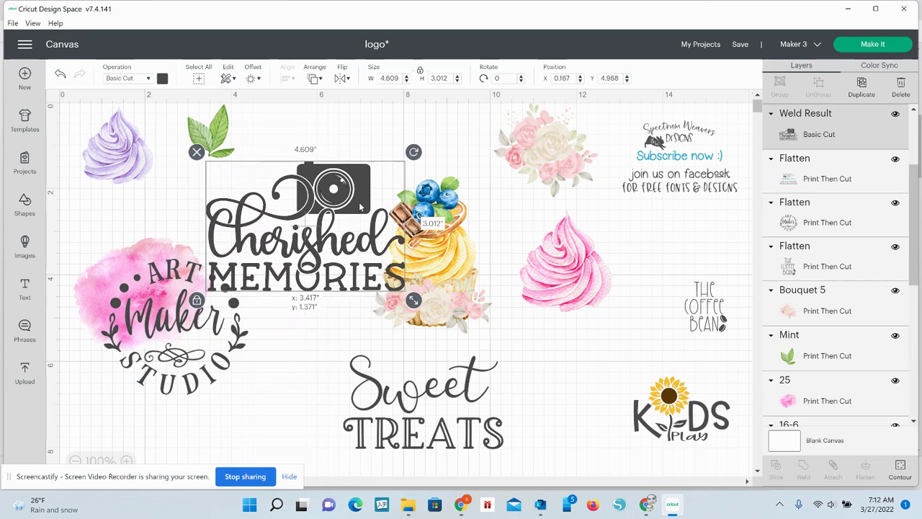
click(579, 136)
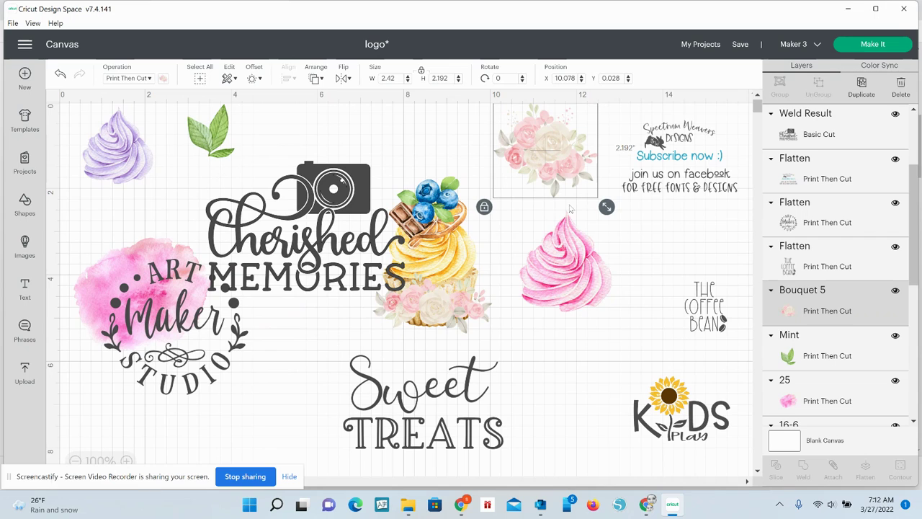
drag(606, 207, 573, 177)
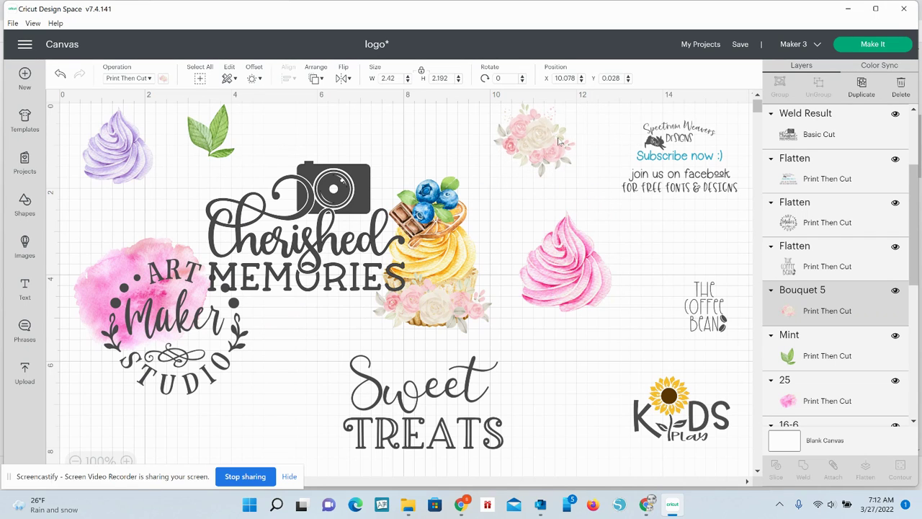
Place the round bouquet on the upper corner of the Cherished Memories camera and send it to the front
drag(559, 141, 376, 158)
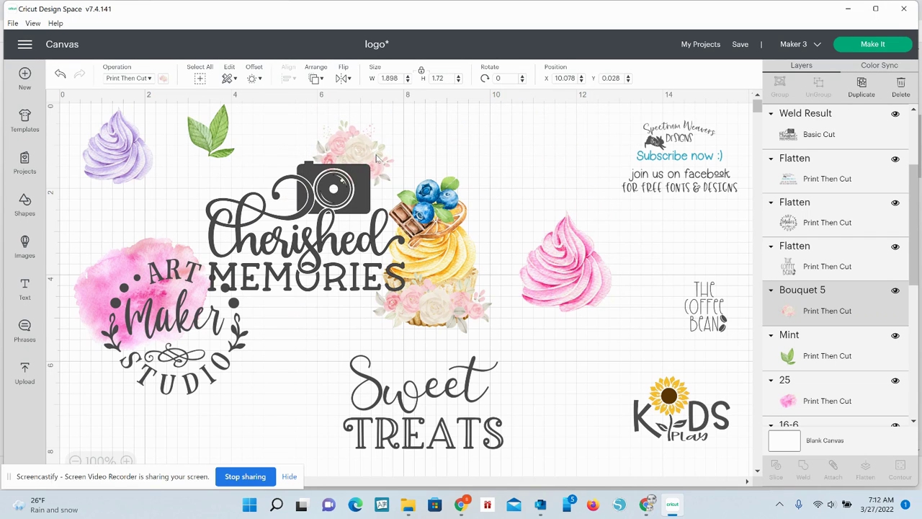
right_click(376, 157)
click(351, 137)
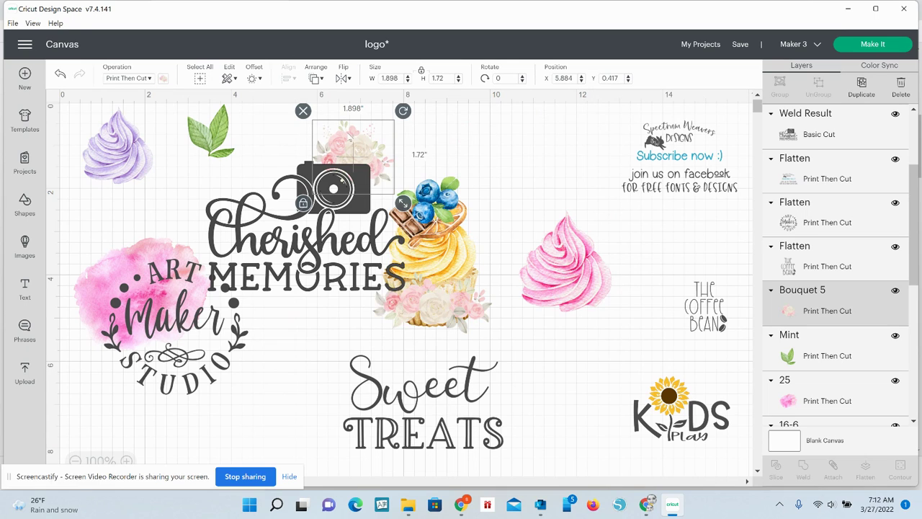
right_click(349, 135)
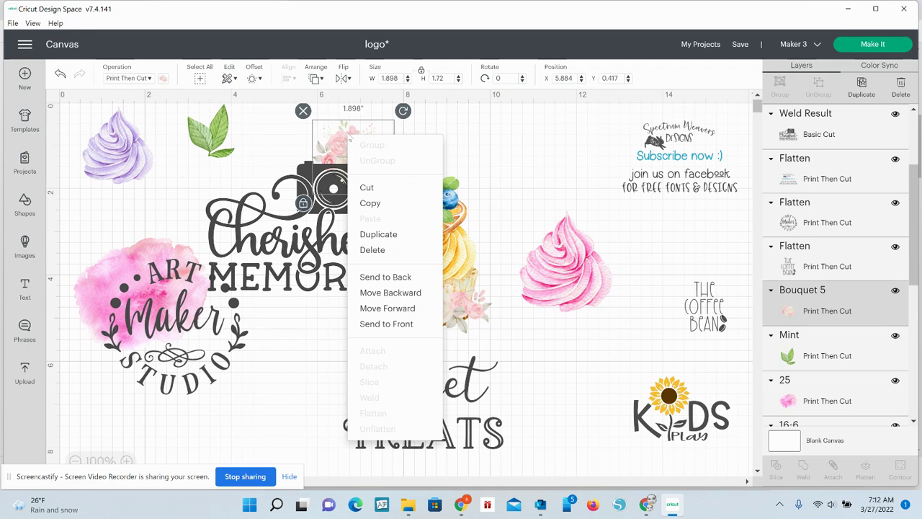
click(387, 324)
mouse_move(359, 153)
mouse_down()
mouse_move(373, 168)
mouse_move(361, 155)
mouse_up()
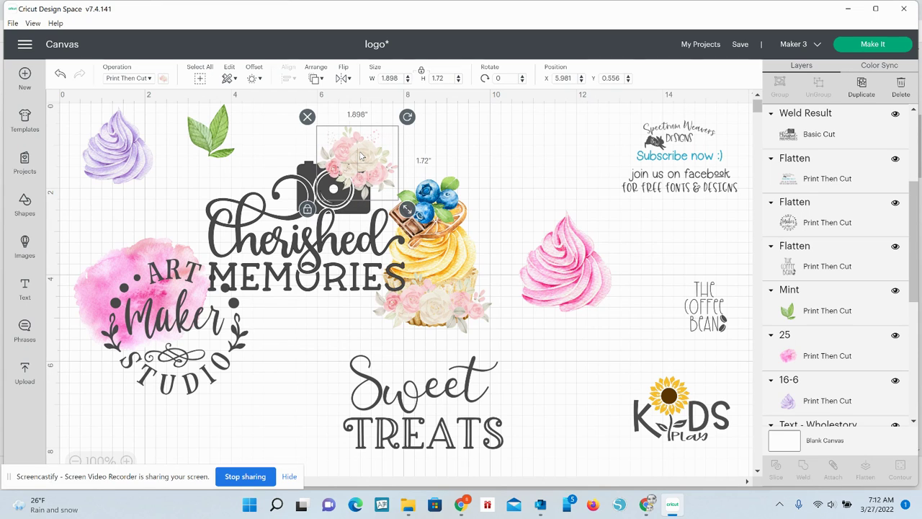
Clear the bouquet and the Cherished Memories logo away, and move the Art Maker Studio emblem off the pink watercolor splash
drag(362, 155, 530, 133)
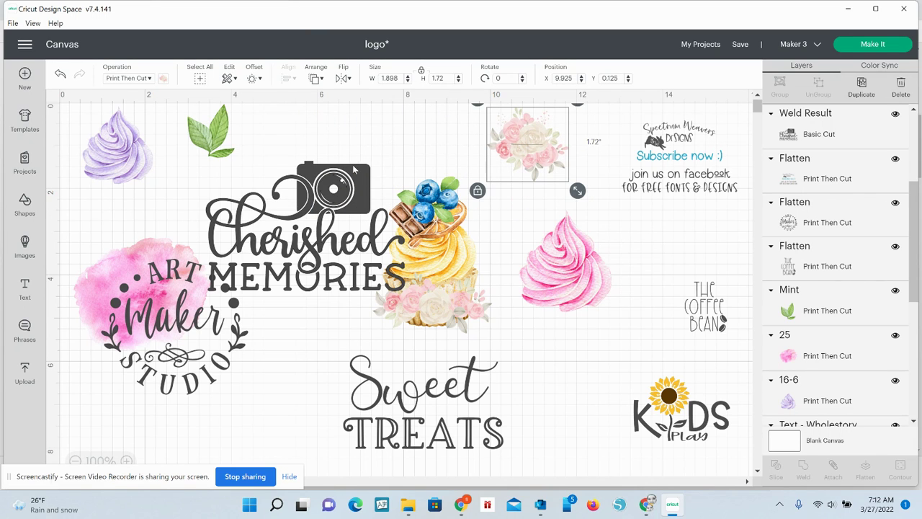
drag(301, 163, 559, 396)
drag(409, 426, 141, 459)
drag(178, 378, 301, 286)
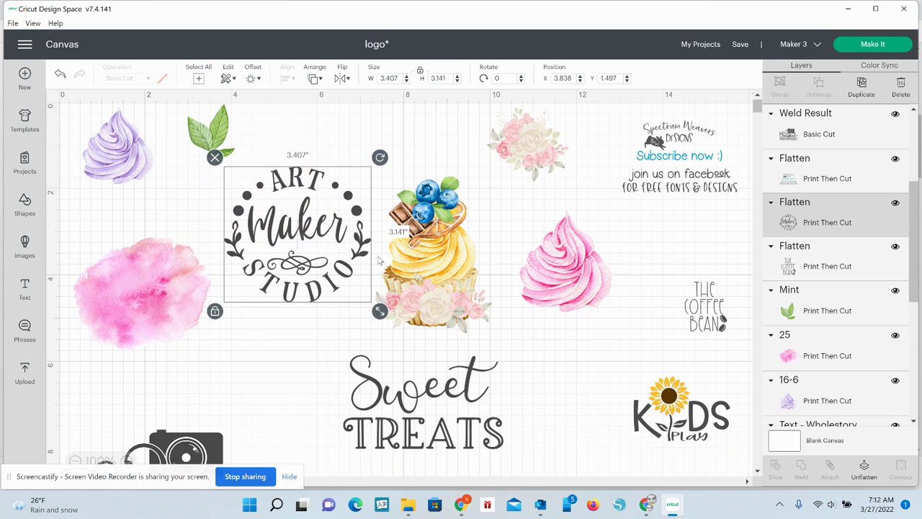
Move the assembled cupcake next to the Sweet Treats text and delete the pink frosting
drag(435, 135, 567, 441)
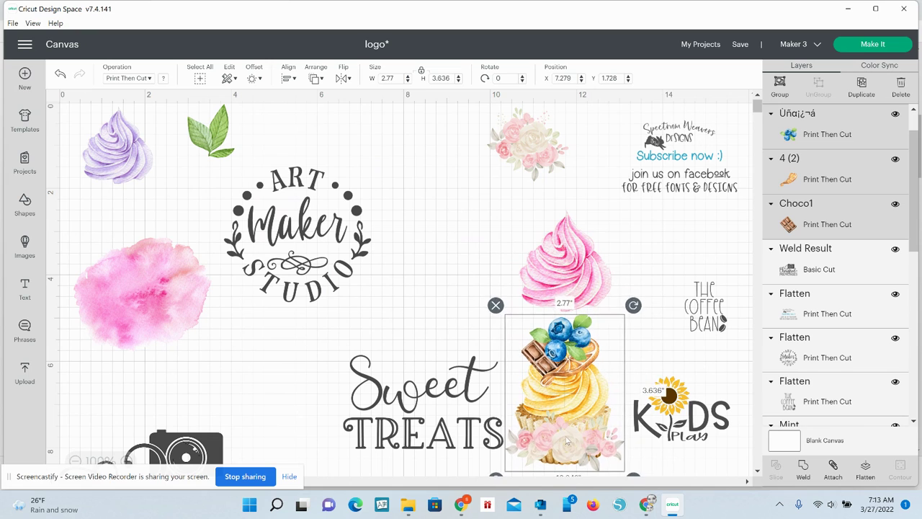
click(570, 272)
key(Delete)
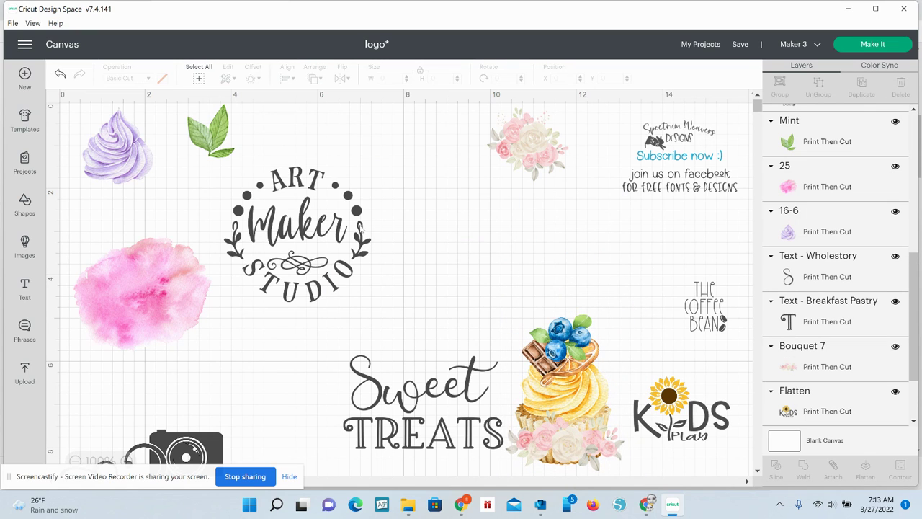
Move the Art Maker Studio emblem above the cupcake to free up the middle of the canvas
drag(294, 180, 495, 207)
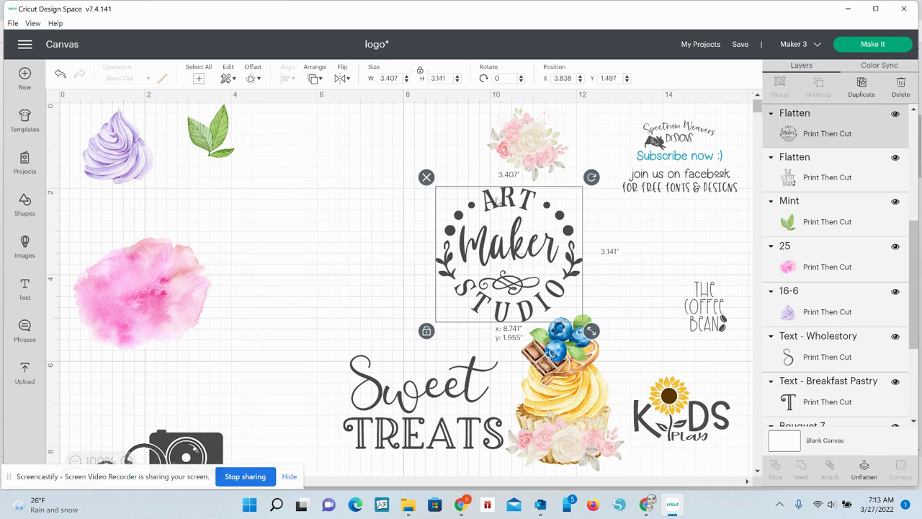
click(350, 230)
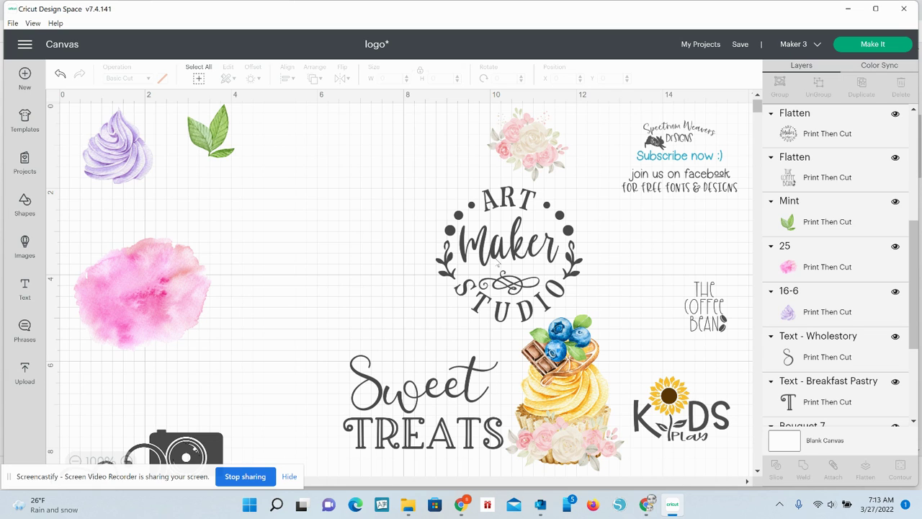
click(479, 250)
drag(478, 250, 504, 251)
Add a new text object to the canvas and leave its placeholder text unchanged
click(24, 285)
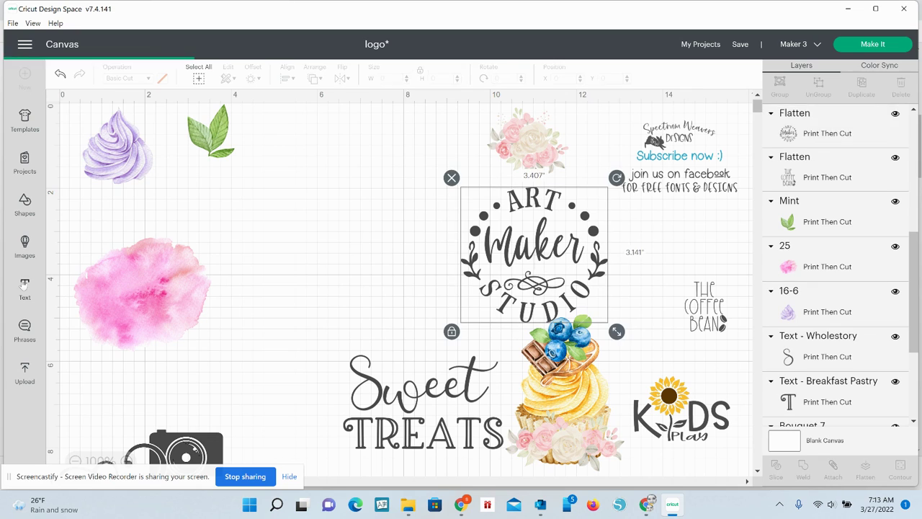
drag(148, 190, 164, 193)
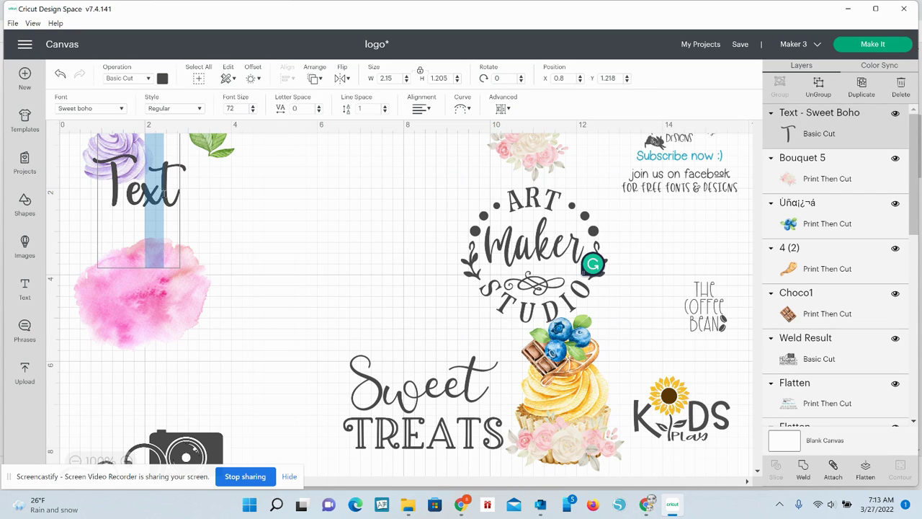
click(72, 225)
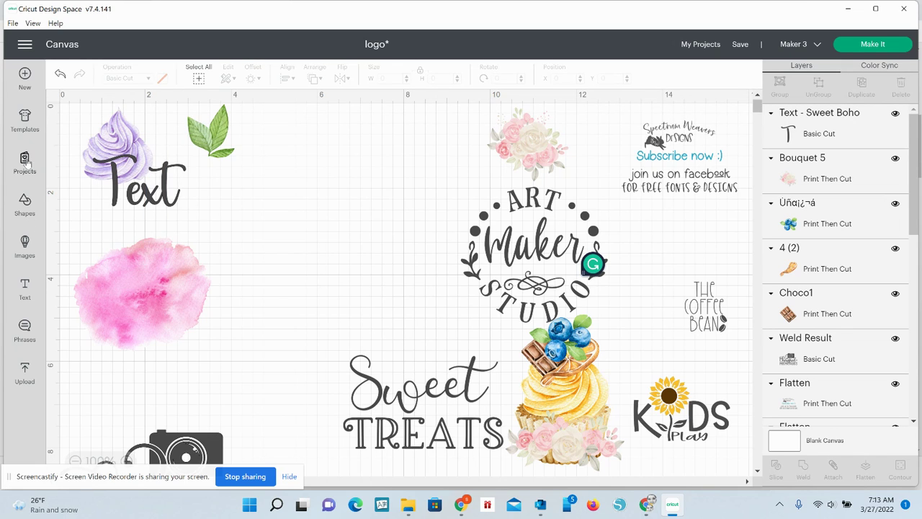
Insert a circle shape, move it to the empty middle of the canvas and enlarge it to about 2.6 inches
click(24, 205)
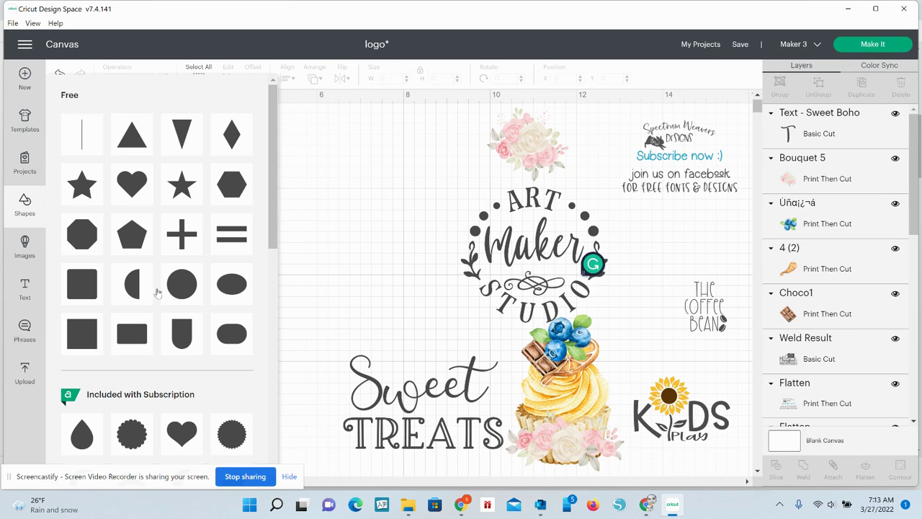
click(187, 296)
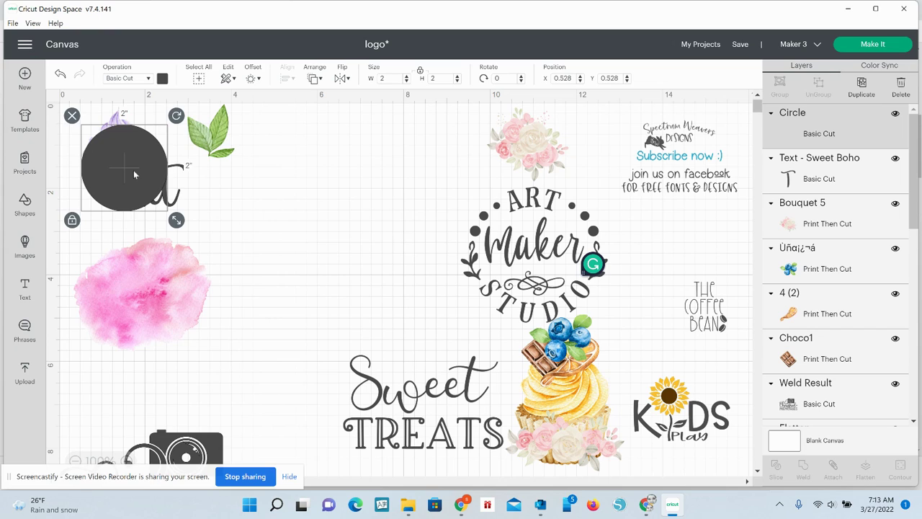
drag(134, 174, 330, 237)
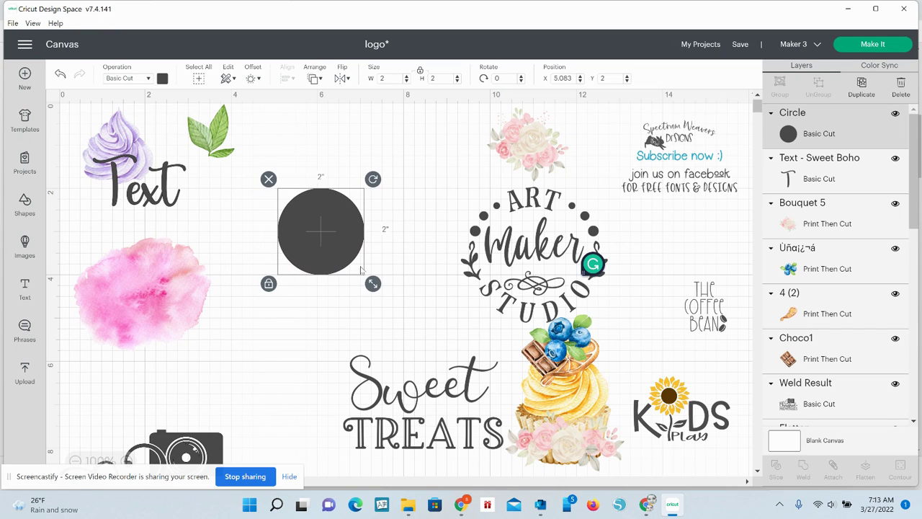
drag(373, 283, 398, 309)
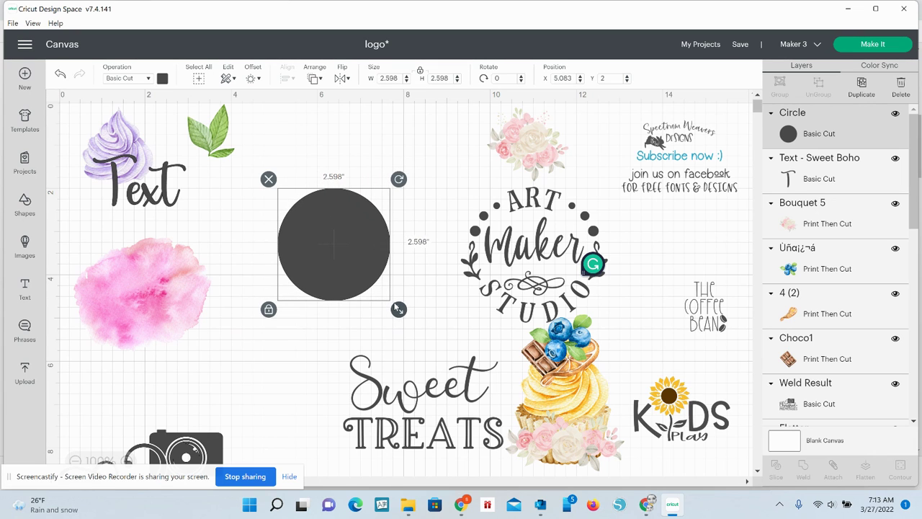
Select both the Sweet and Treats texts and move them down together, away from the circle
click(384, 405)
mouse_move(384, 405)
mouse_down()
mouse_move(441, 431)
mouse_move(401, 404)
mouse_up()
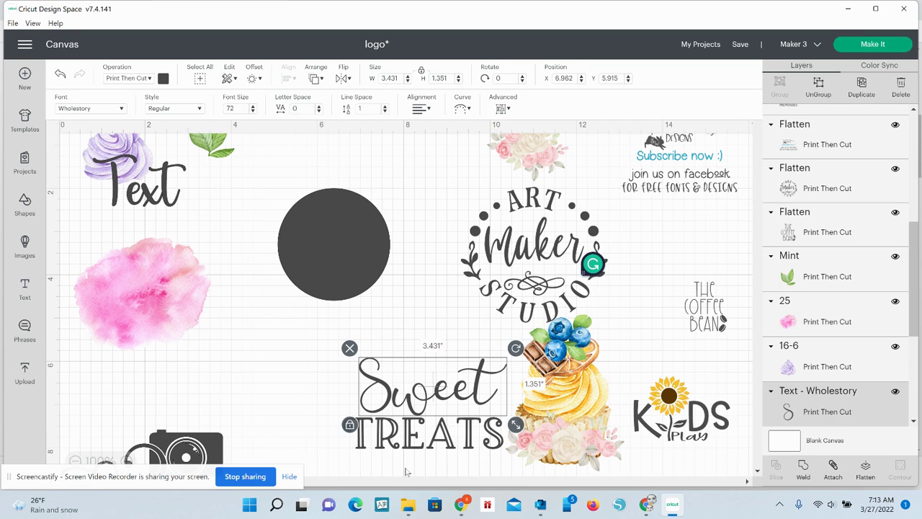
click(407, 470)
click(405, 372)
shift+click(406, 418)
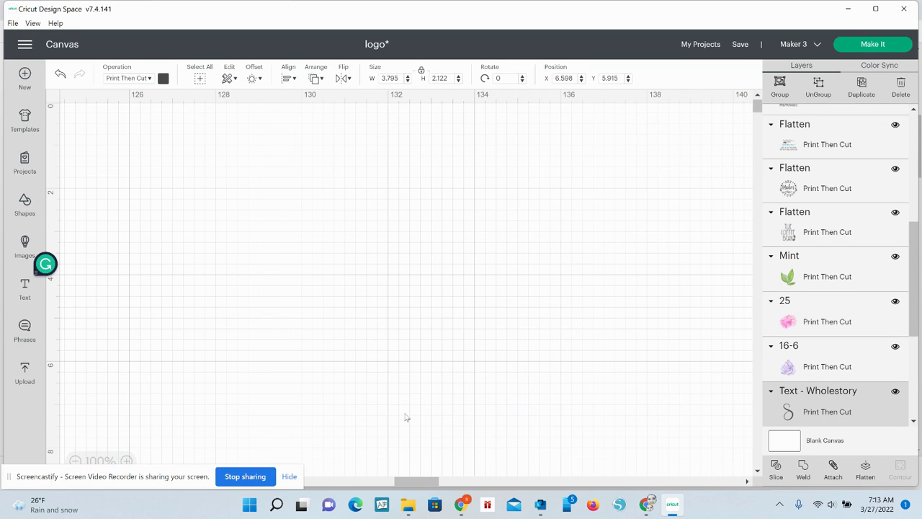
drag(430, 476, 44, 484)
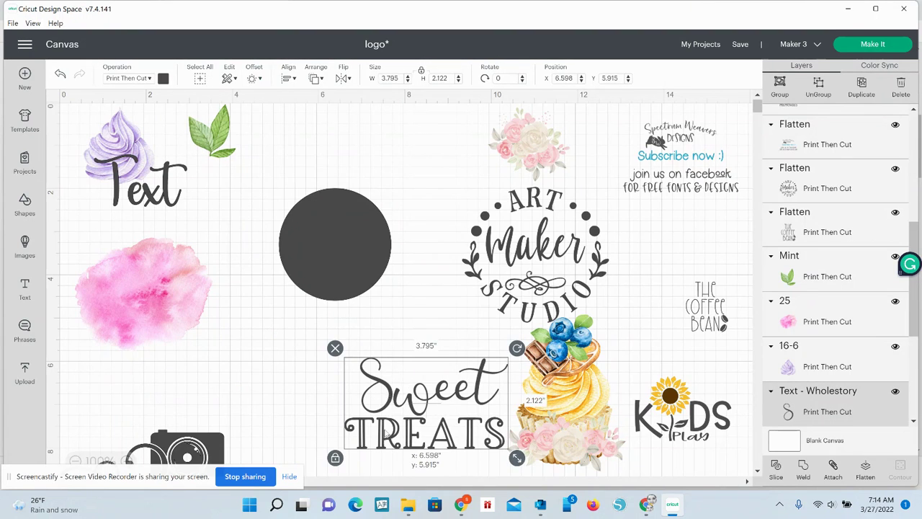
drag(393, 397, 381, 497)
Enlarge the circle to about 3.18 inches and position it left of the Art Maker Studio emblem
drag(328, 297, 360, 365)
drag(423, 383, 448, 408)
drag(407, 353, 368, 302)
Send the circle to the back and recolor it light gray
right_click(368, 302)
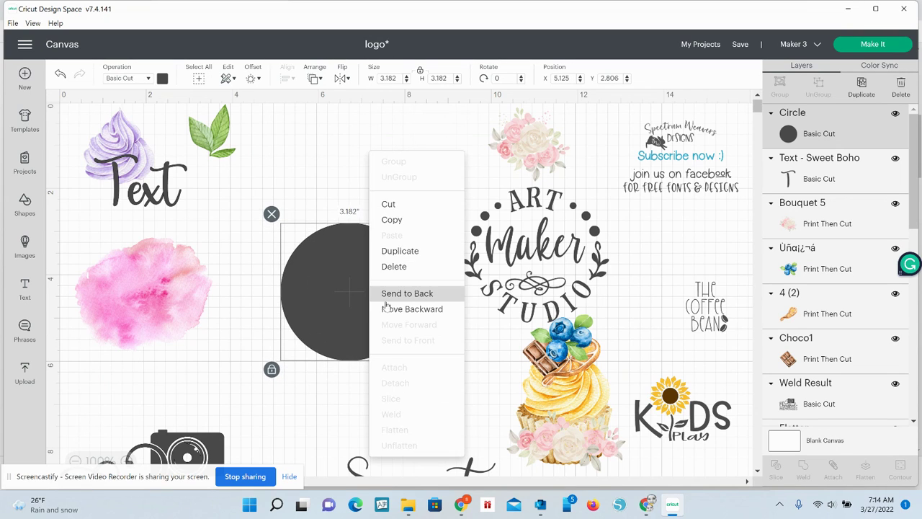
click(392, 293)
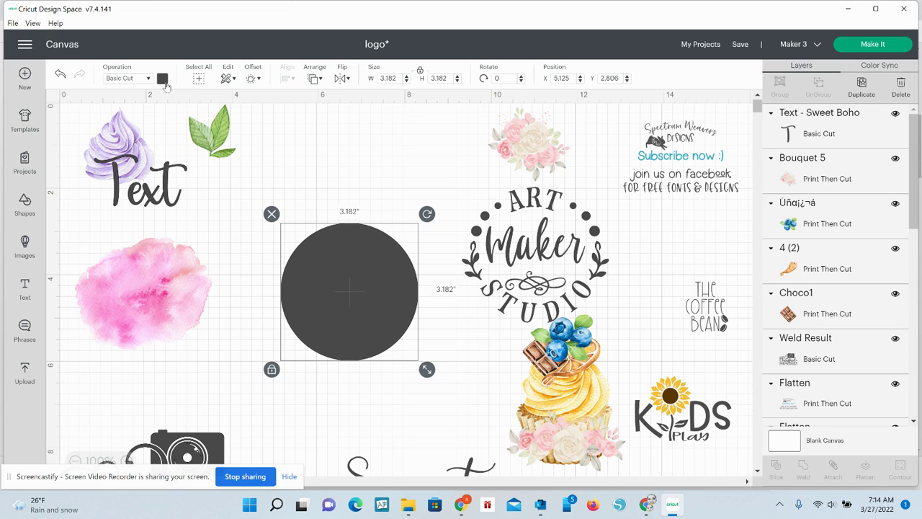
click(163, 79)
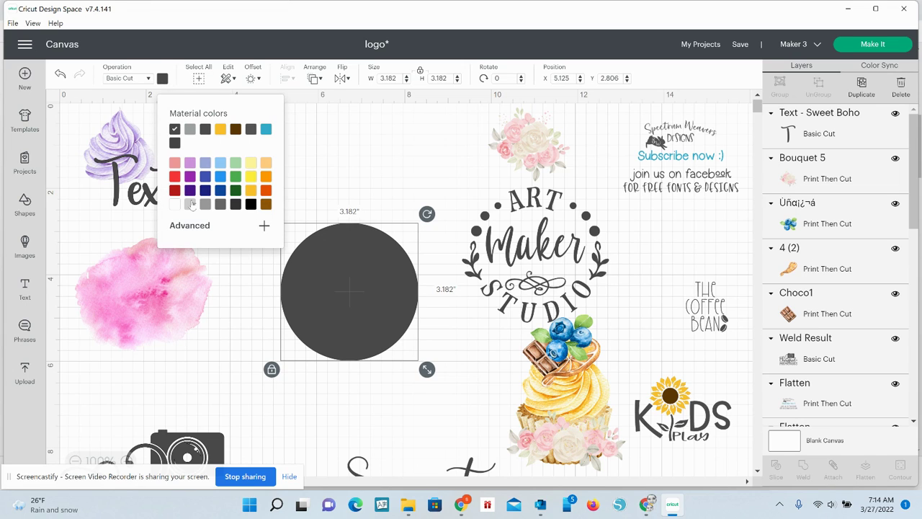
click(191, 204)
click(334, 160)
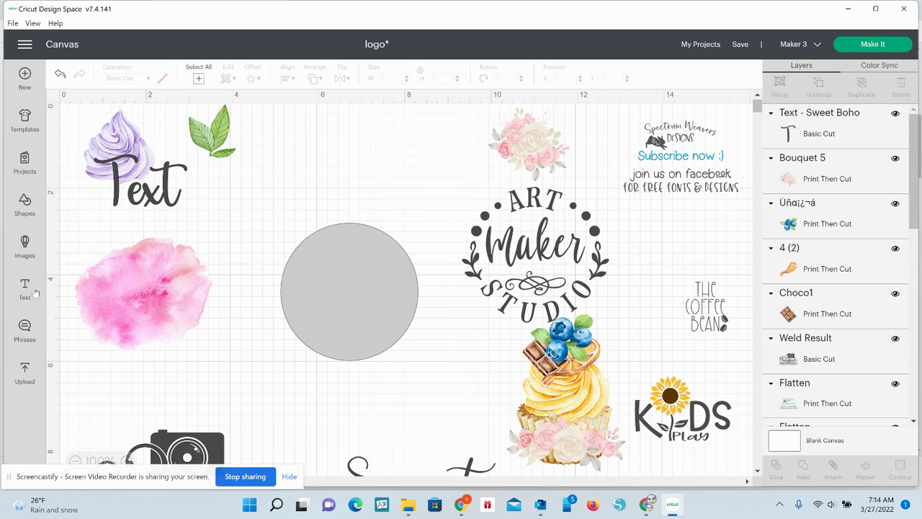
Add a text object in the Limon font and place it above the gray circle
click(25, 288)
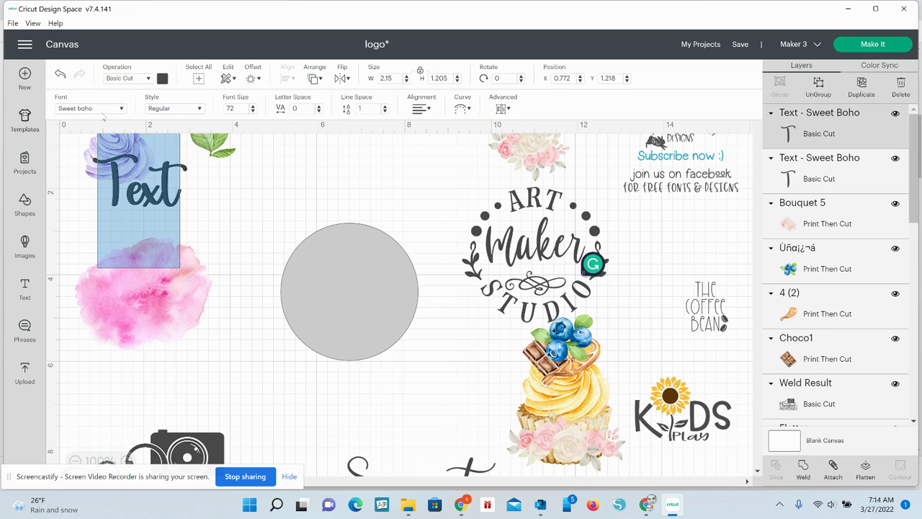
click(124, 108)
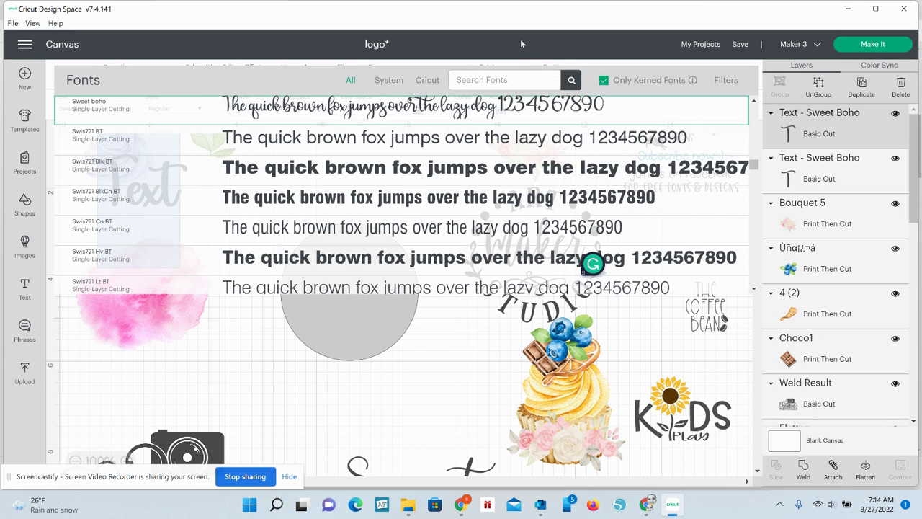
click(513, 82)
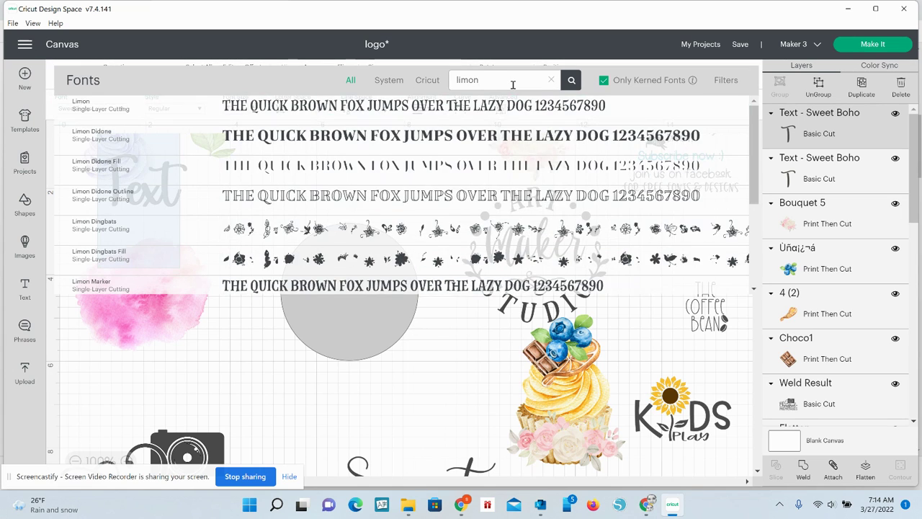
click(484, 109)
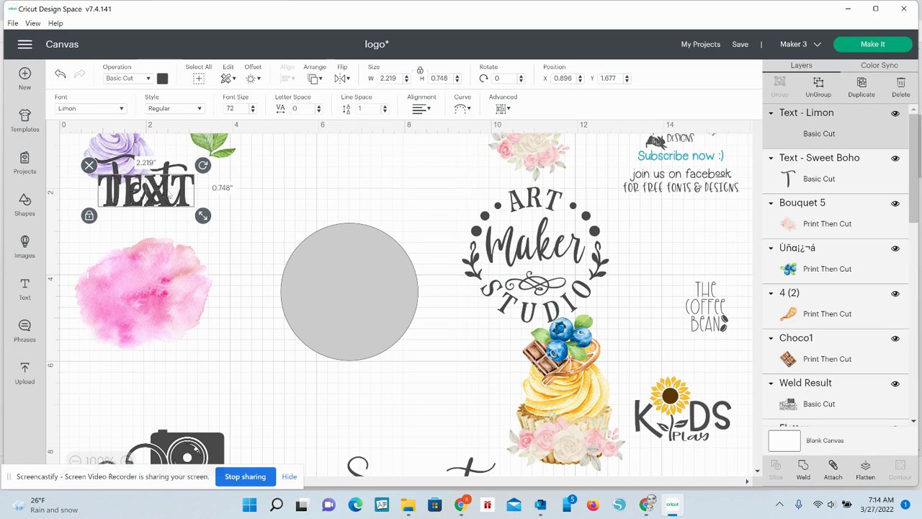
drag(165, 198, 378, 180)
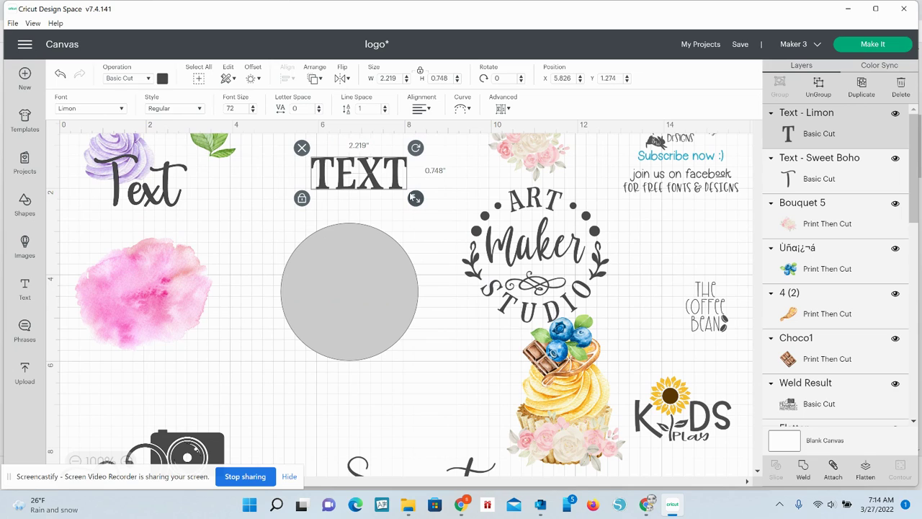
Duplicate the Limon text and place the copy beside the base of the cupcake
double_click(405, 188)
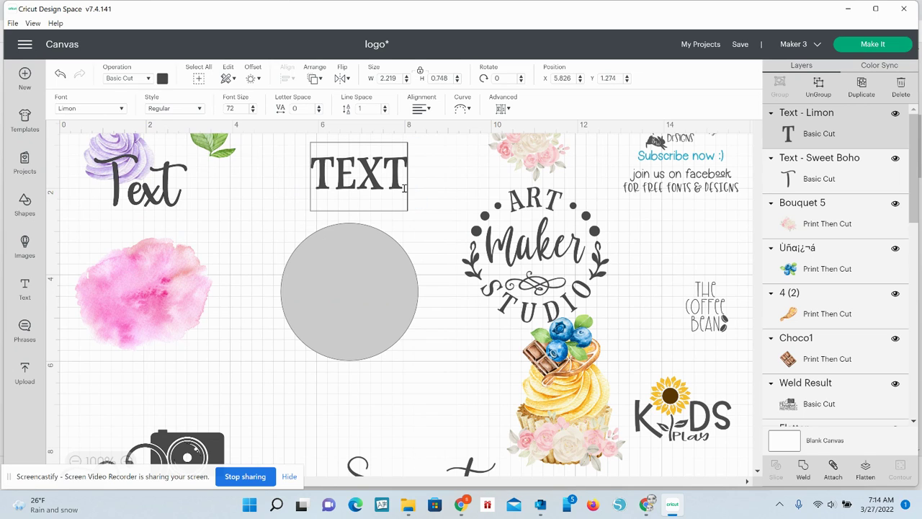
key(ctrl+d)
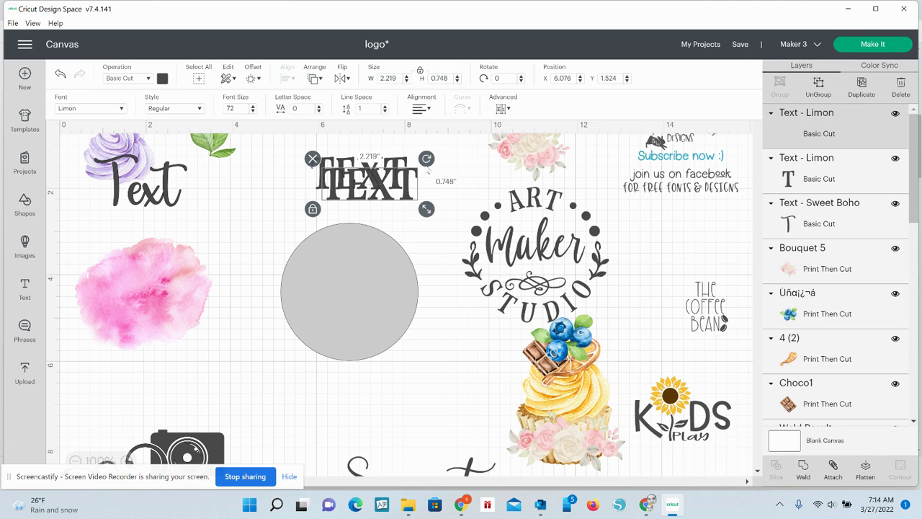
drag(372, 204, 471, 445)
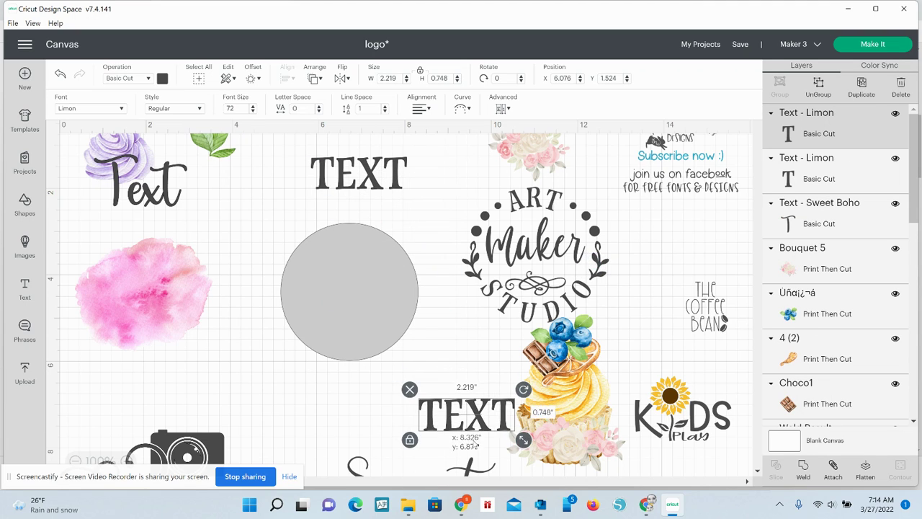
Replace the placeholder wording above the gray circle with ART
click(408, 180)
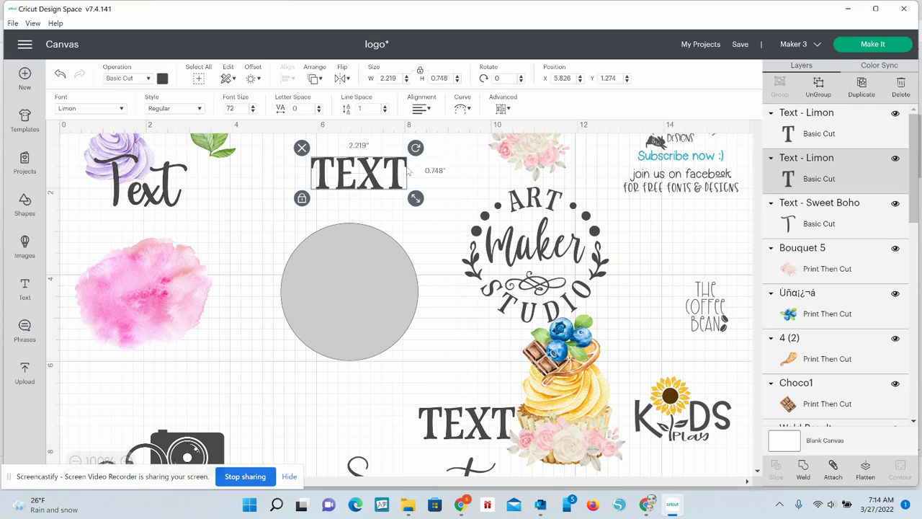
key(BackSpace)
key(BackSpace)
key(BackSpace)
key(BackSpace)
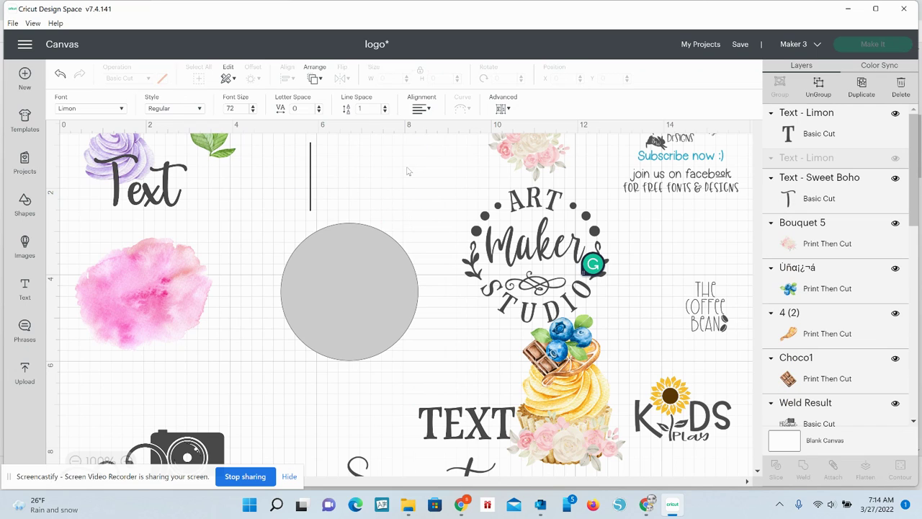
text(ART)
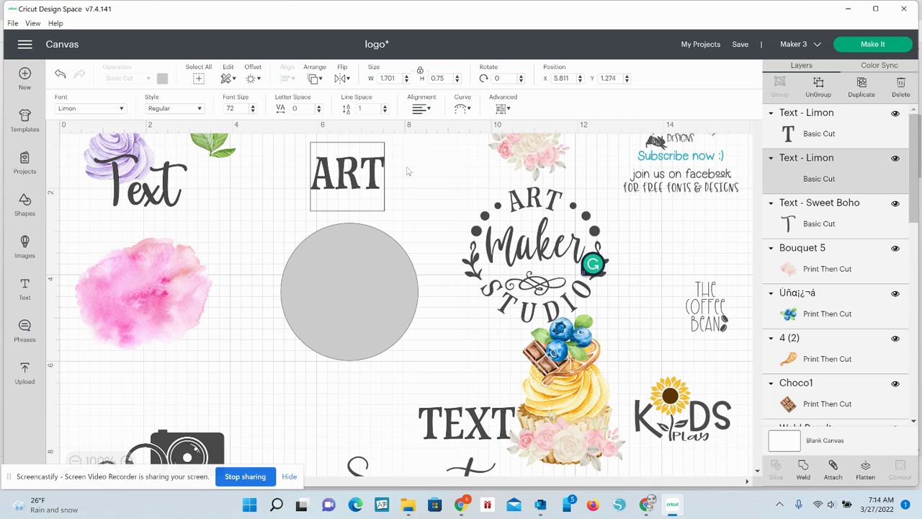
Move the duplicated text below the gray circle and change its wording to STUDIO
drag(455, 424, 363, 406)
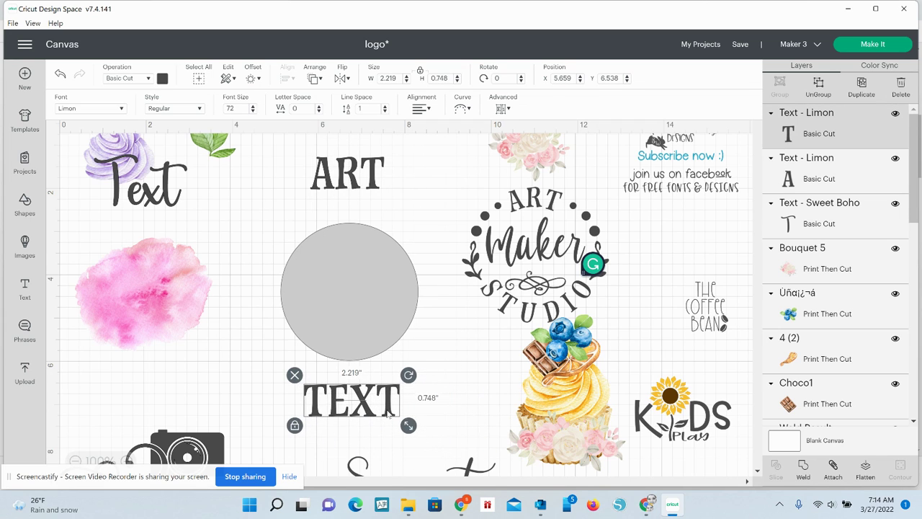
double_click(395, 416)
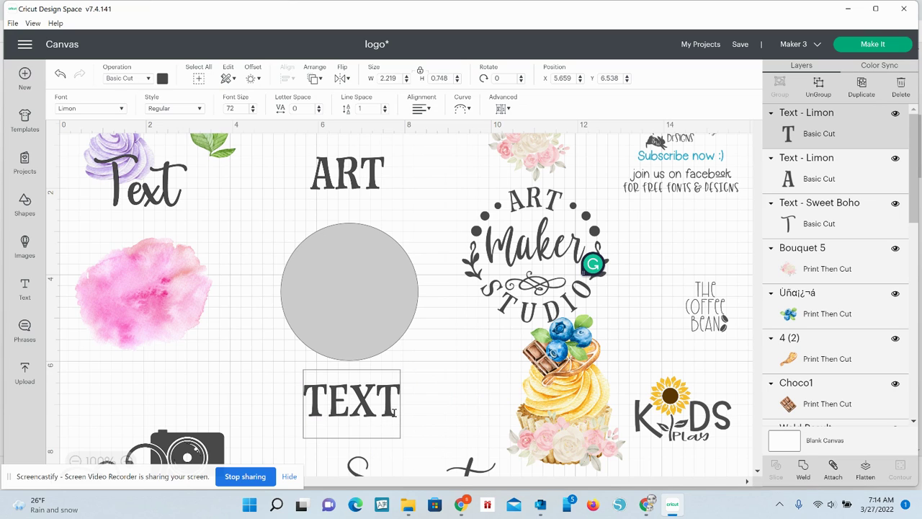
key(BackSpace)
key(BackSpace)
key(BackSpace)
key(BackSpace)
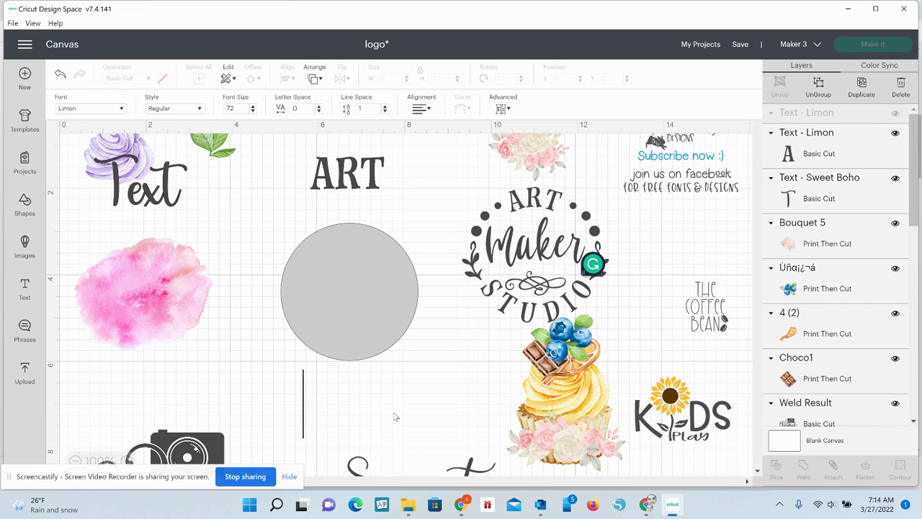
text(ATU)
key(BackSpace)
key(BackSpace)
key(BackSpace)
text(S)
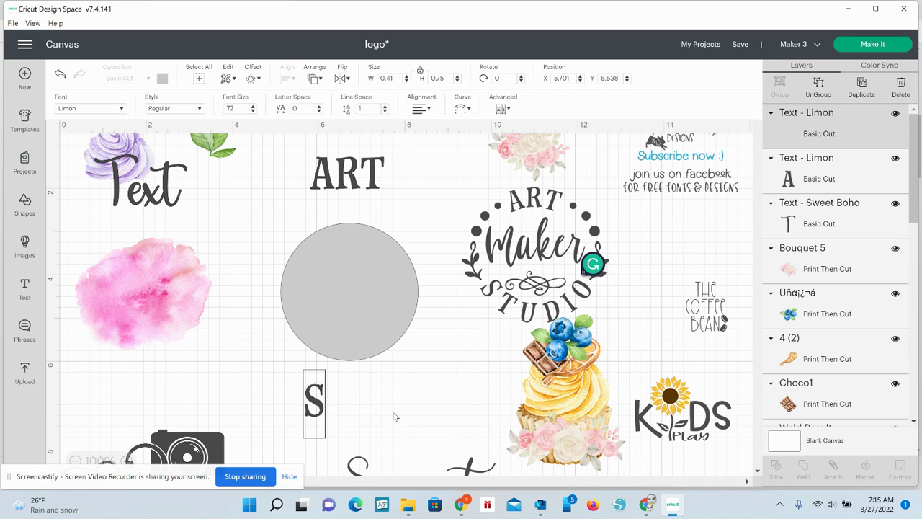
text(TUDIO)
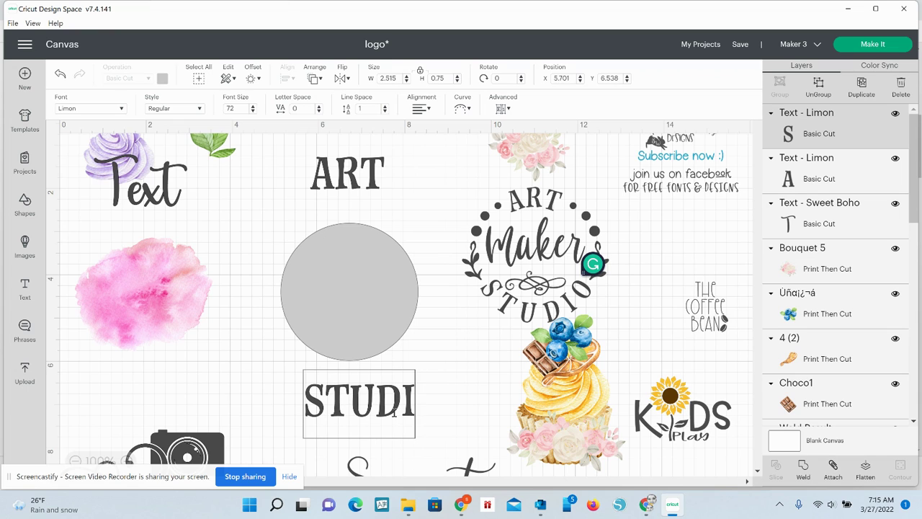
Curve the ART text to a diameter of 2.962 and set it along the circle's upper edge
click(345, 170)
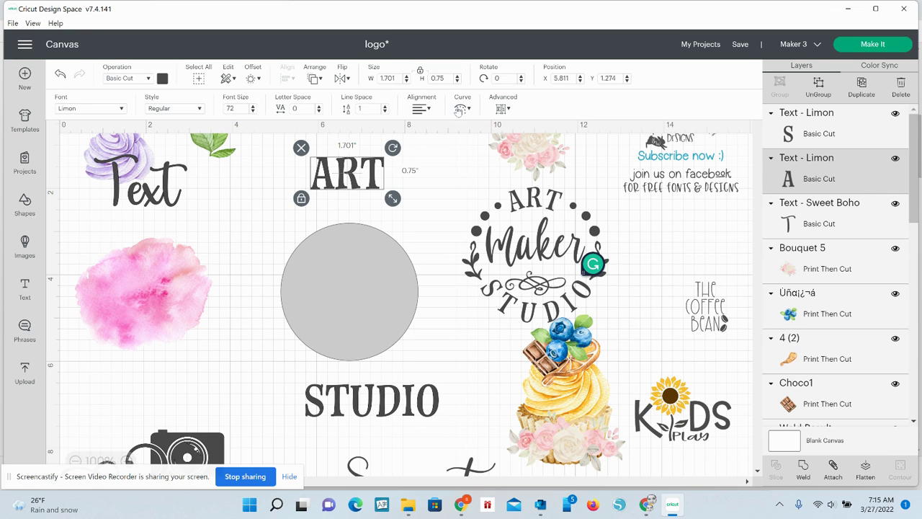
click(461, 108)
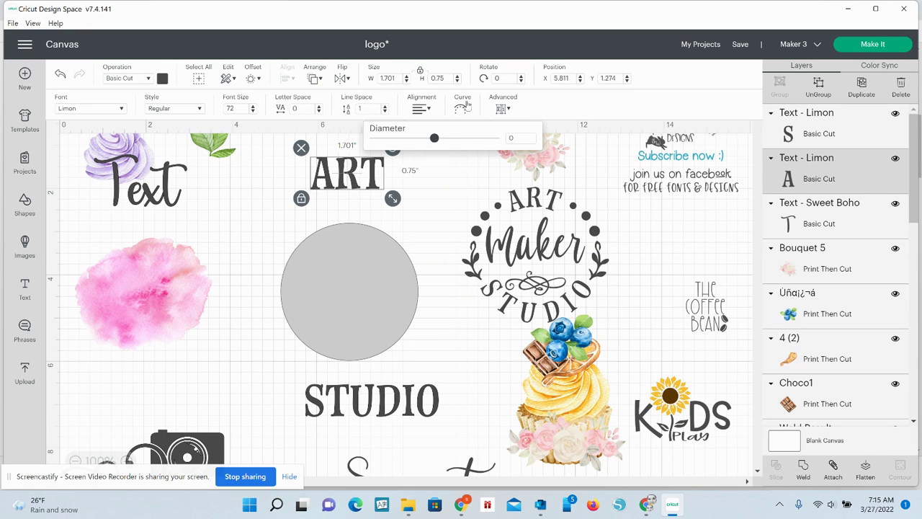
drag(435, 141, 470, 151)
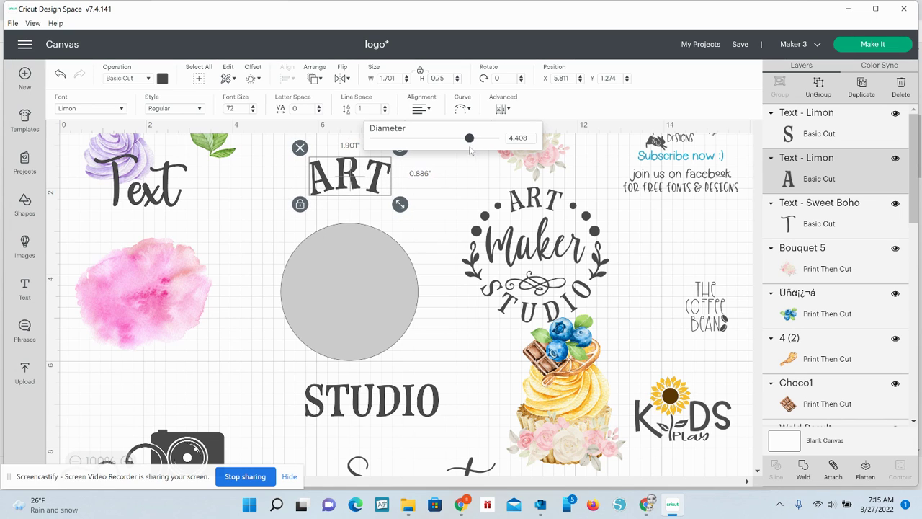
drag(353, 179, 355, 211)
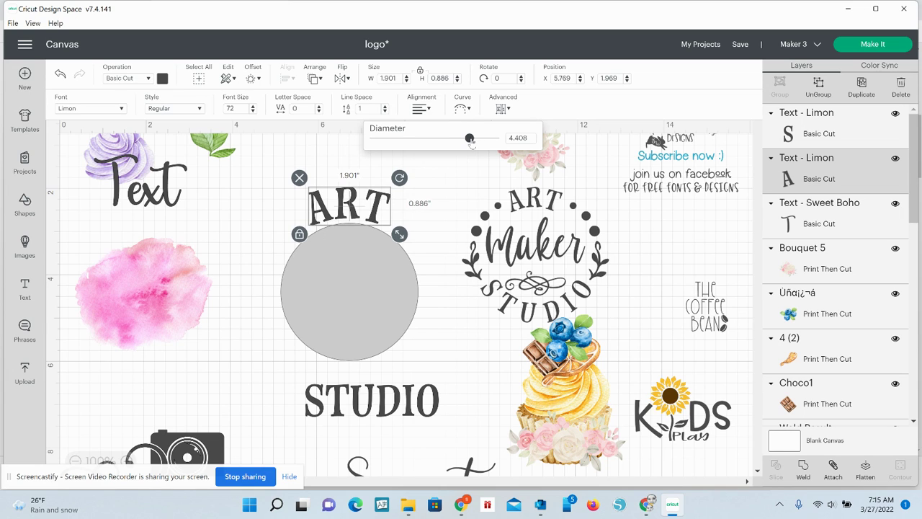
drag(472, 142, 474, 141)
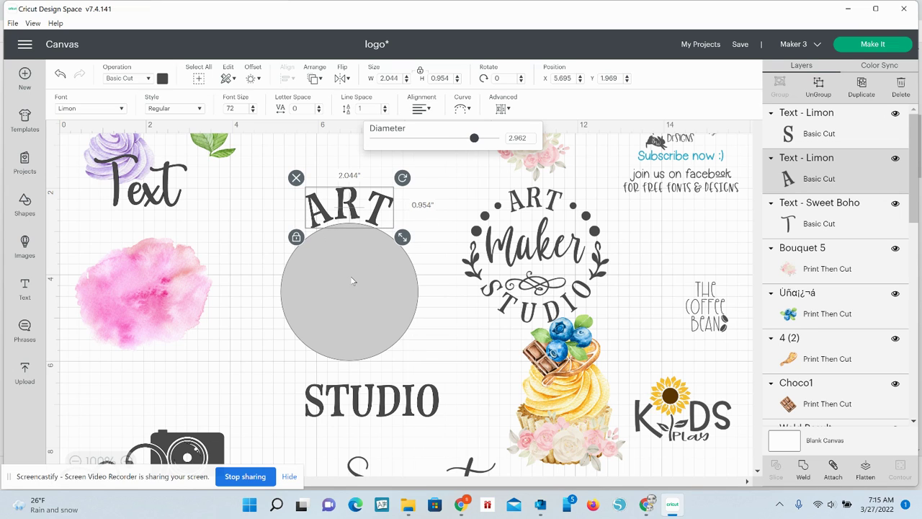
click(259, 284)
Move the STUDIO text directly beneath the gray circle and curve it upward to follow the circle's lower edge
click(373, 416)
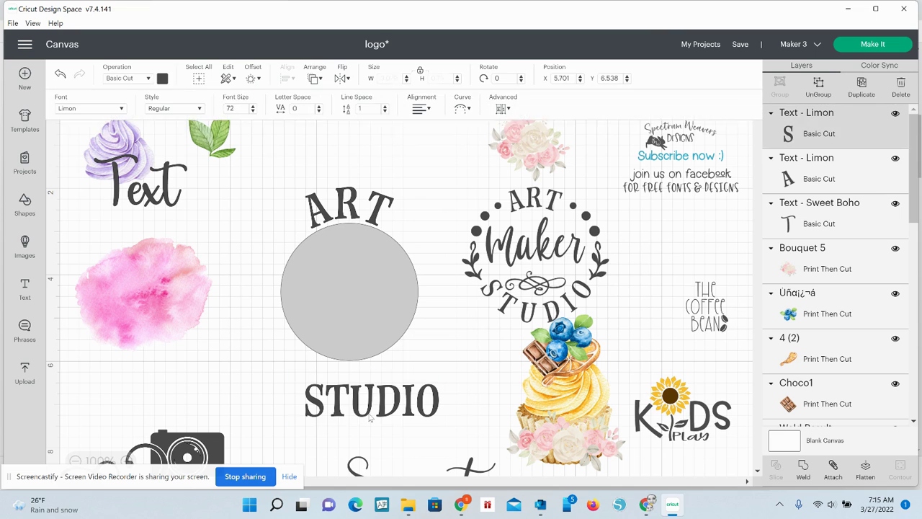
drag(366, 408, 346, 388)
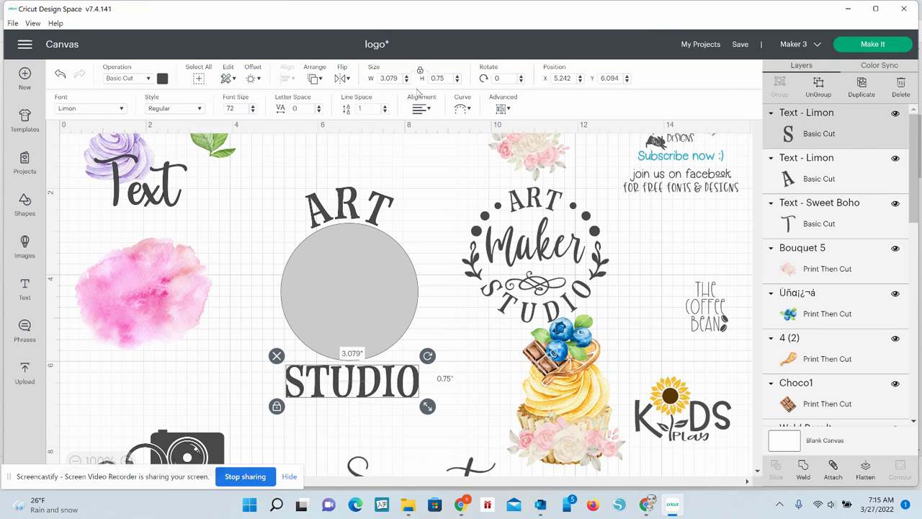
click(461, 109)
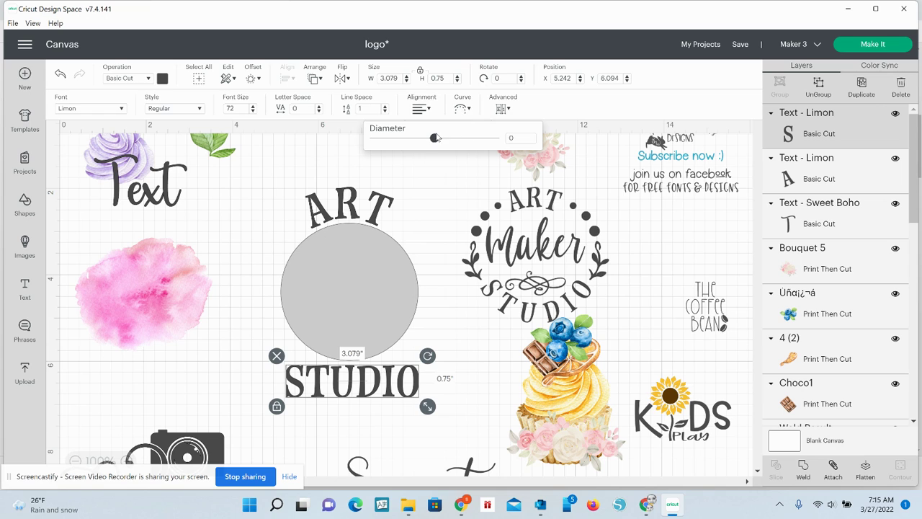
drag(435, 138, 387, 136)
mouse_move(380, 387)
mouse_down()
mouse_move(369, 390)
mouse_move(378, 388)
mouse_up()
Center the ART text, the gray circle and the STUDIO text horizontally on one another
drag(353, 435, 363, 138)
click(290, 78)
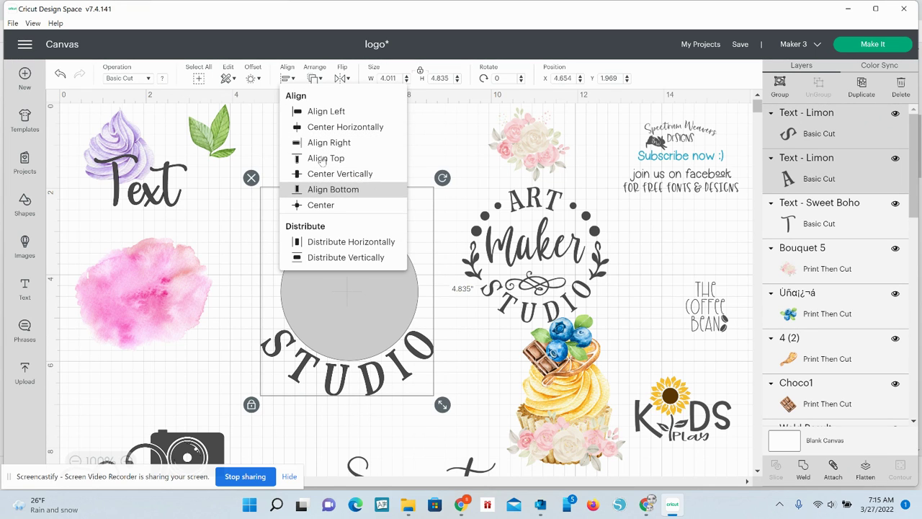
click(324, 128)
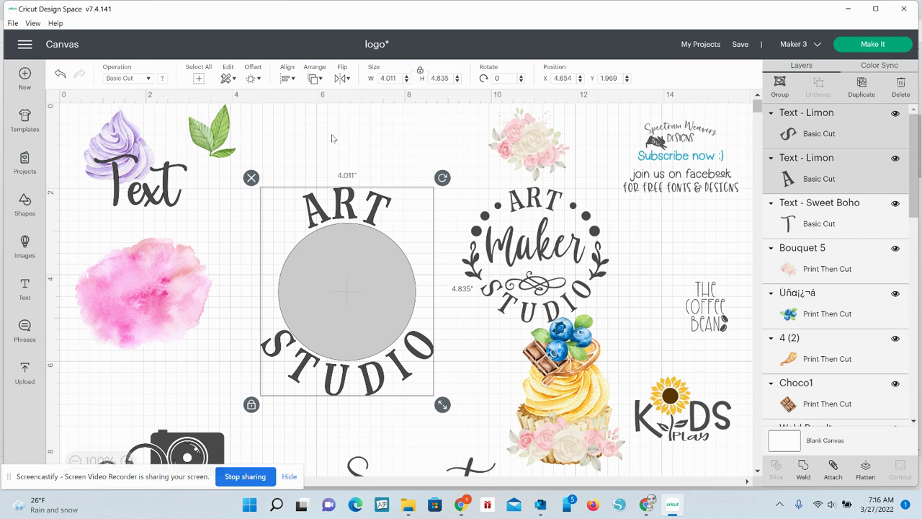
click(332, 139)
click(328, 275)
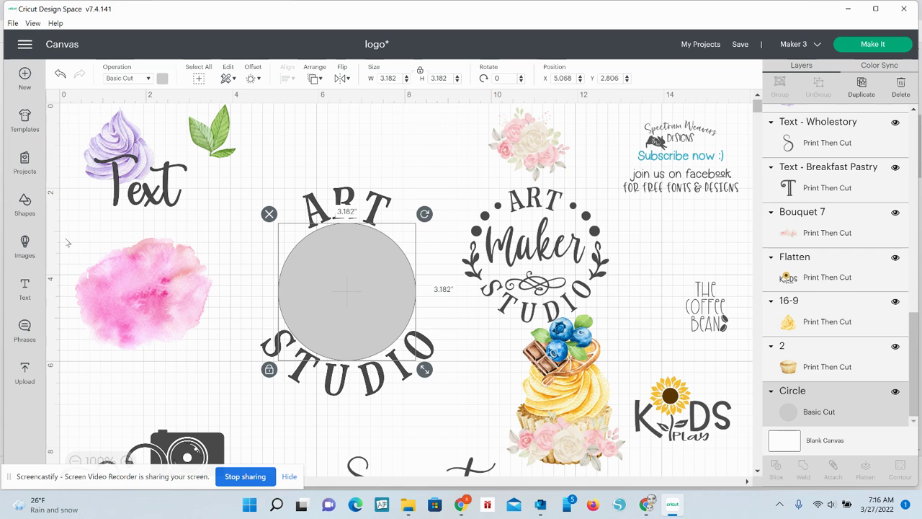
Add a new text object and set its font to Amastery Extras, found by searching for amastery
click(24, 288)
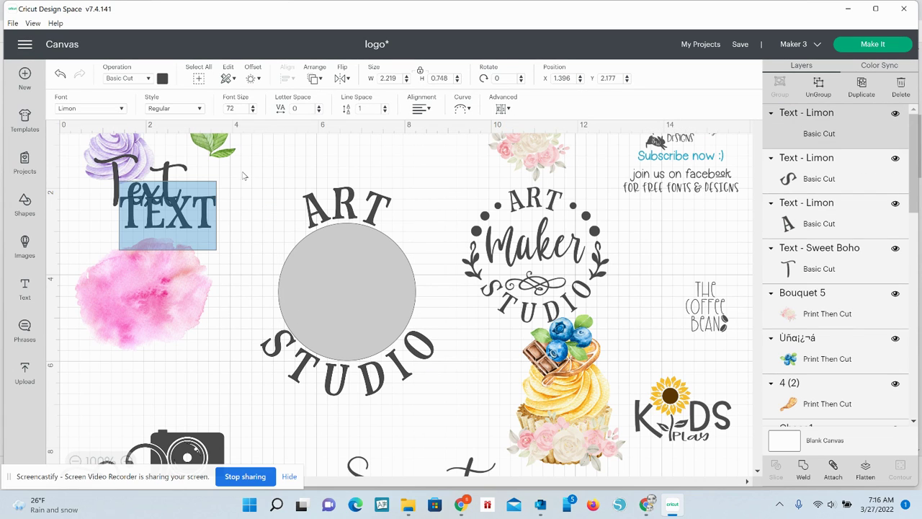
click(111, 110)
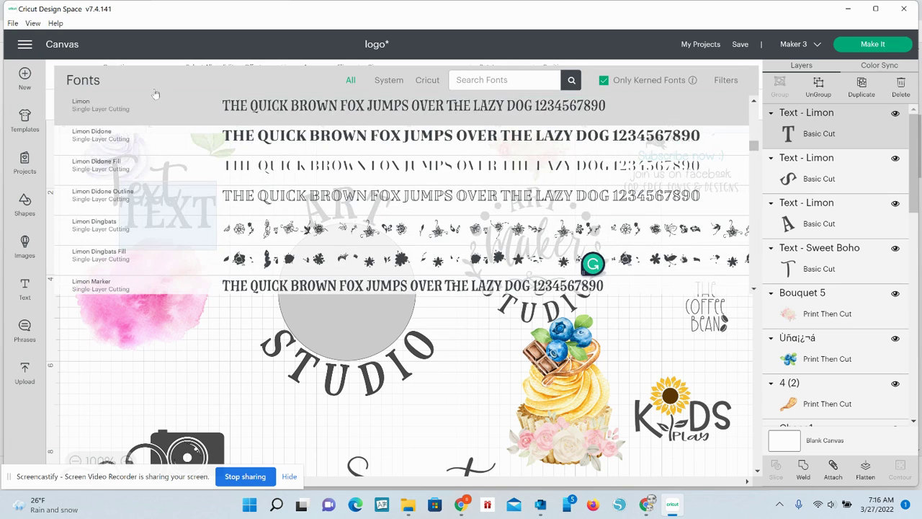
click(470, 81)
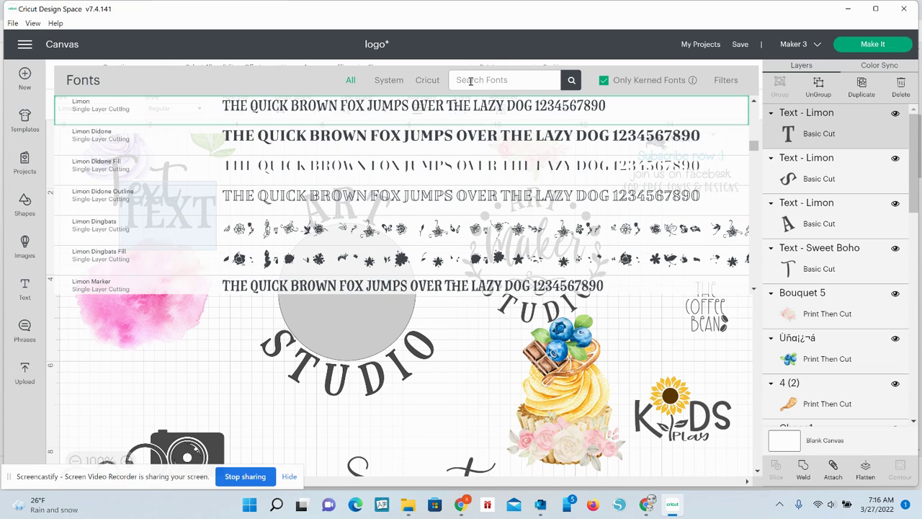
text(ammstery)
key(BackSpace)
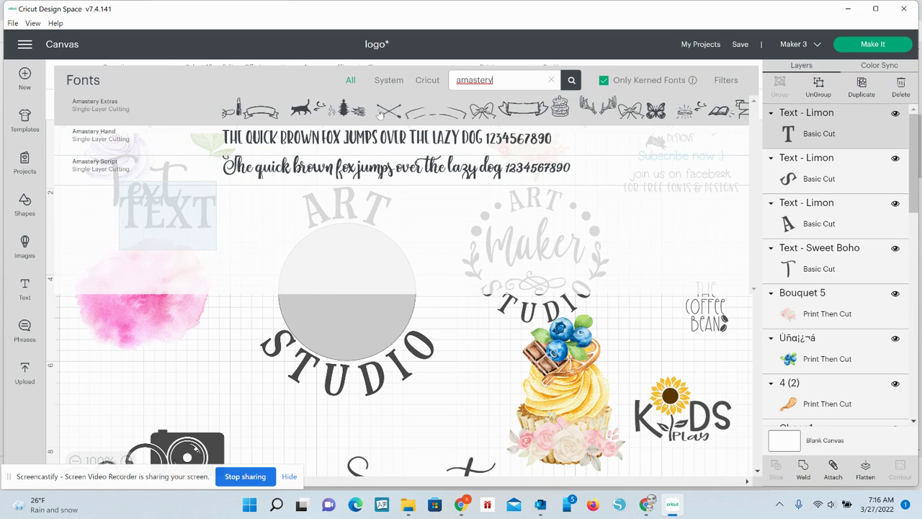
click(380, 114)
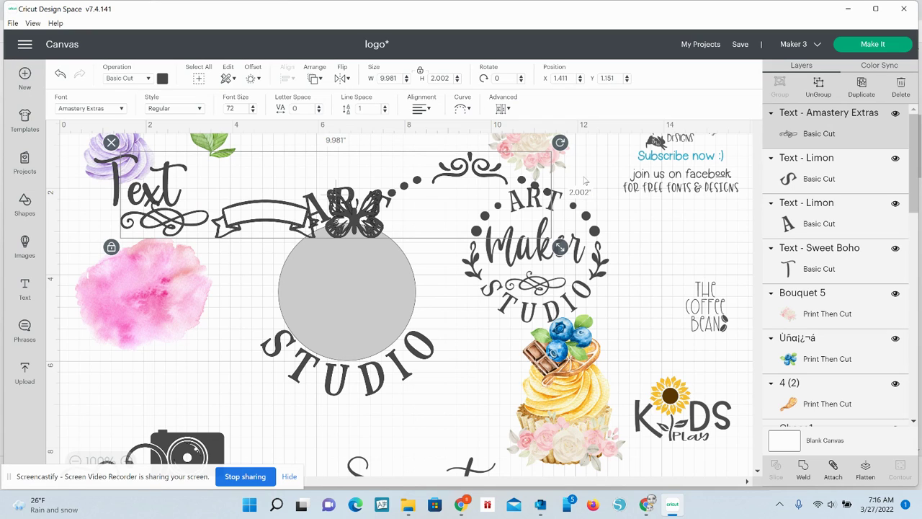
Clear all the placeholder characters from the new Amastery Extras text object
double_click(508, 185)
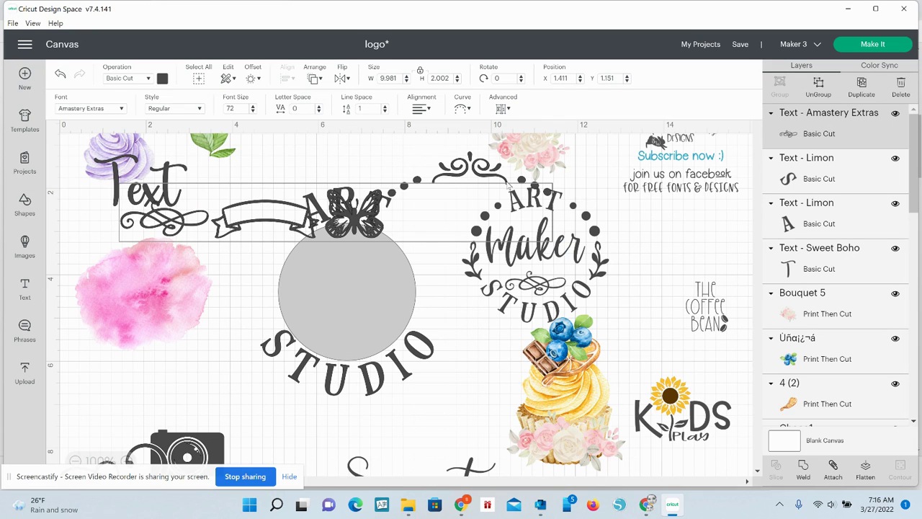
key(BackSpace)
key(BackSpace)
key(BackSpace)
key(BackSpace)
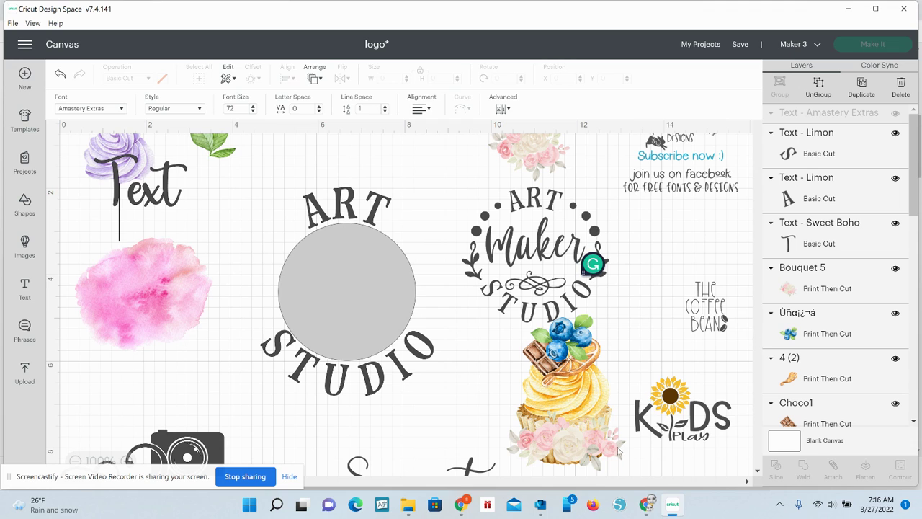
Switch to the font character viewer, copy the leafy sprig glyph U+0036 from Amastery Extras, and return to the canvas
click(541, 504)
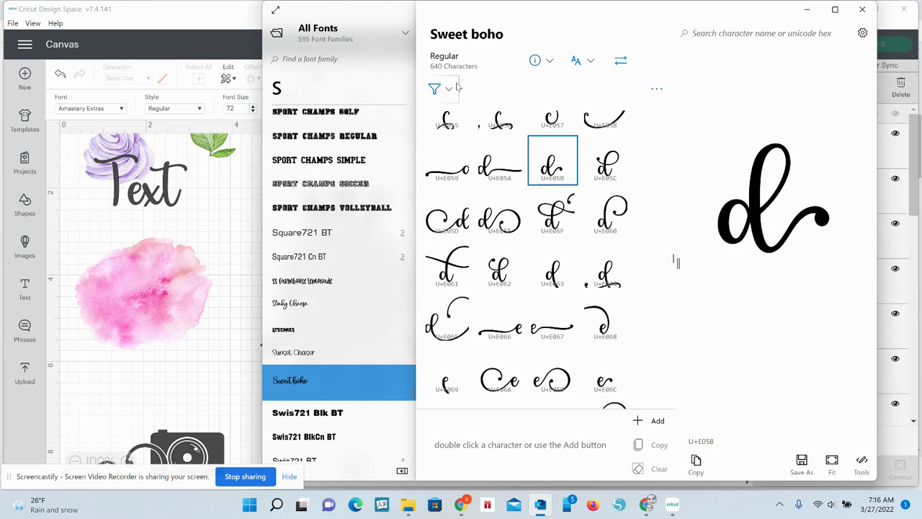
click(280, 88)
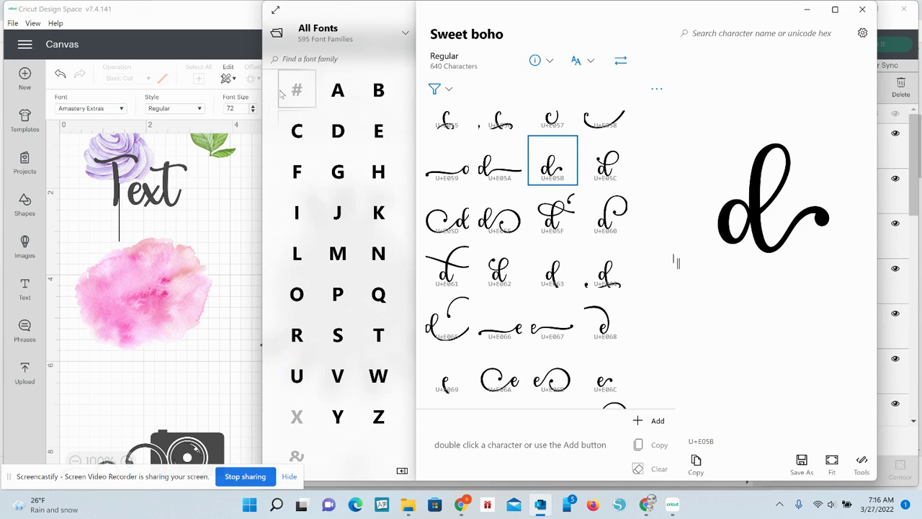
click(335, 89)
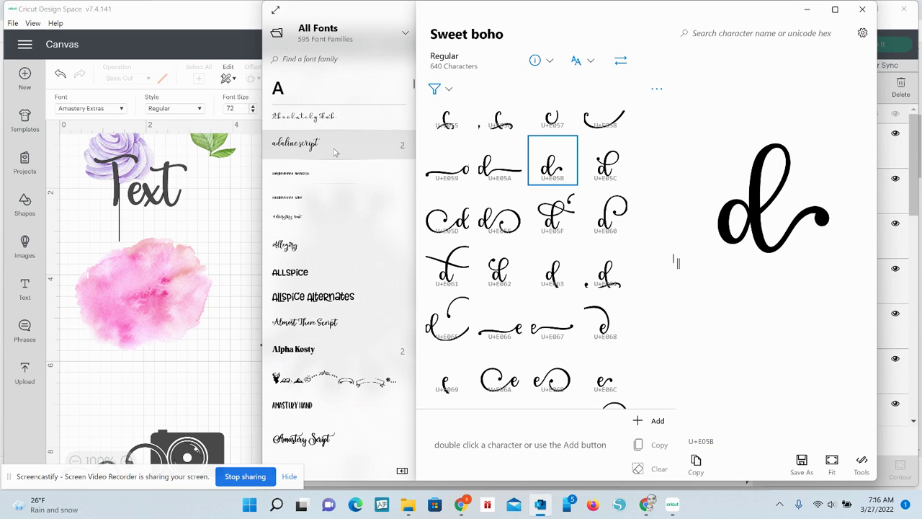
click(333, 385)
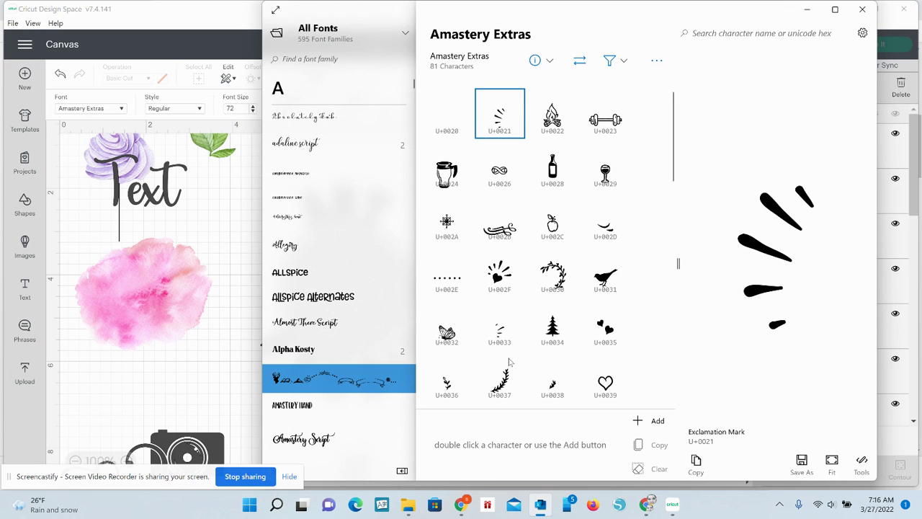
click(447, 388)
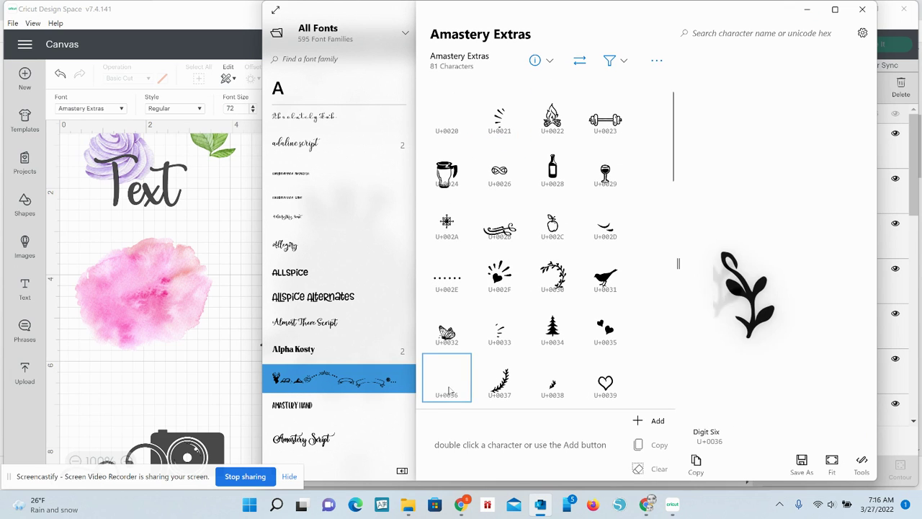
click(696, 463)
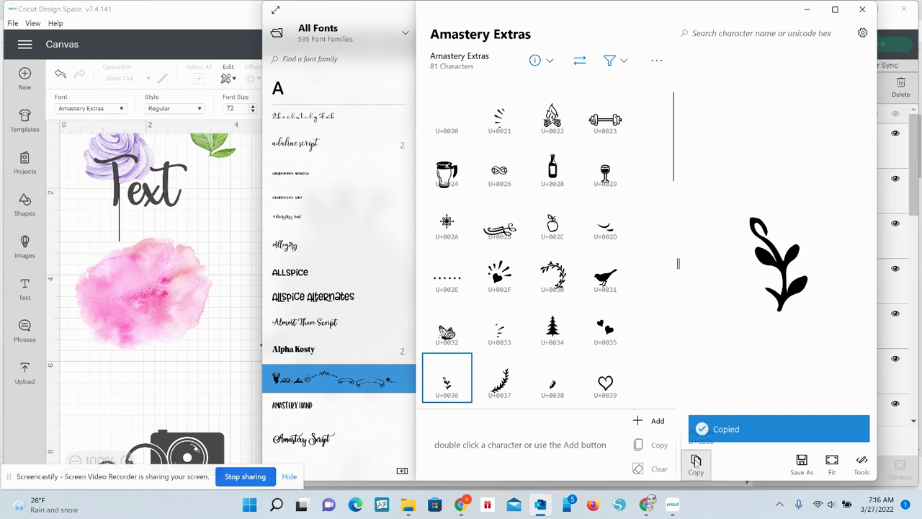
click(807, 9)
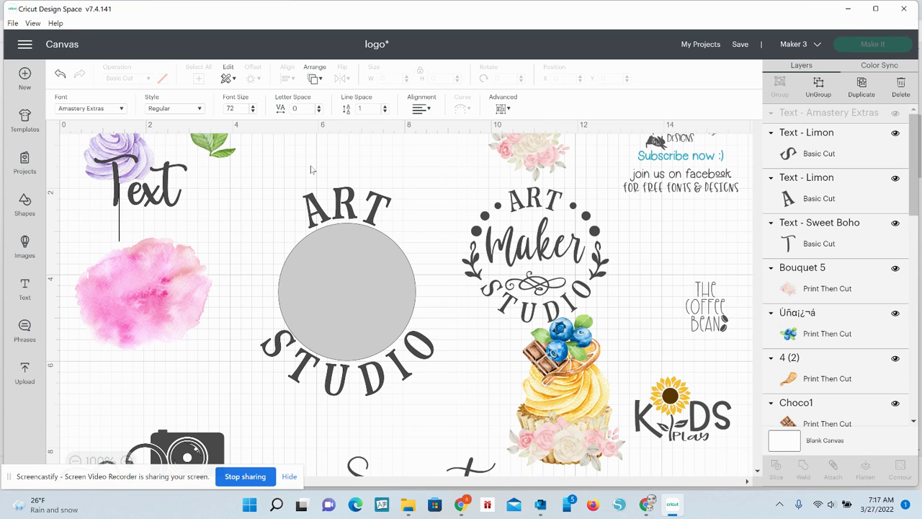
Paste the sprig glyph into the empty text object and place it, enlarged to about 0.777 by 1.259 inches, right of the circle
text(a)
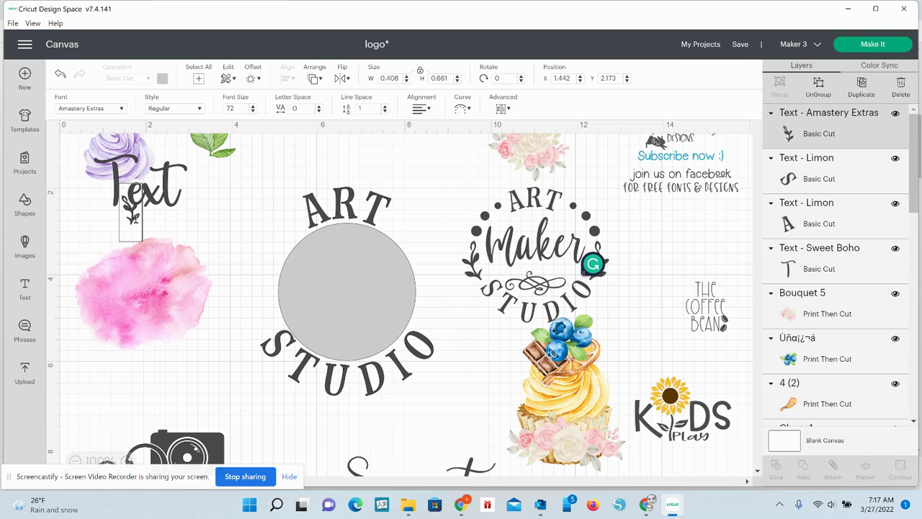
click(70, 216)
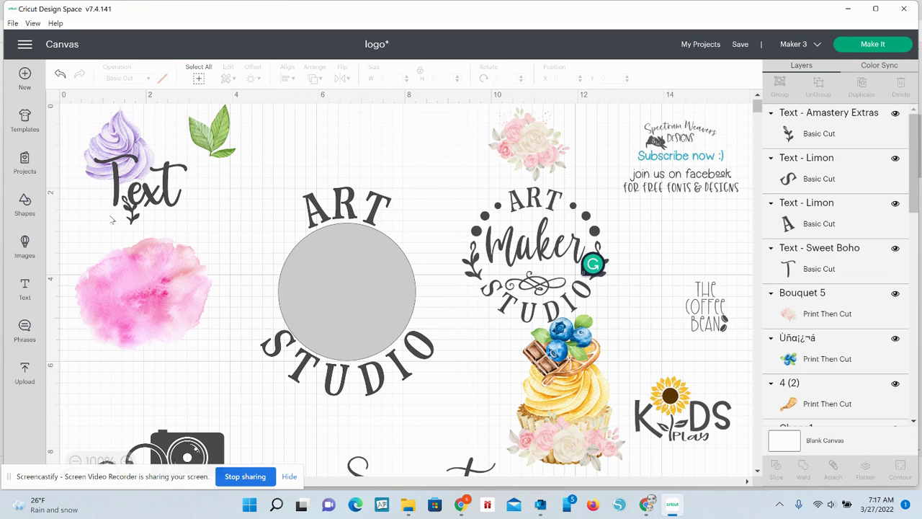
drag(132, 216, 485, 332)
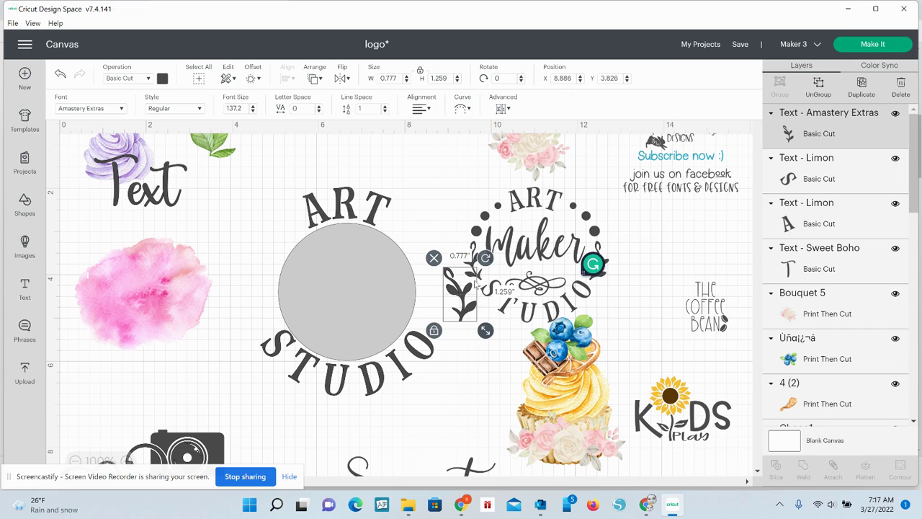
drag(462, 302, 435, 298)
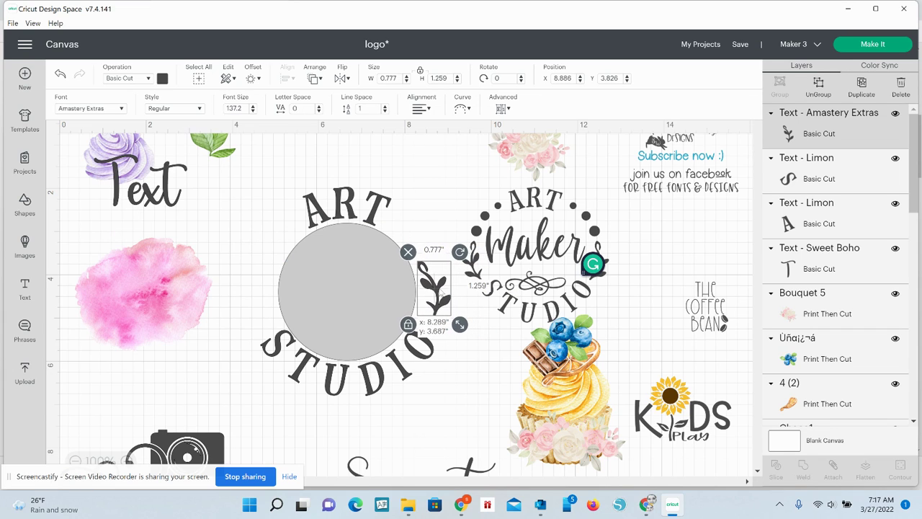
Rotate the sprig to about 17.91 degrees and seat it beside the circle, just above the O of STUDIO
drag(460, 251, 469, 260)
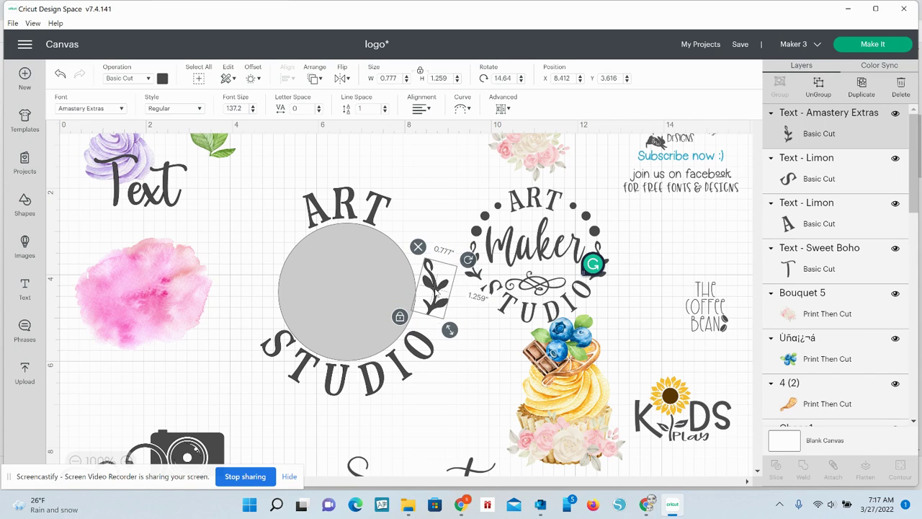
drag(440, 293, 440, 306)
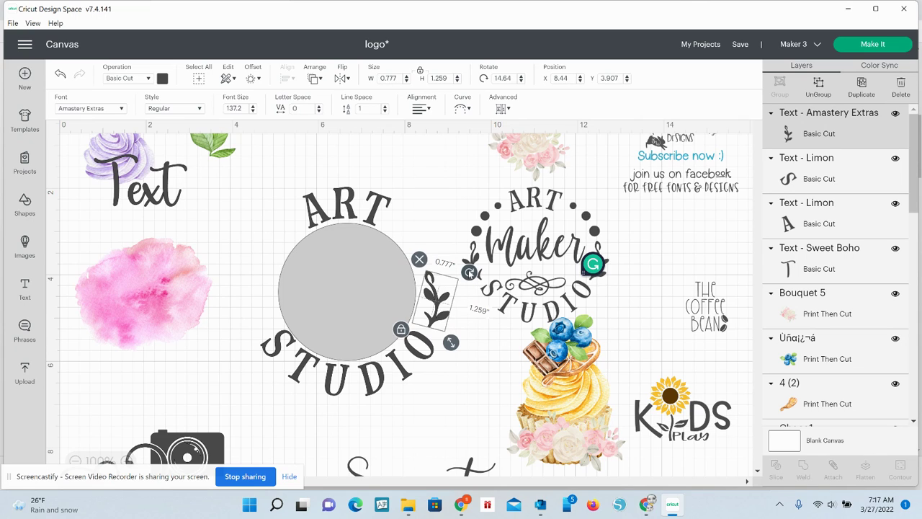
drag(468, 272, 472, 274)
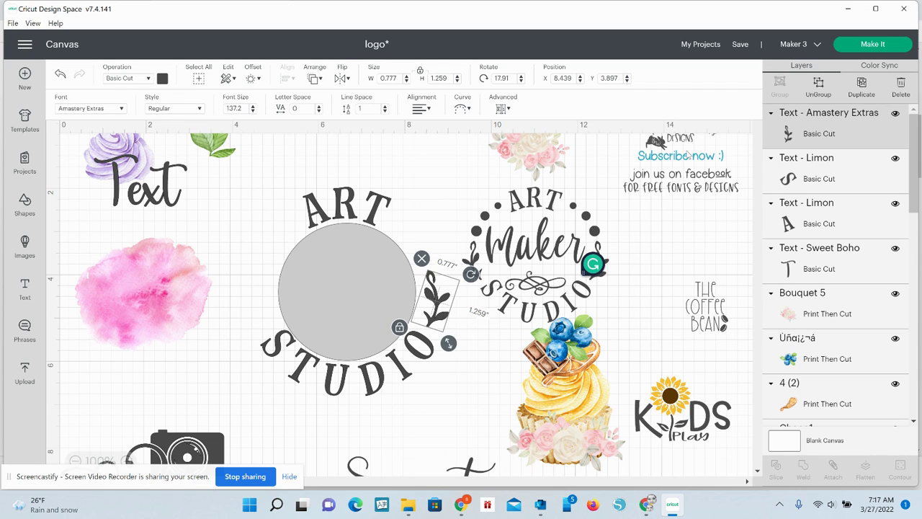
Duplicate the sprig, flip the copy horizontally and place it on the circle's left side above the S of STUDIO
click(861, 87)
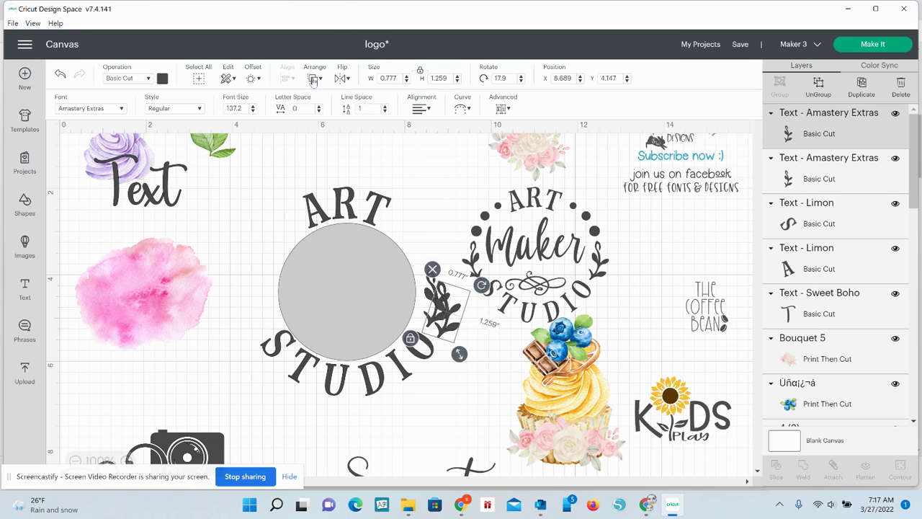
click(341, 79)
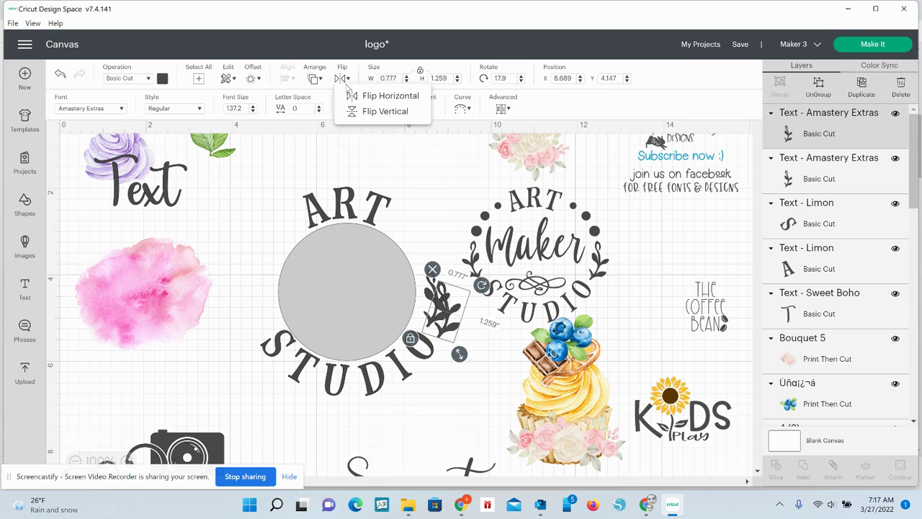
click(352, 95)
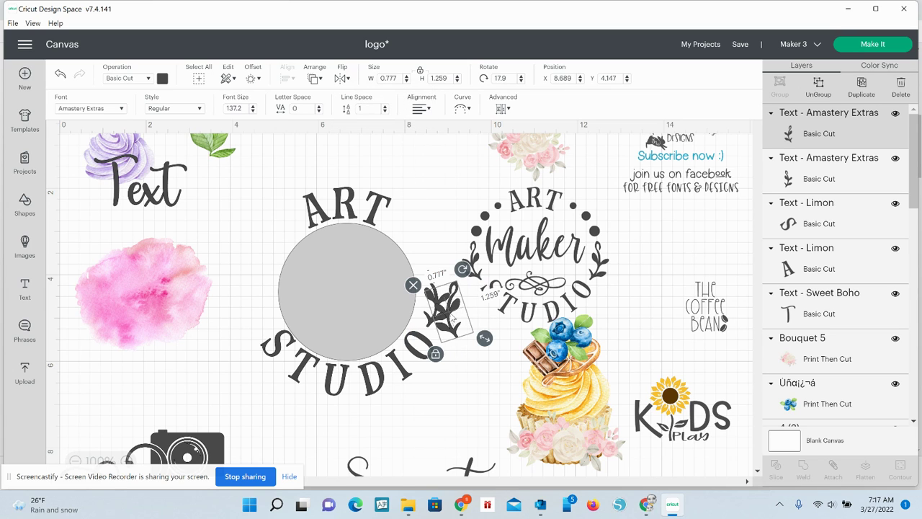
drag(446, 321, 263, 304)
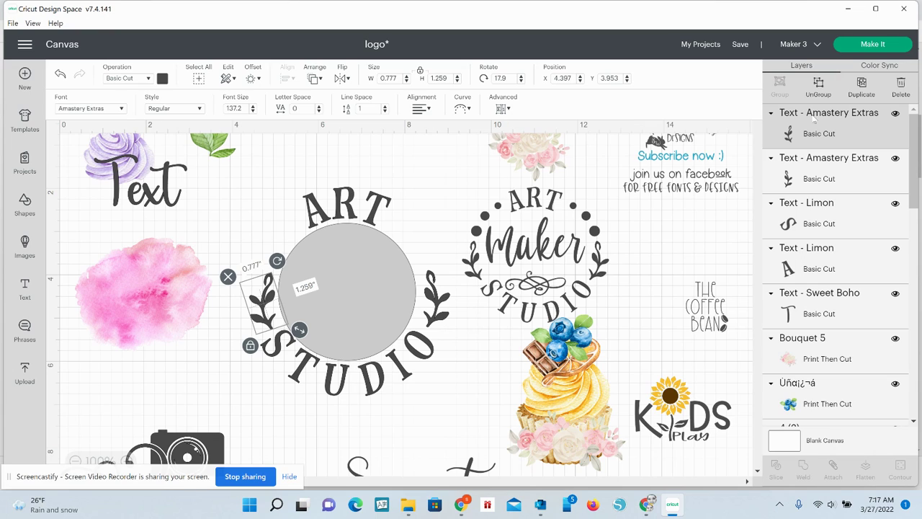
Center the two sprigs vertically with each other and weld them into one object
shift+click(806, 173)
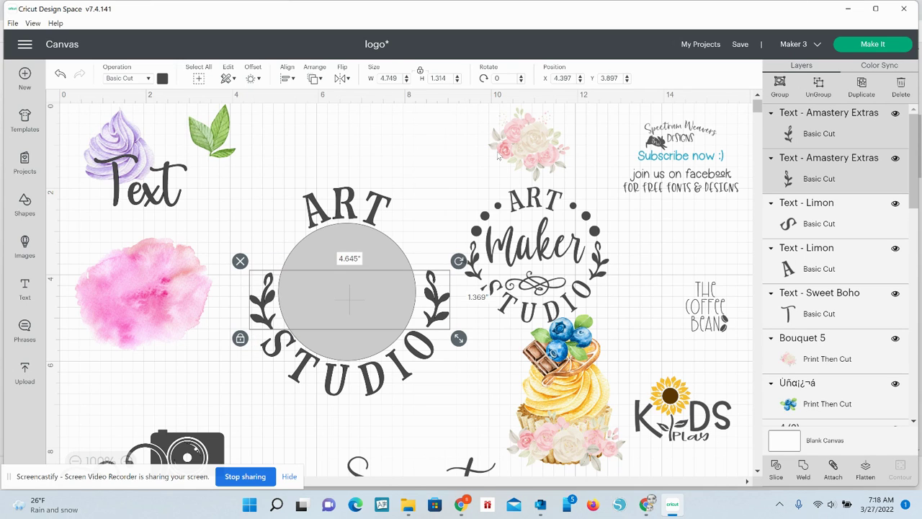
click(288, 78)
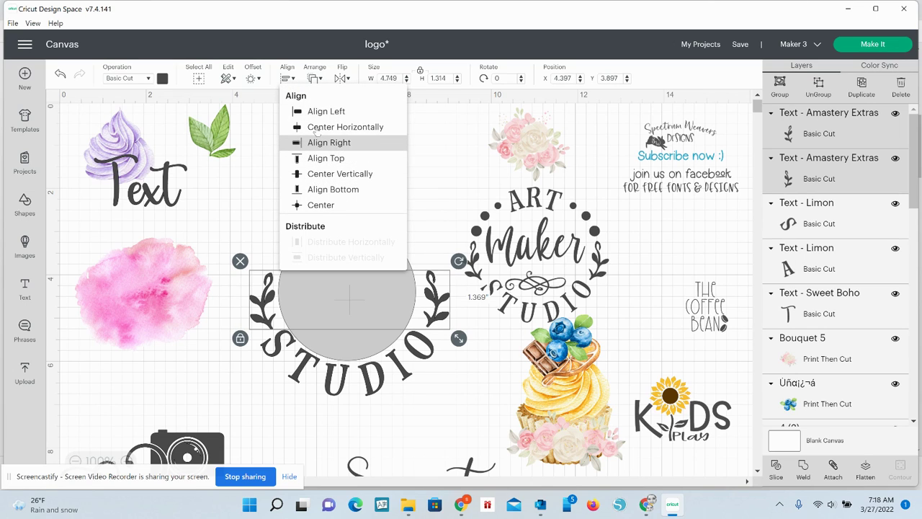
click(322, 174)
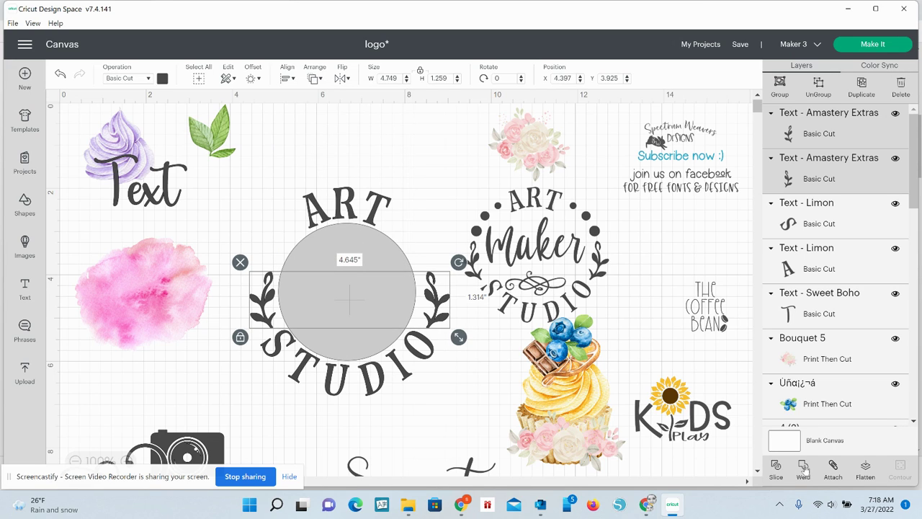
click(758, 474)
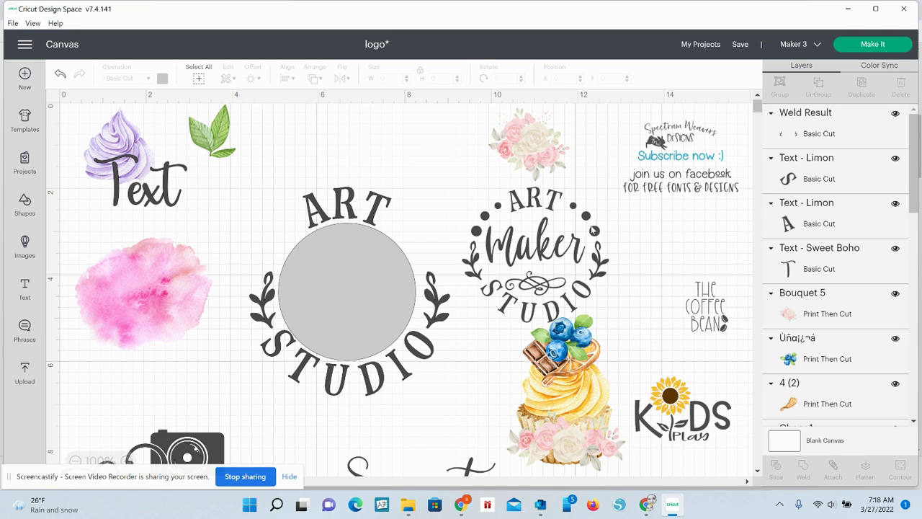
Unflatten the finished Art Maker Studio logo and slightly shift its lowest pair of dots
click(593, 231)
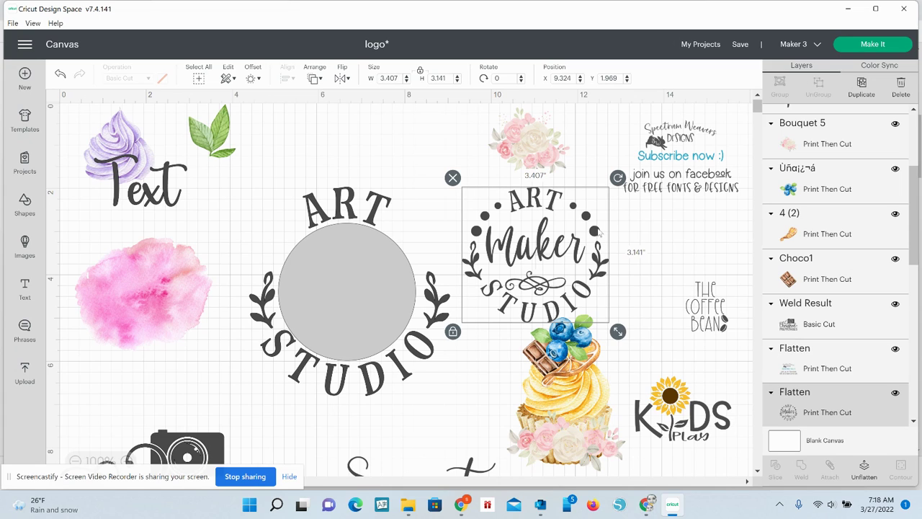
click(868, 476)
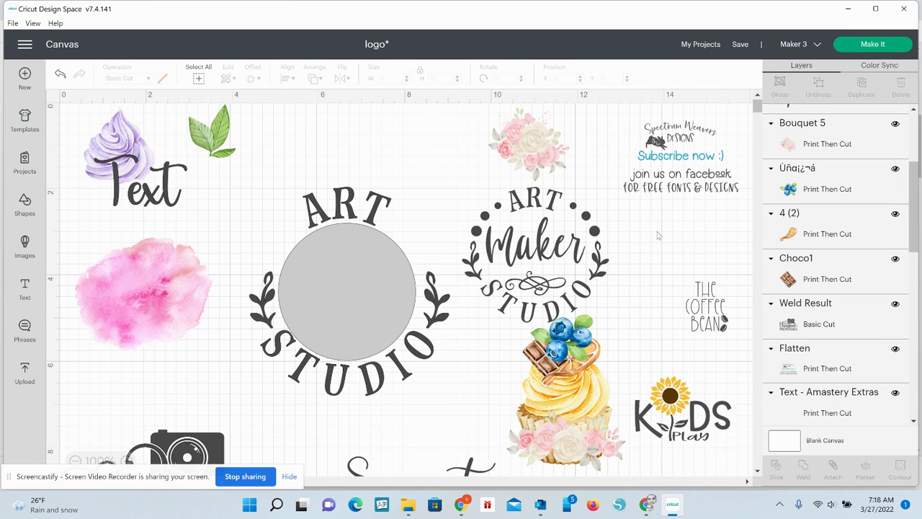
click(602, 229)
mouse_move(602, 229)
mouse_down()
mouse_move(562, 225)
mouse_move(418, 167)
mouse_move(399, 186)
mouse_move(413, 190)
mouse_move(439, 173)
mouse_move(582, 225)
mouse_move(604, 244)
mouse_up()
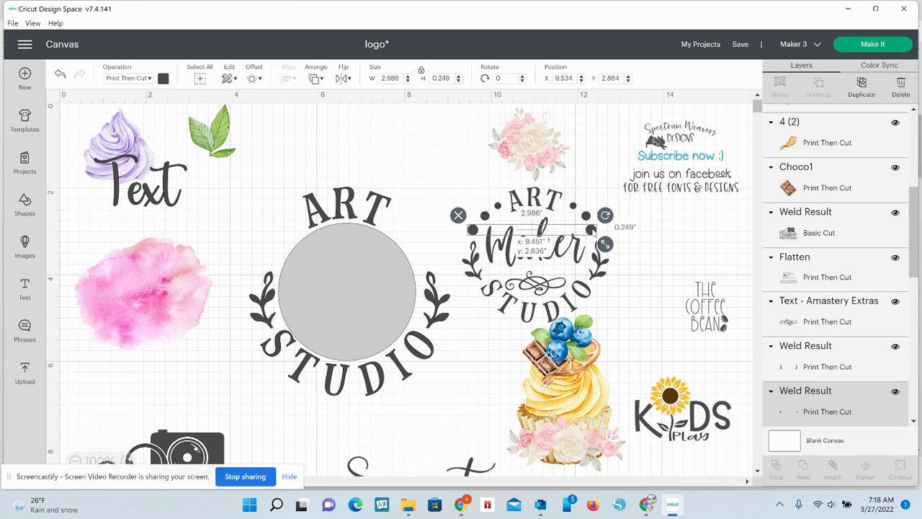
drag(537, 227, 544, 228)
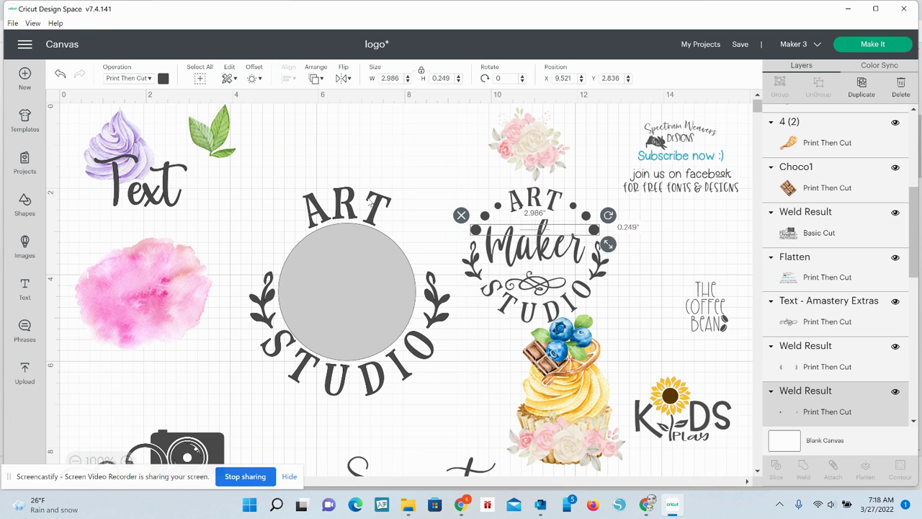
Delete the ART STUDIO lettering, the sprigs and the word Maker from the unflattened logo, keeping its dots and flourish
drag(469, 178, 499, 235)
drag(500, 229, 484, 220)
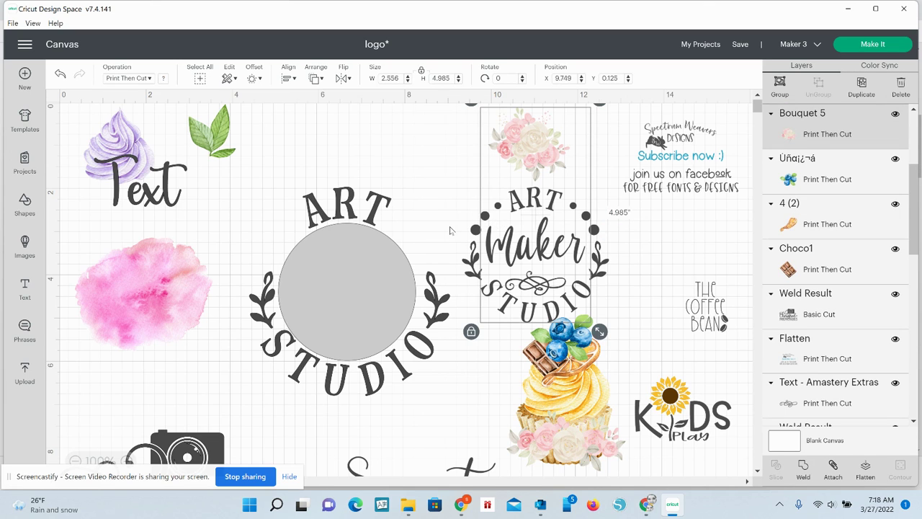
click(449, 231)
click(526, 205)
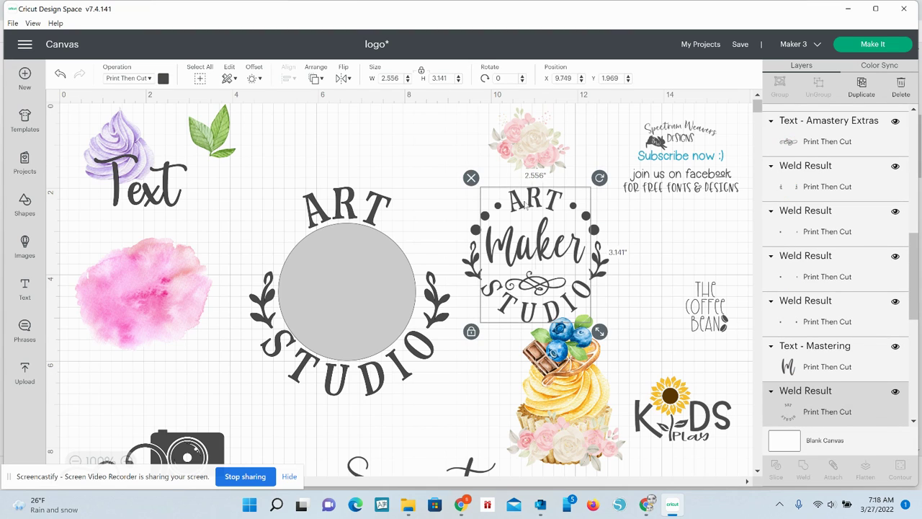
key(ctrl+z)
click(527, 215)
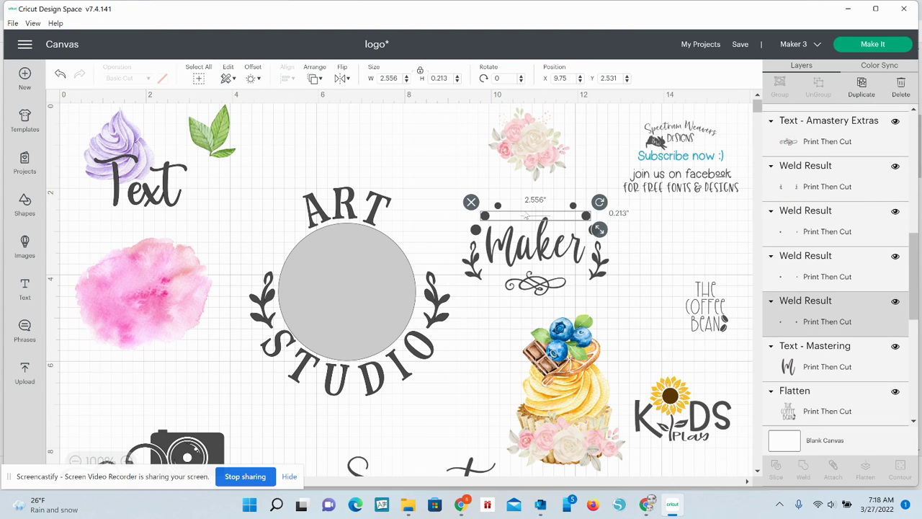
click(520, 254)
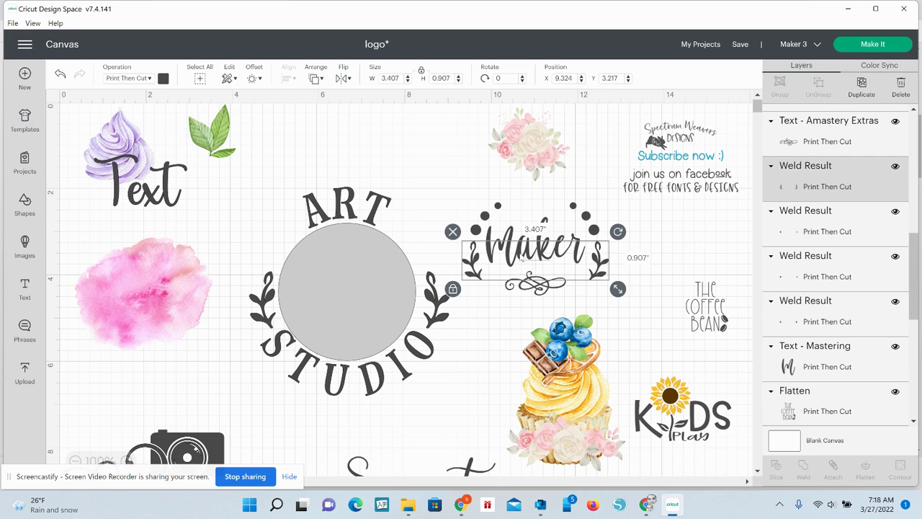
key(ctrl+z)
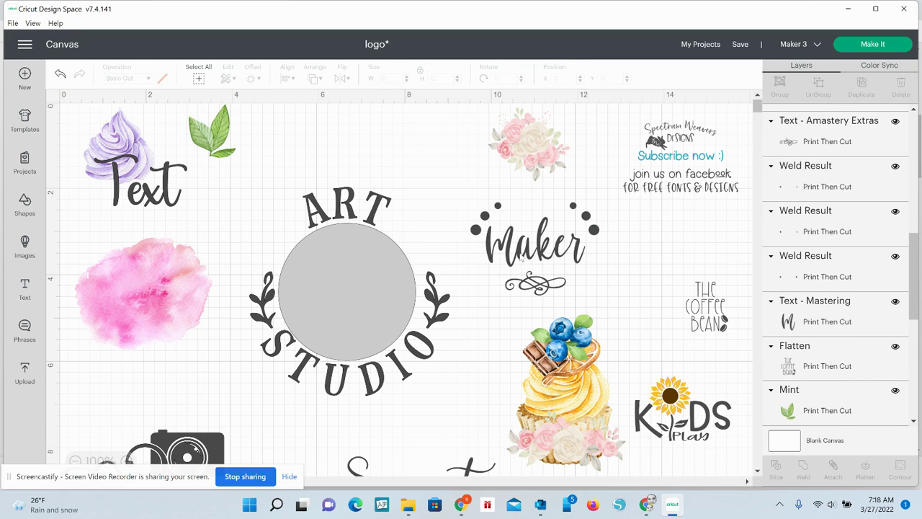
click(520, 258)
key(Delete)
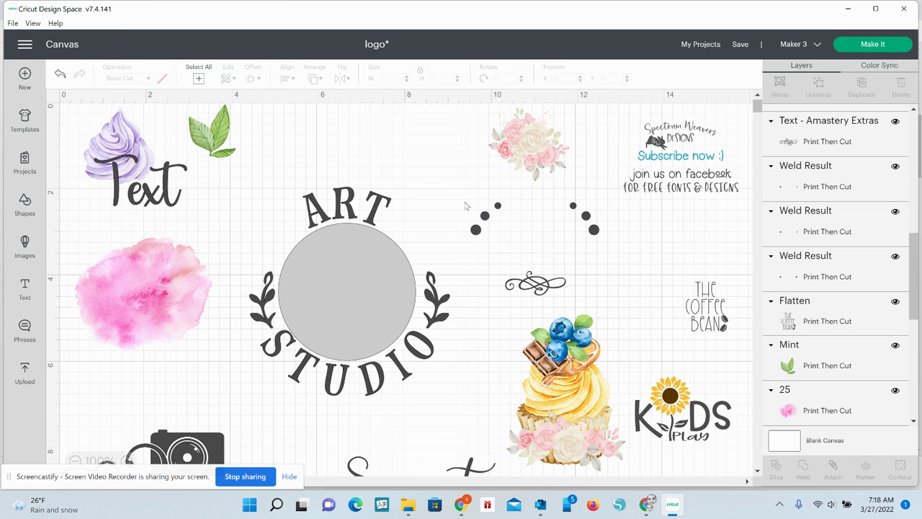
Select the three pairs of dots together and distribute them vertically
drag(451, 196, 607, 245)
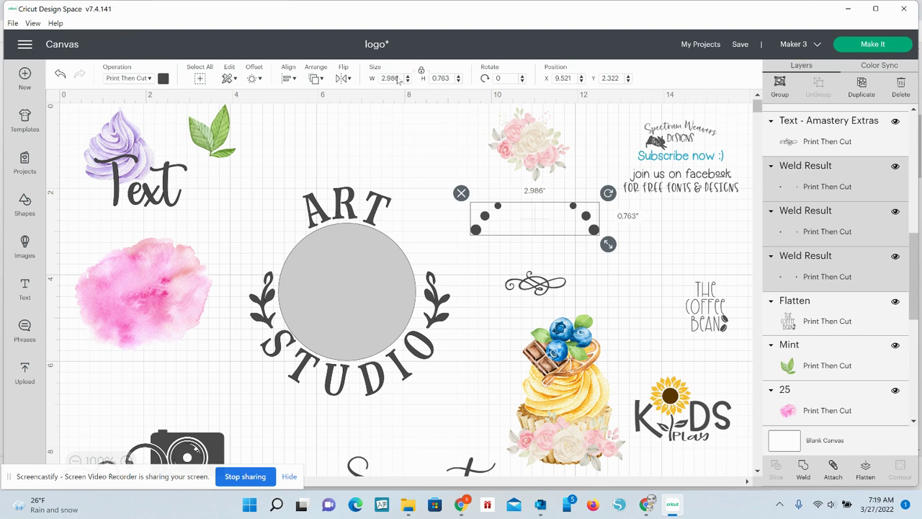
click(286, 81)
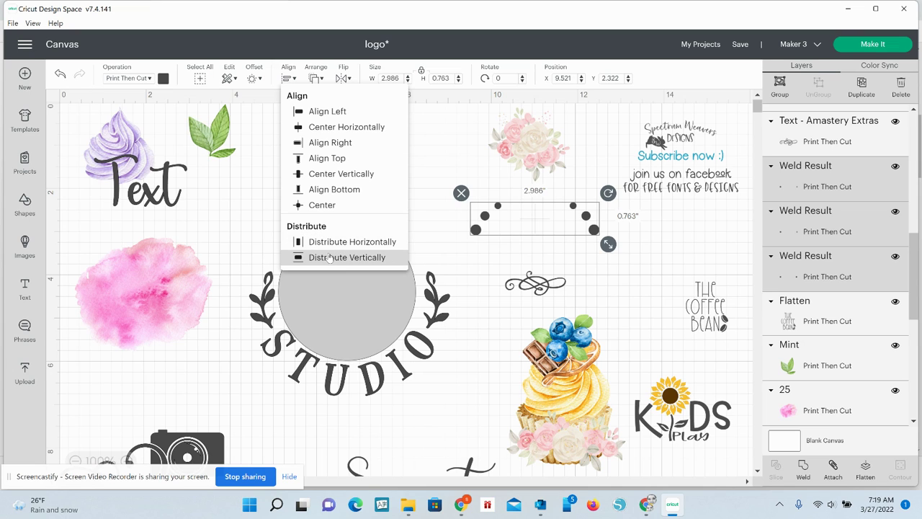
click(328, 257)
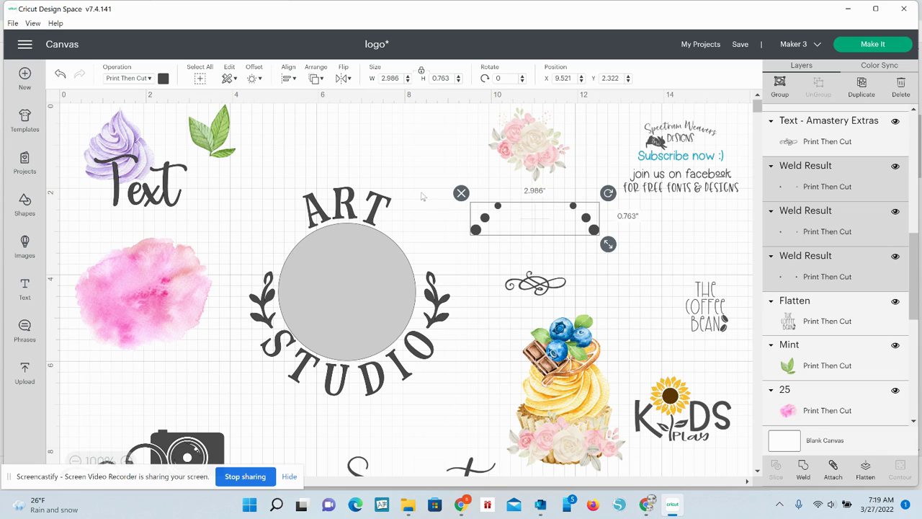
Enlarge the dot pairs to about 3.825 by 0.977 inches and arrange them around the circle between ART and the sprigs
drag(422, 193, 421, 258)
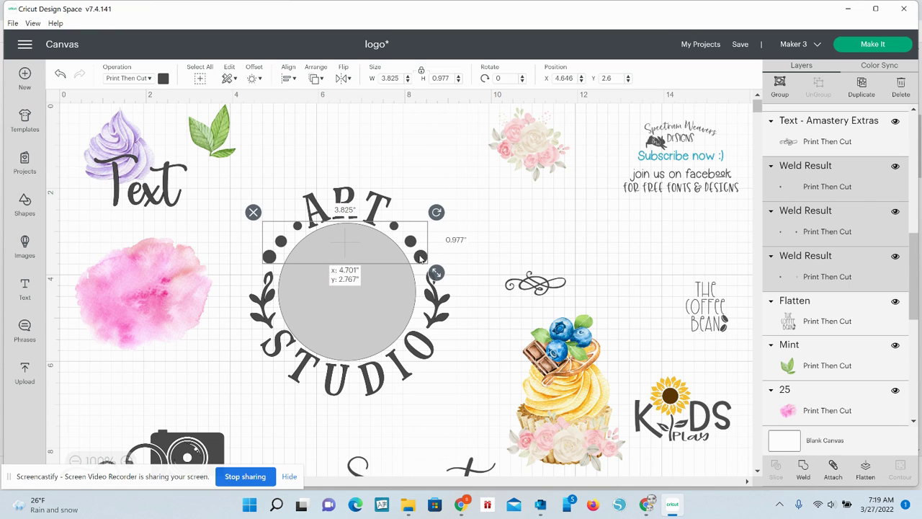
drag(421, 258, 422, 257)
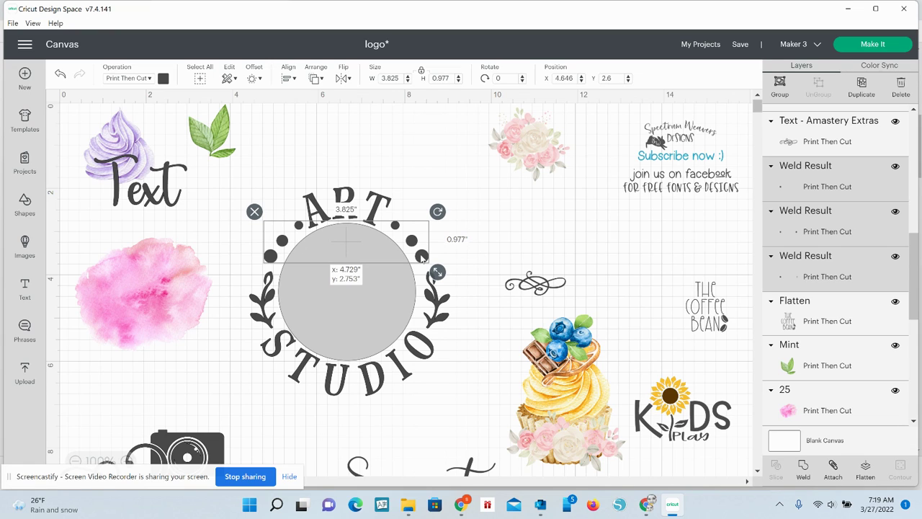
drag(423, 257, 421, 236)
click(438, 239)
click(493, 253)
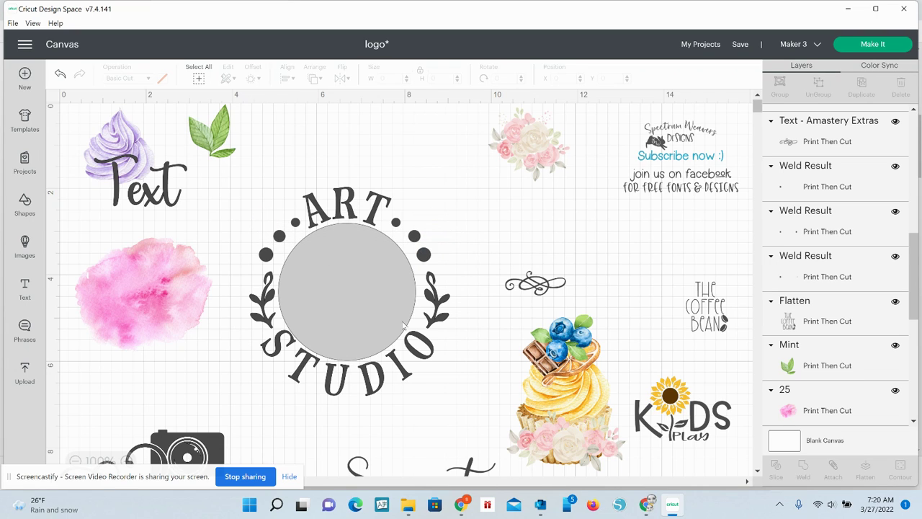
Enlarge the welded sprigs to about 4.891 by 1.383 inches and recenter them on the circle above STUDIO
click(261, 304)
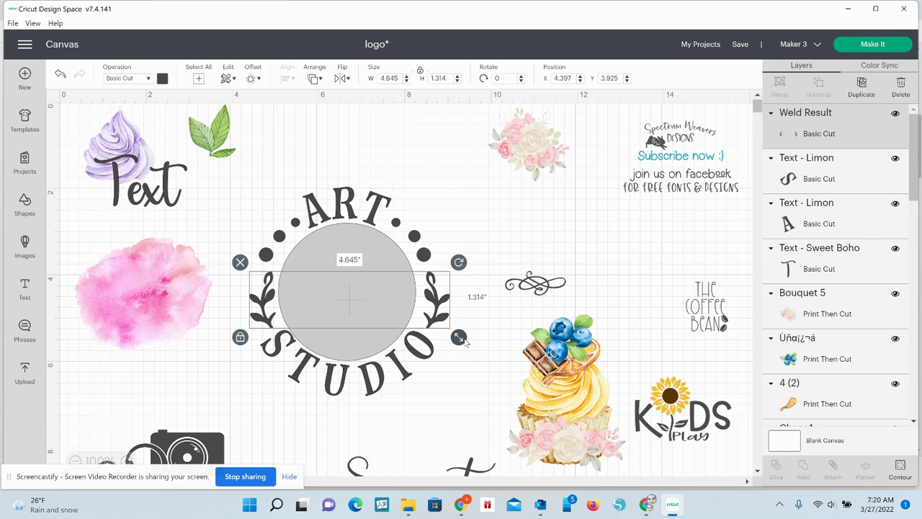
drag(465, 341, 438, 321)
click(448, 325)
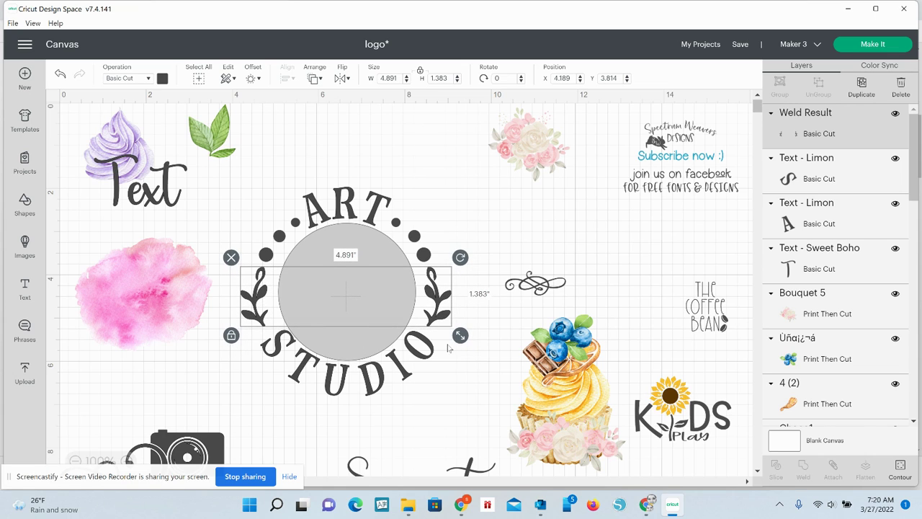
Delete the gray guide circle from inside the emblem
click(425, 436)
click(365, 290)
click(324, 237)
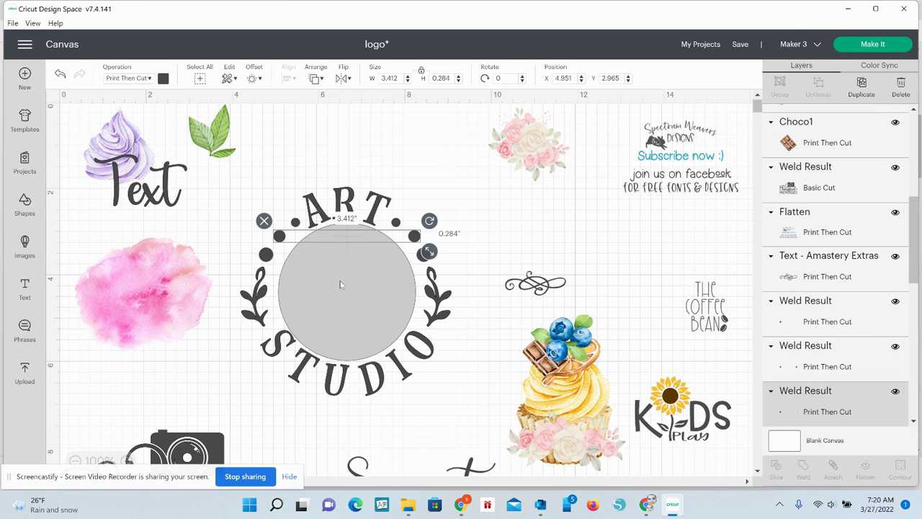
click(342, 352)
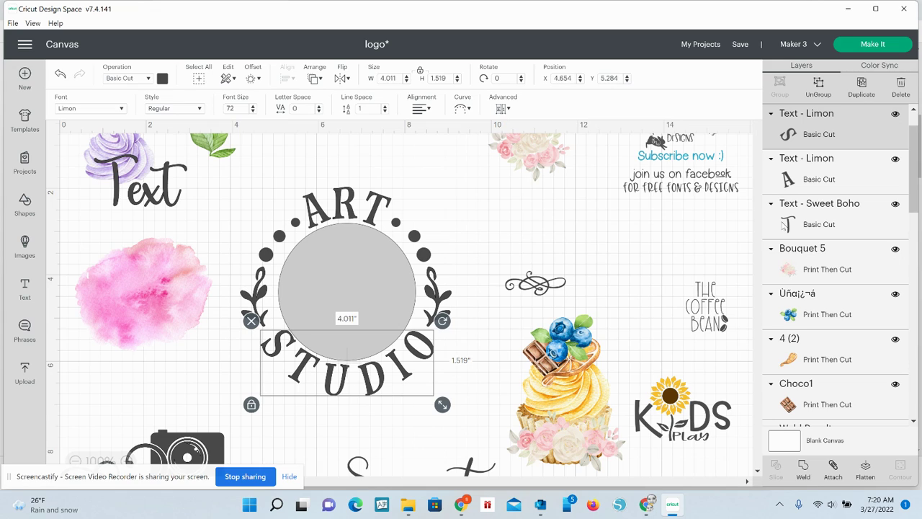
scroll(912, 145, up, 1)
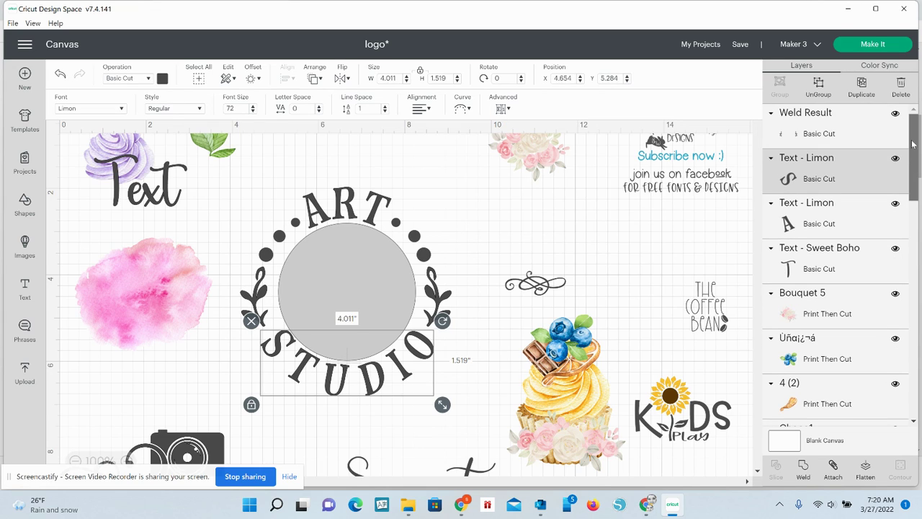
drag(913, 150, 917, 396)
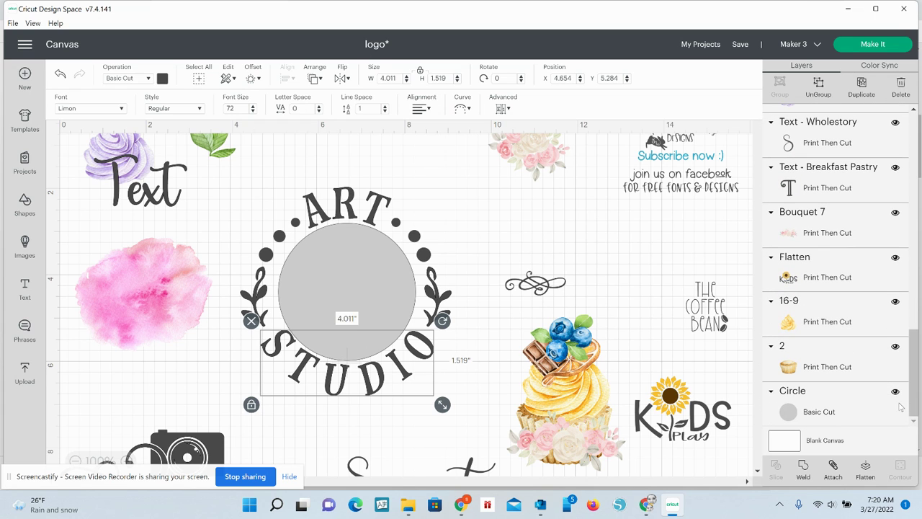
click(818, 412)
key(Delete)
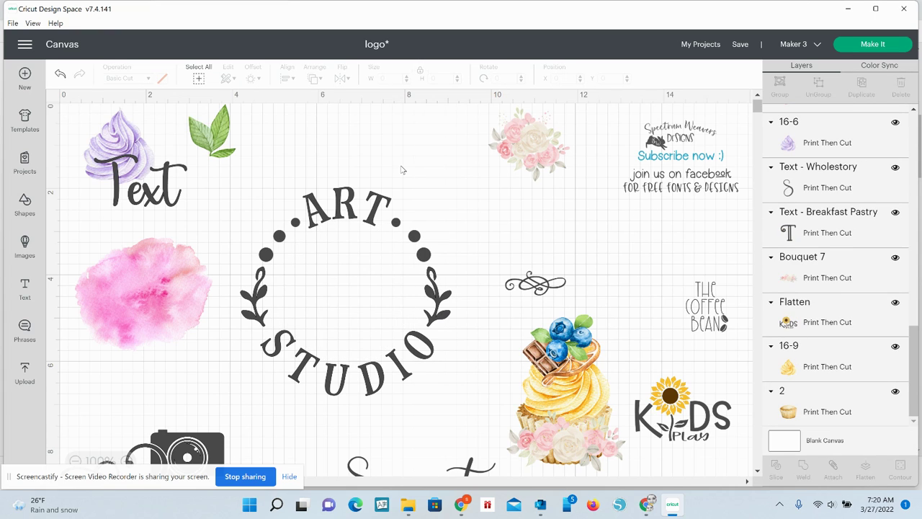
Center ART, STUDIO, the dots and the sprigs horizontally with one another and weld them into one object
drag(258, 183, 438, 405)
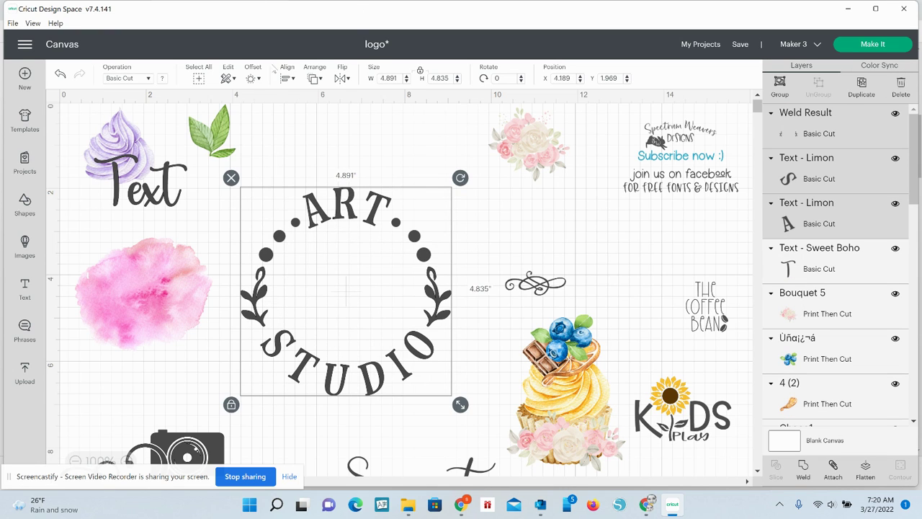
click(291, 78)
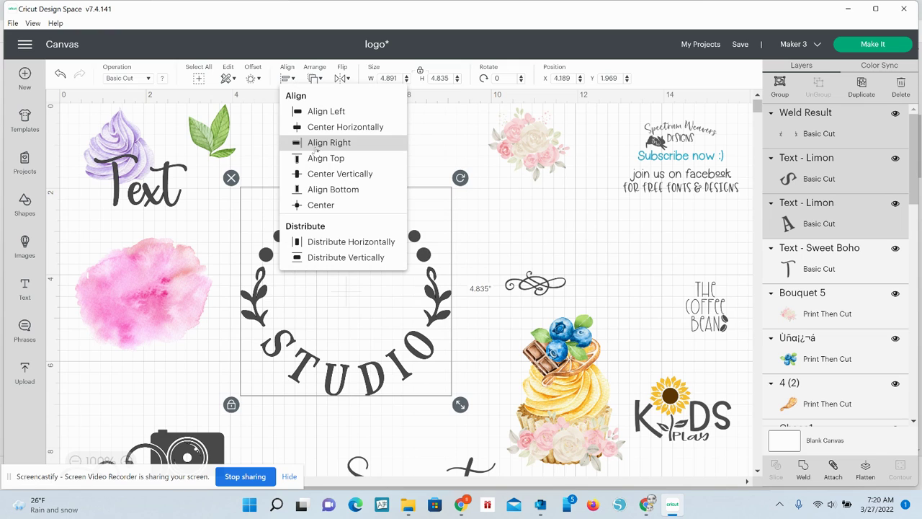
click(319, 129)
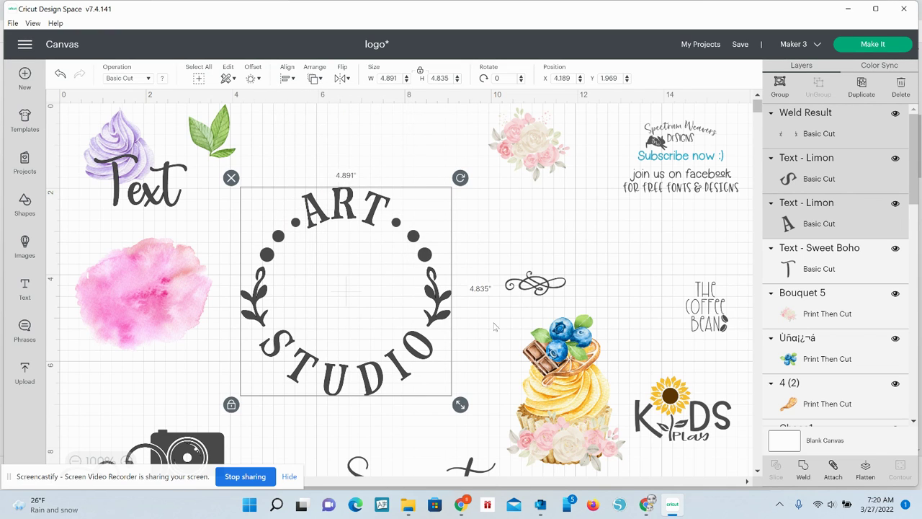
click(808, 470)
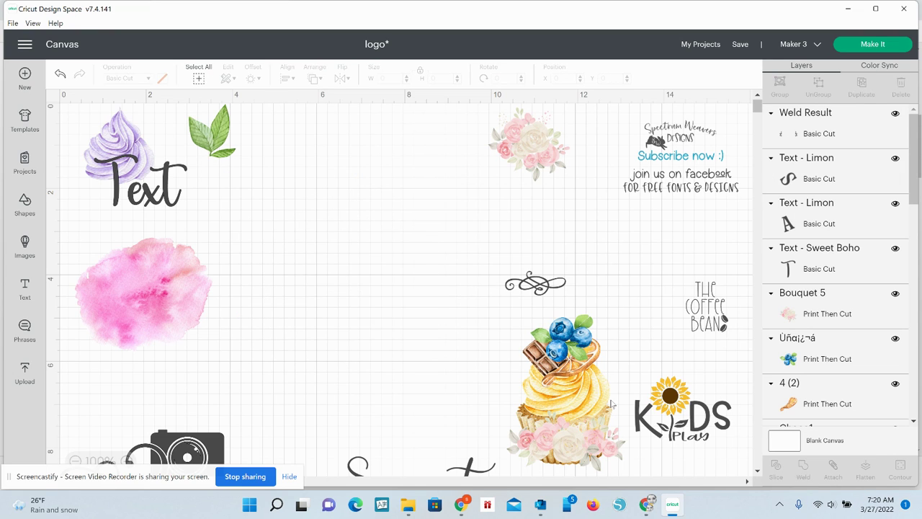
Replace the wording of the Sweet Boho sample text with "Creator" and place it in the middle of the emblem
click(182, 194)
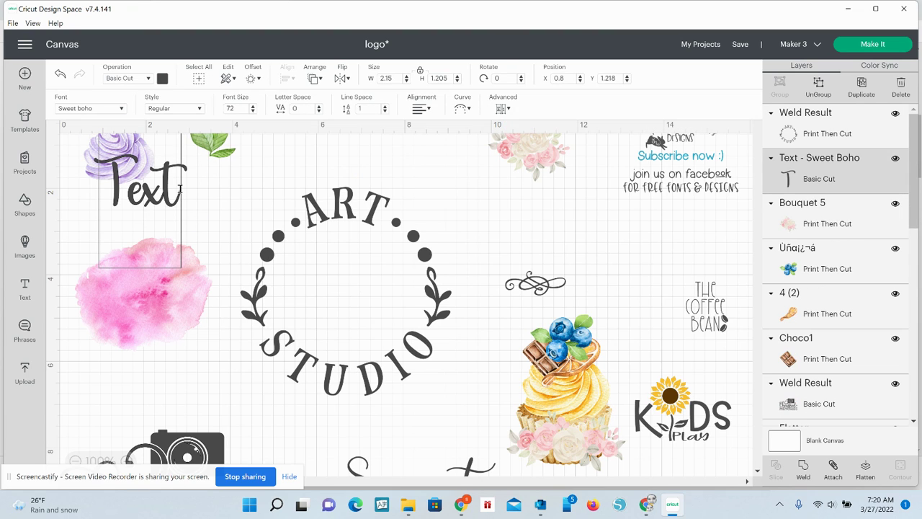
key(BackSpace)
key(BackSpace)
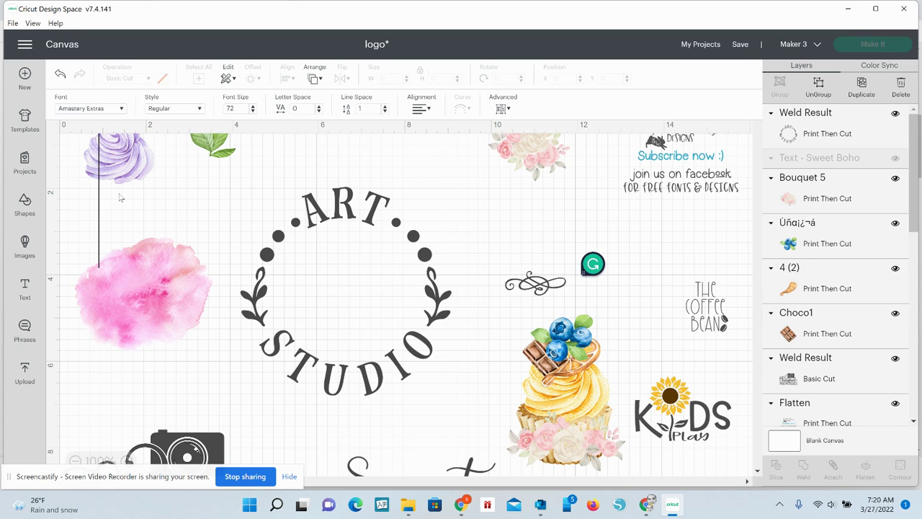
text(Creat)
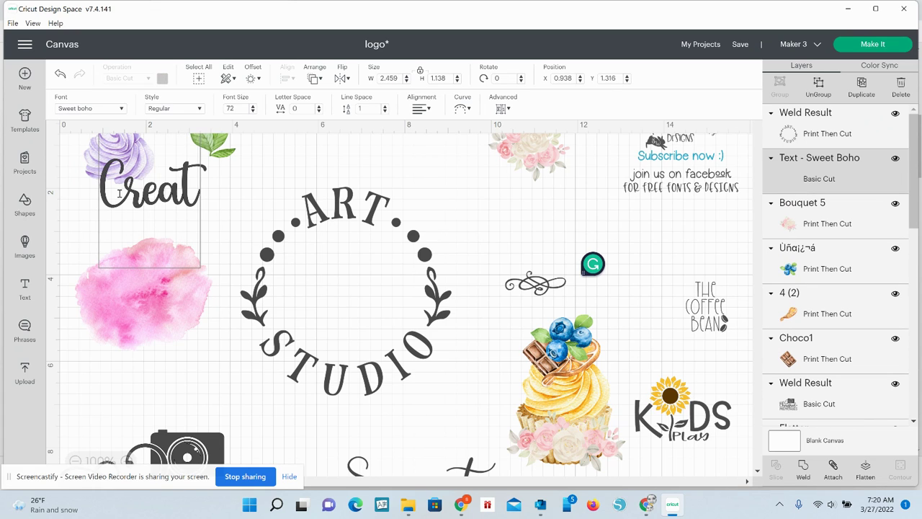
text(or)
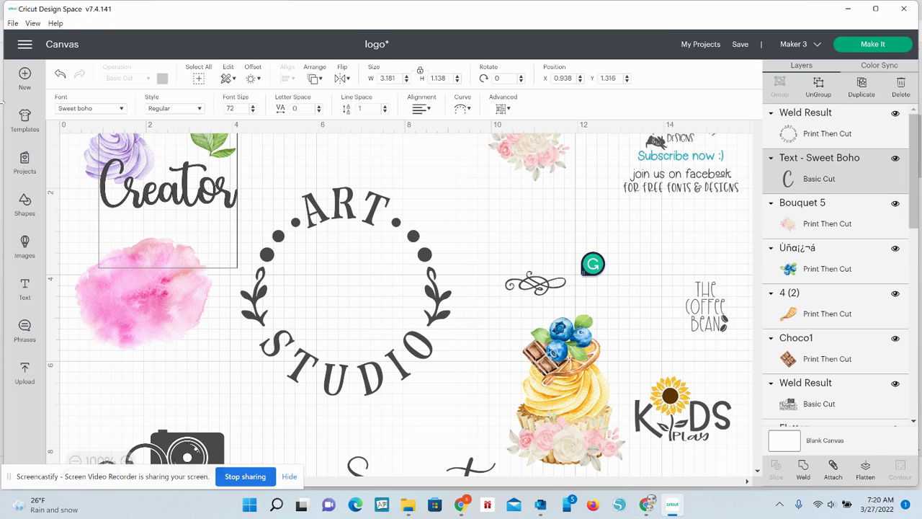
click(282, 177)
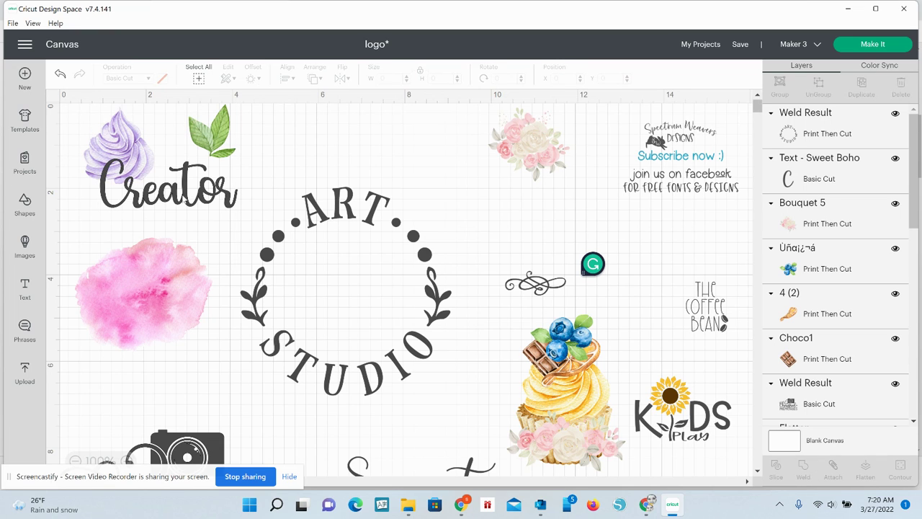
drag(183, 198, 360, 286)
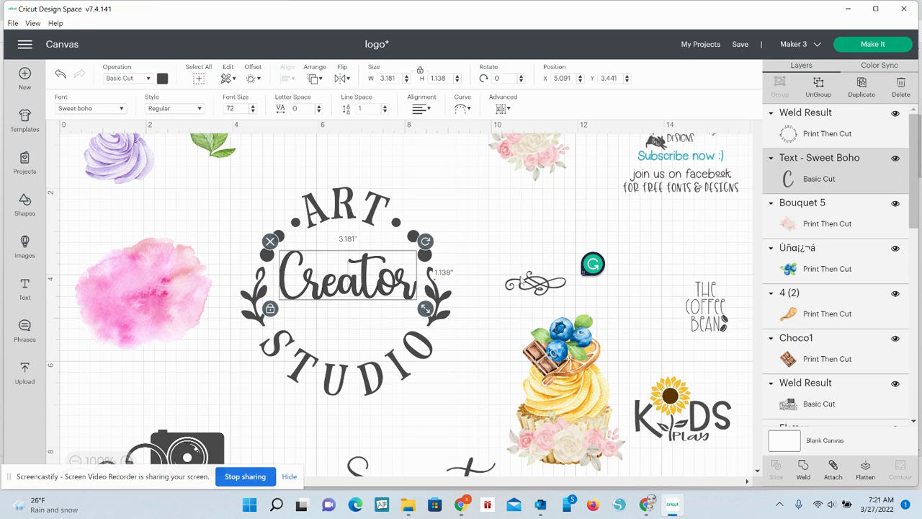
Place the flourish between Creator and STUDIO and enlarge it to about 1.893 by 0.76 inches
click(526, 282)
drag(529, 283, 334, 321)
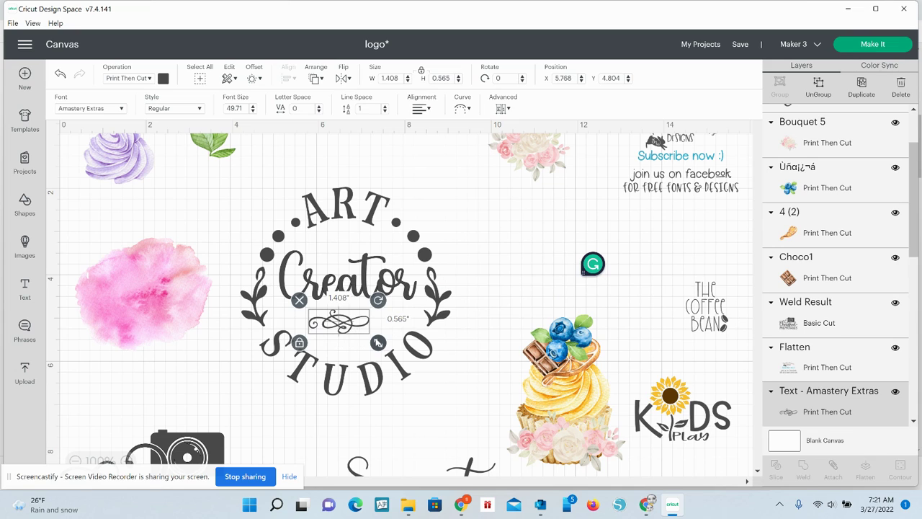
drag(377, 342, 398, 351)
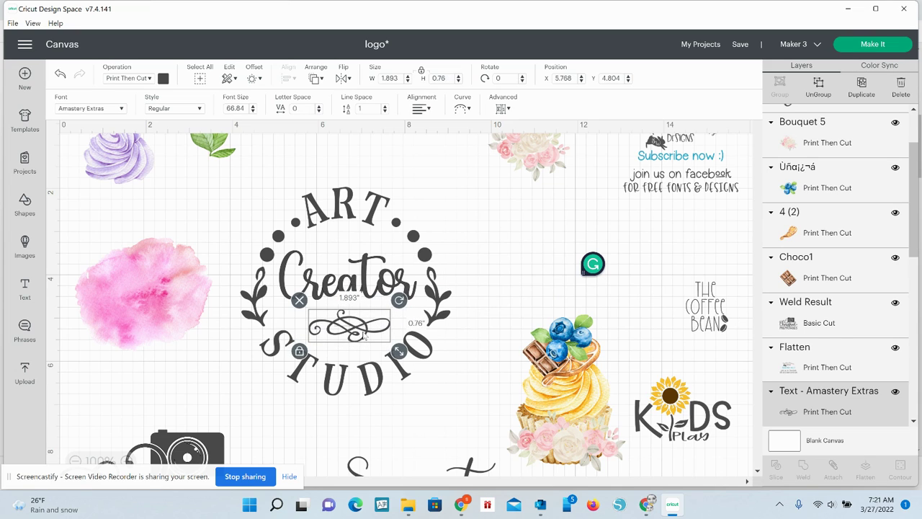
Send the welded ring of ART, STUDIO, dots and sprigs behind the other objects
click(363, 335)
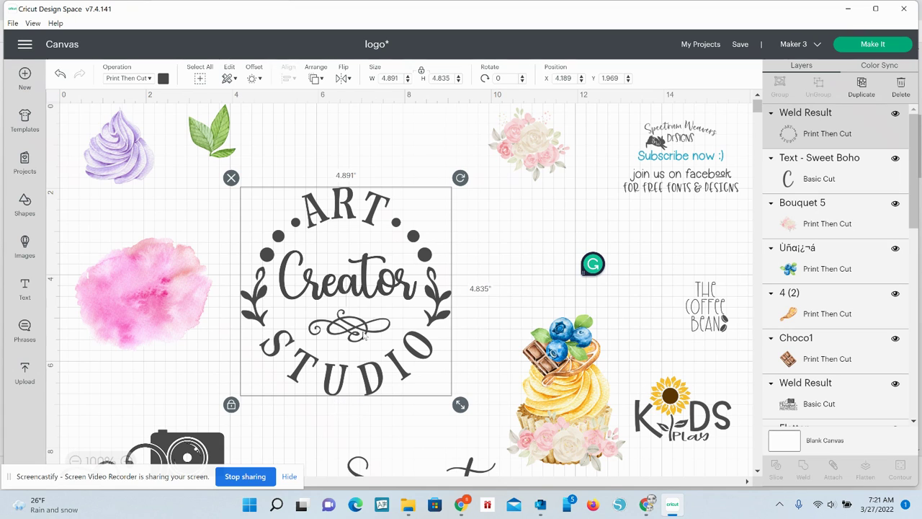
click(390, 327)
click(355, 327)
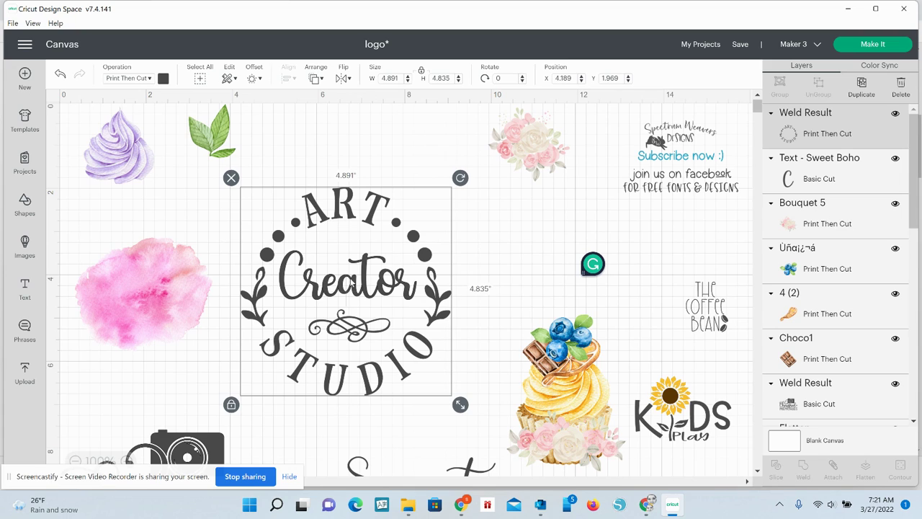
right_click(404, 357)
click(430, 186)
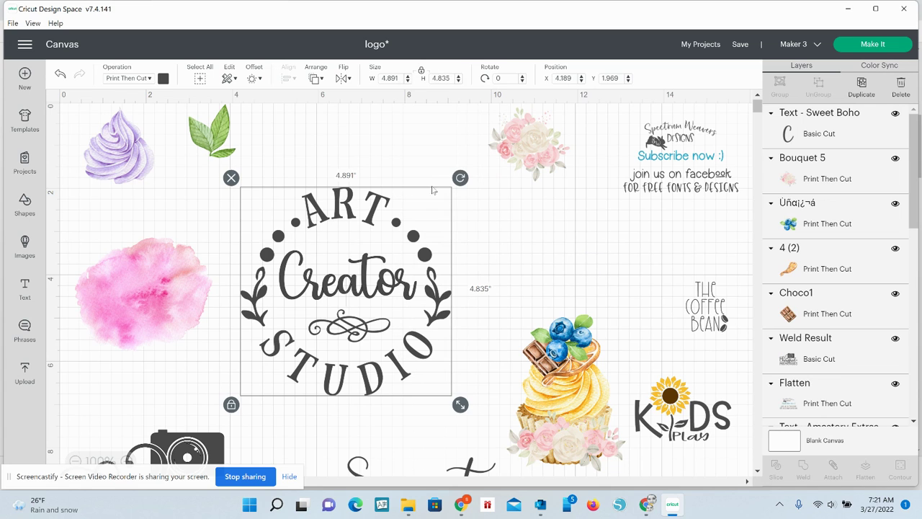
Enlarge the flourish to about 2.239 by 0.899 inches and reposition it between Creator and STUDIO
click(503, 257)
click(354, 324)
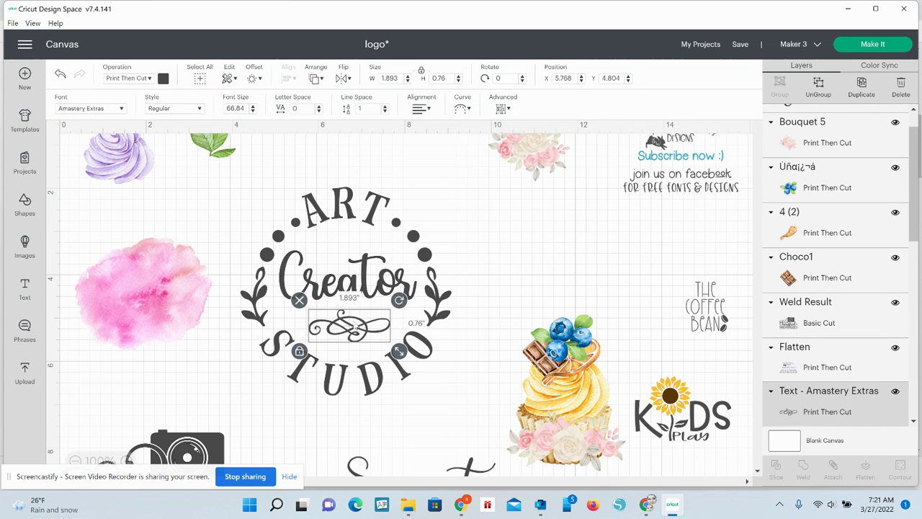
drag(401, 355, 413, 361)
drag(362, 331, 351, 336)
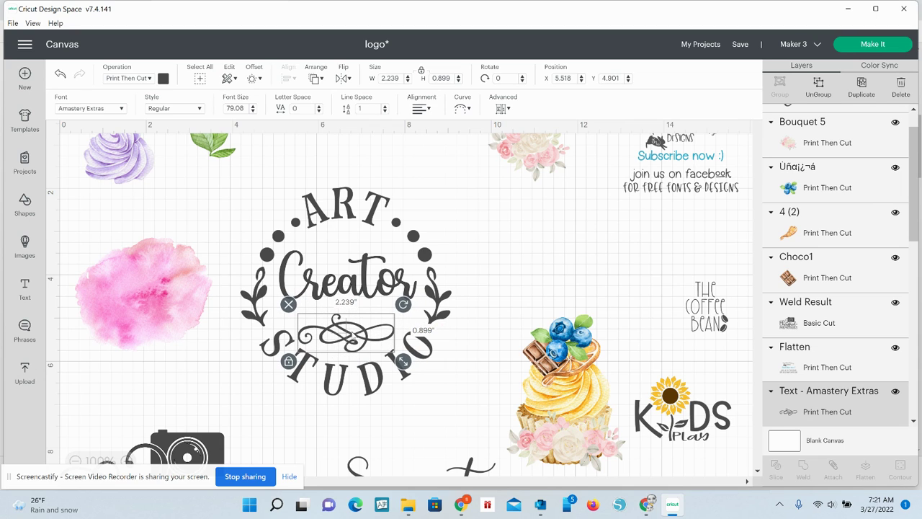
Center the ring, Creator and the flourish horizontally with one another and weld them into one emblem
drag(354, 428, 343, 148)
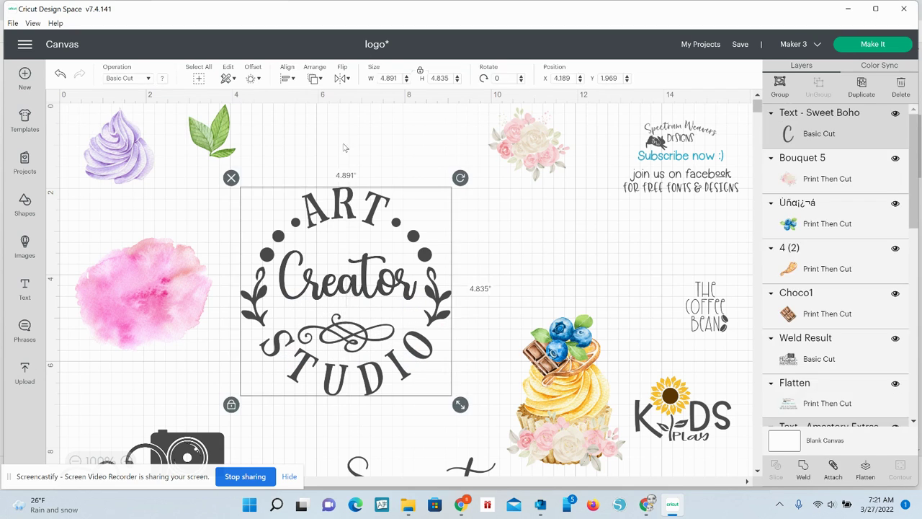
click(286, 78)
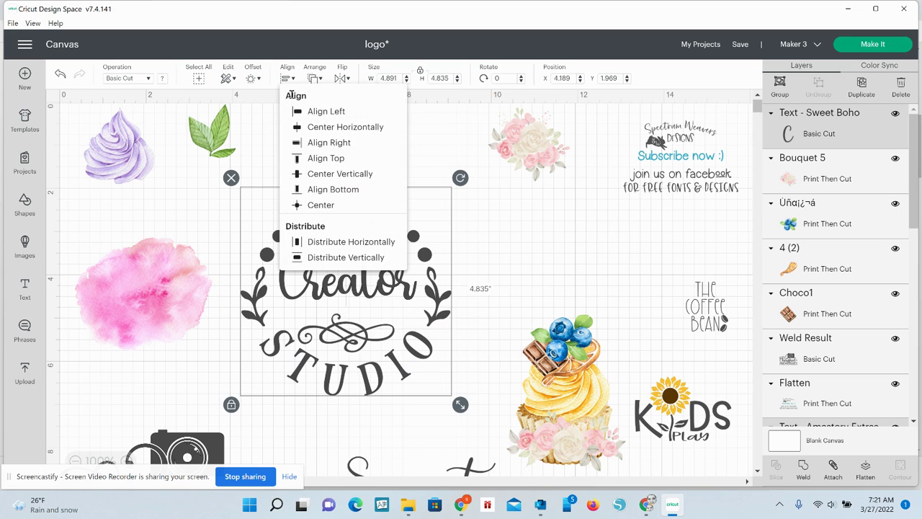
click(310, 129)
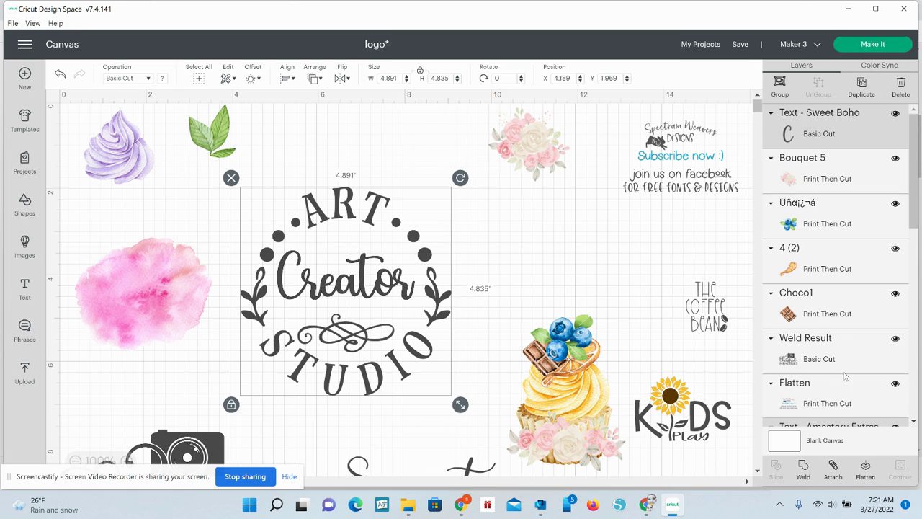
click(799, 469)
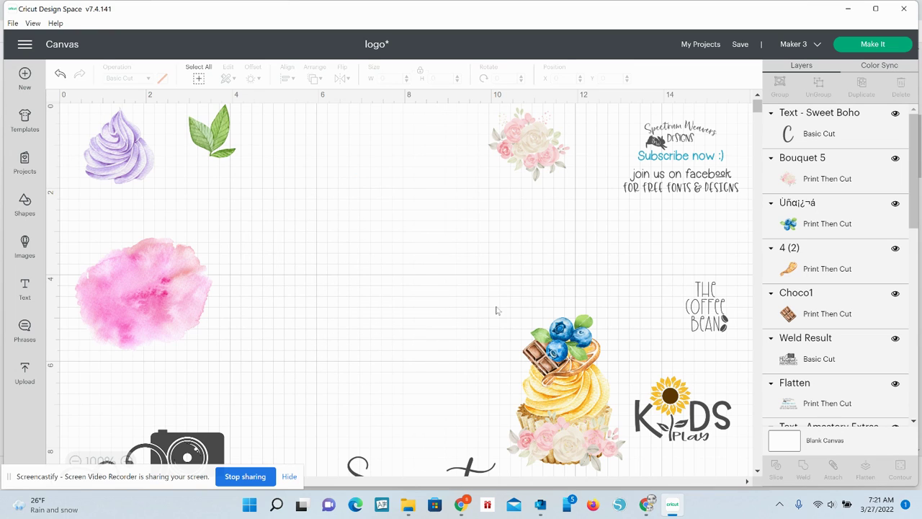
Try the pink watercolor splash as a backdrop behind the emblem, sent to the back and enlarged to about 4.743 by 3.914 inches
click(171, 281)
right_click(171, 281)
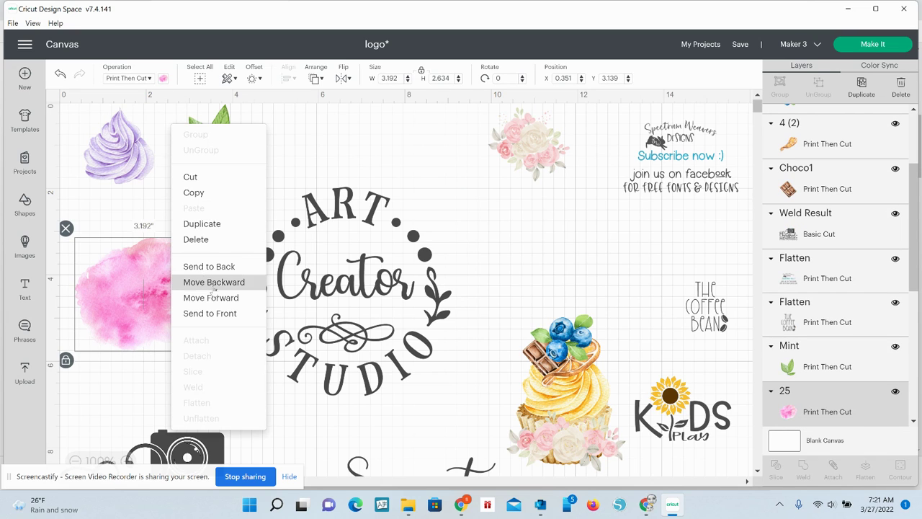
click(227, 268)
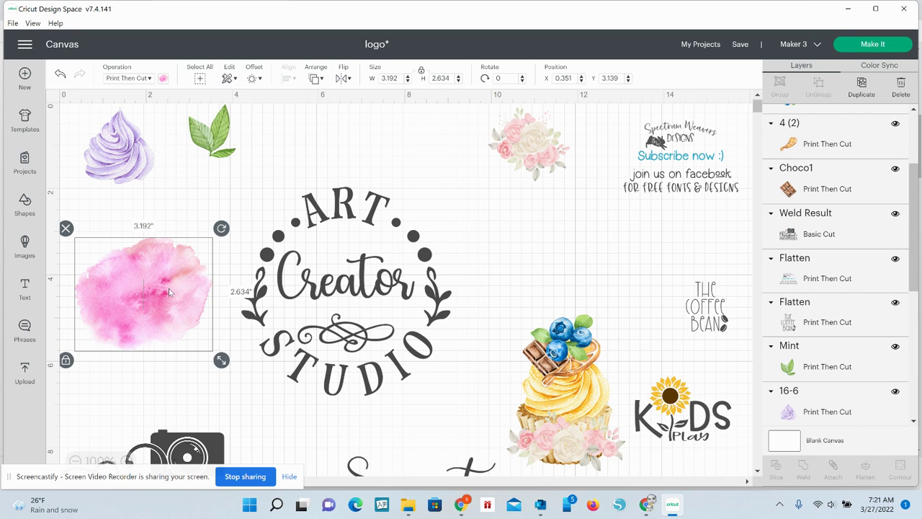
drag(168, 288, 389, 269)
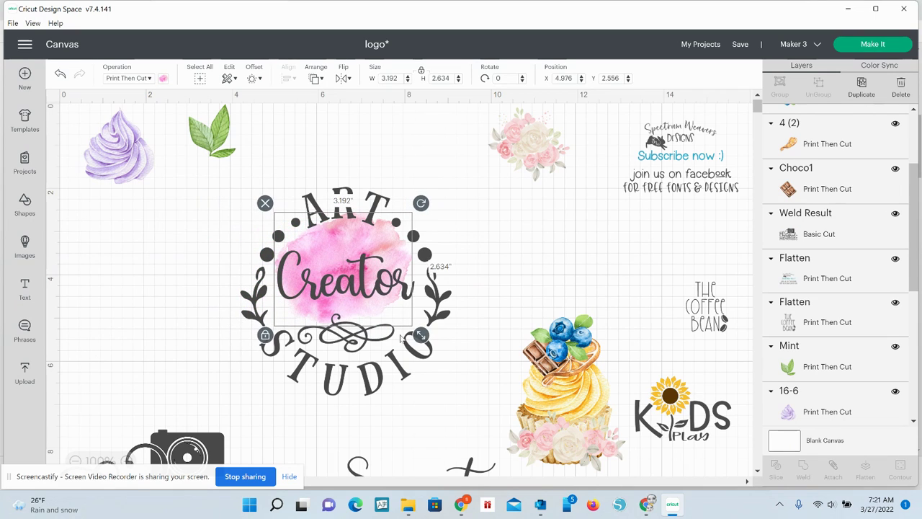
drag(418, 342, 482, 400)
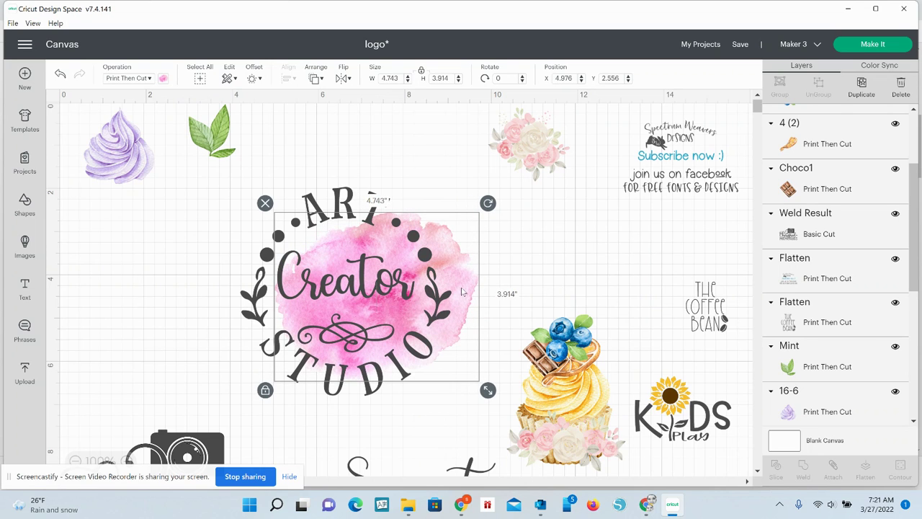
drag(462, 291, 195, 237)
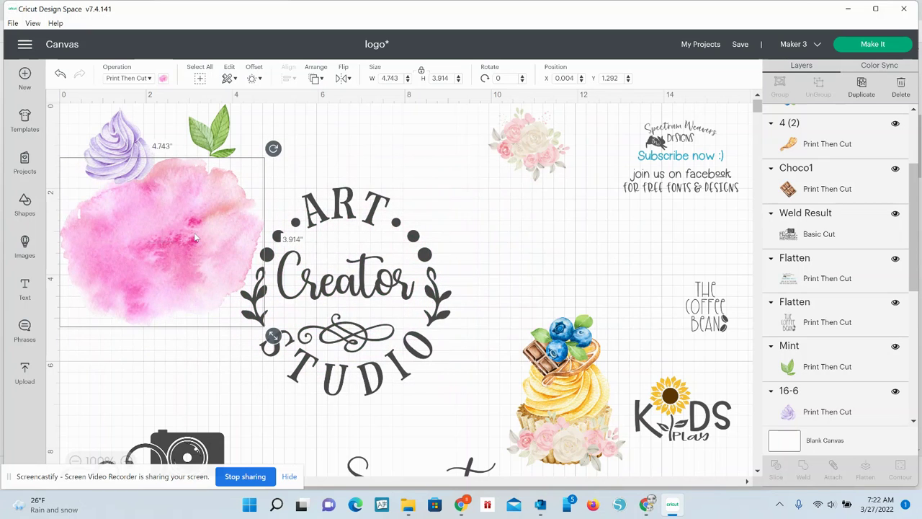
Enlarge the rose bouquet to about 3.726 by 3.375 inches and place it behind Creator in the emblem
click(524, 134)
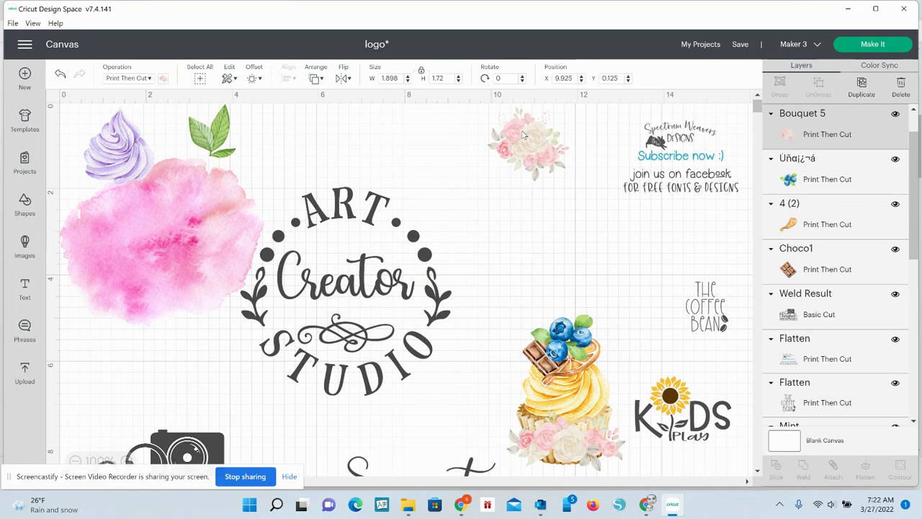
drag(524, 135, 526, 144)
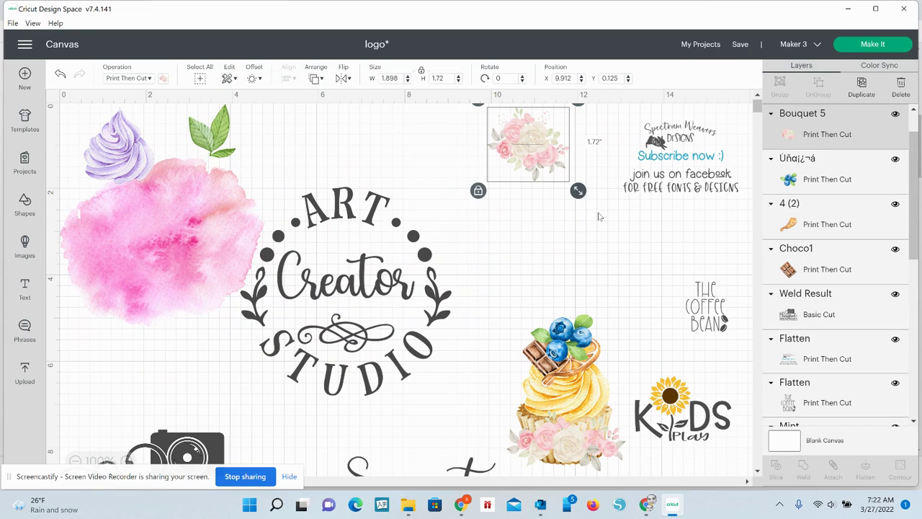
drag(598, 216, 620, 234)
drag(547, 173, 331, 294)
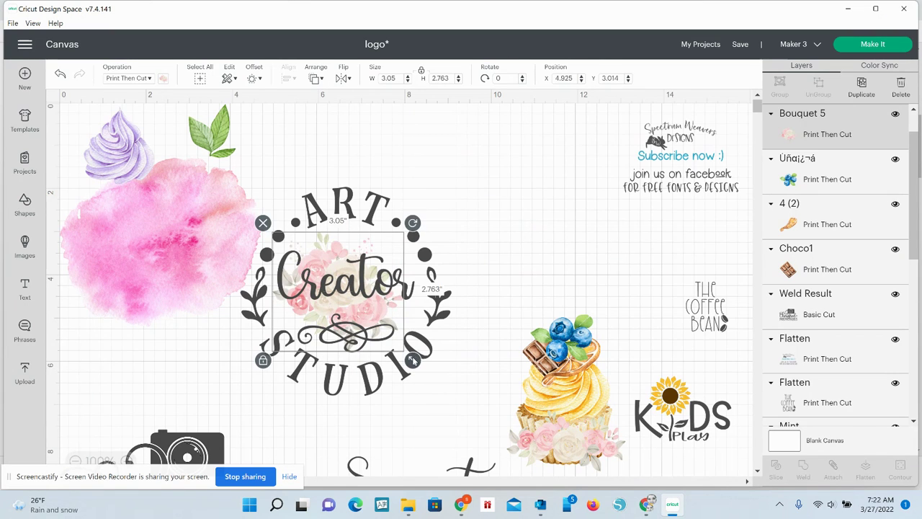
mouse_move(412, 360)
mouse_down()
mouse_move(425, 368)
mouse_move(432, 357)
mouse_move(404, 331)
mouse_move(406, 343)
mouse_up()
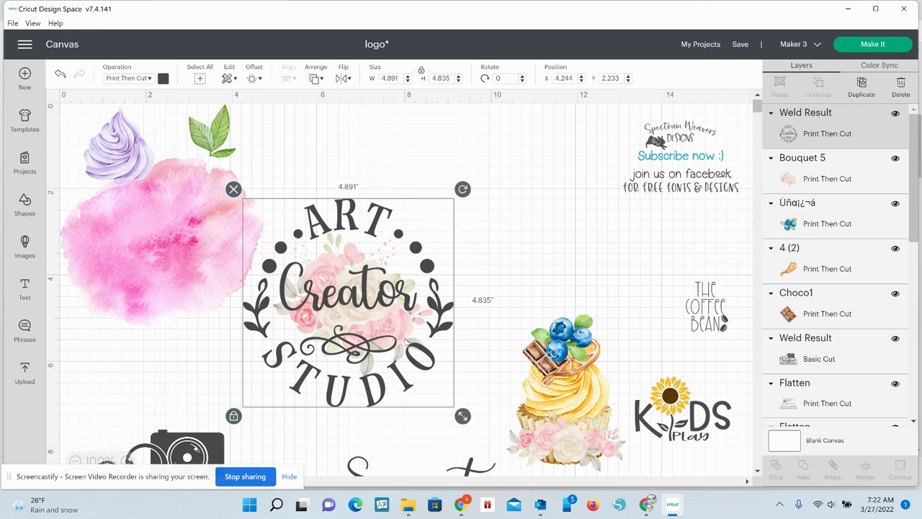
Delete the pink watercolor splash from the canvas
click(186, 220)
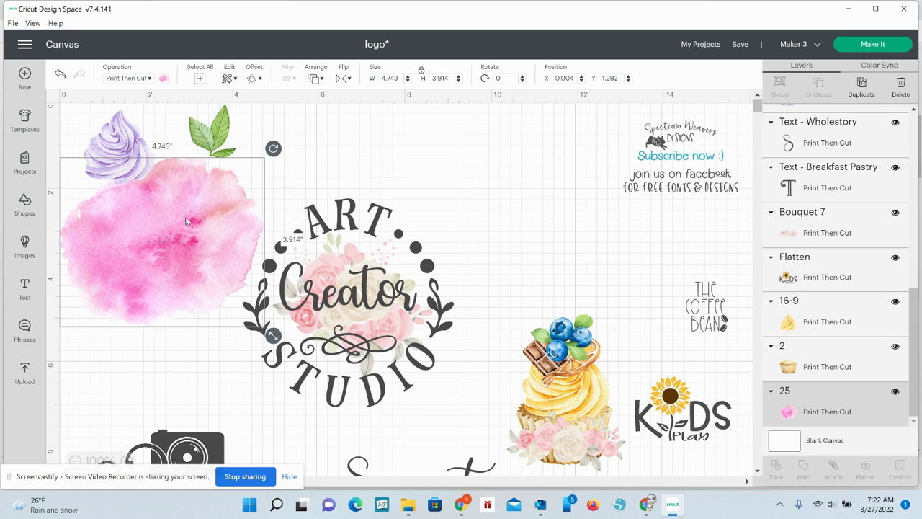
key(Delete)
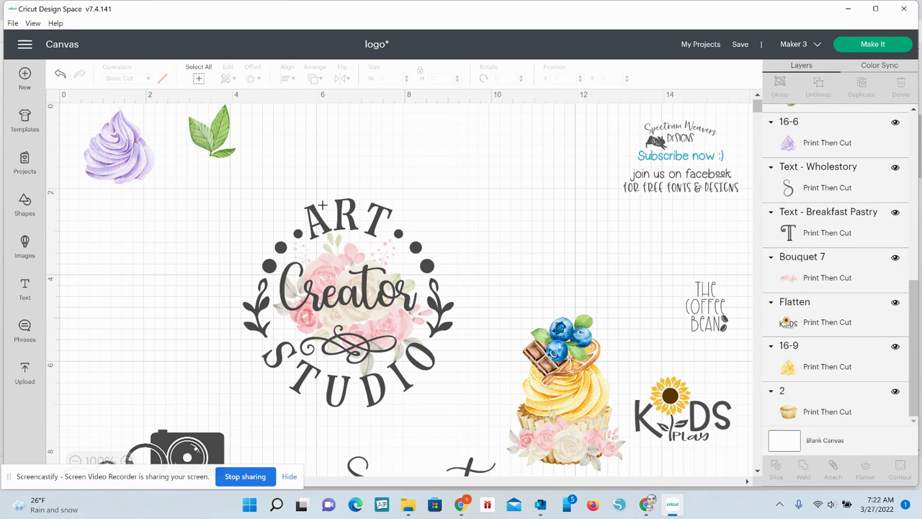
Flatten the emblem and its rose bouquet into one printable image
mouse_move(319, 147)
mouse_down()
mouse_move(336, 268)
mouse_move(389, 397)
mouse_move(424, 325)
mouse_move(423, 343)
mouse_up()
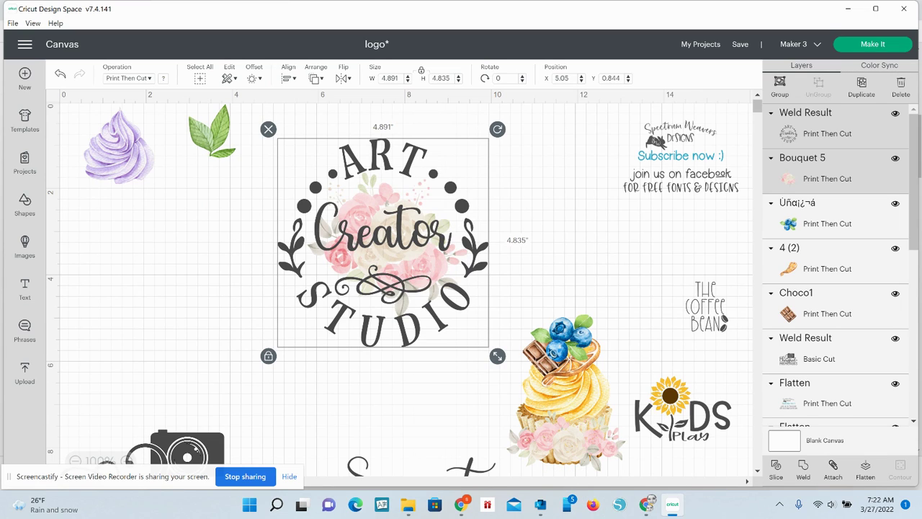
click(867, 468)
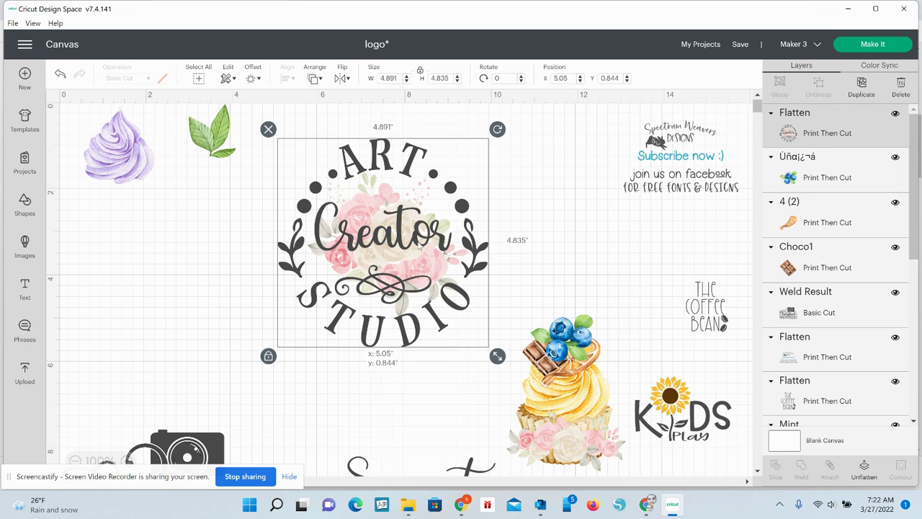
drag(419, 248, 377, 277)
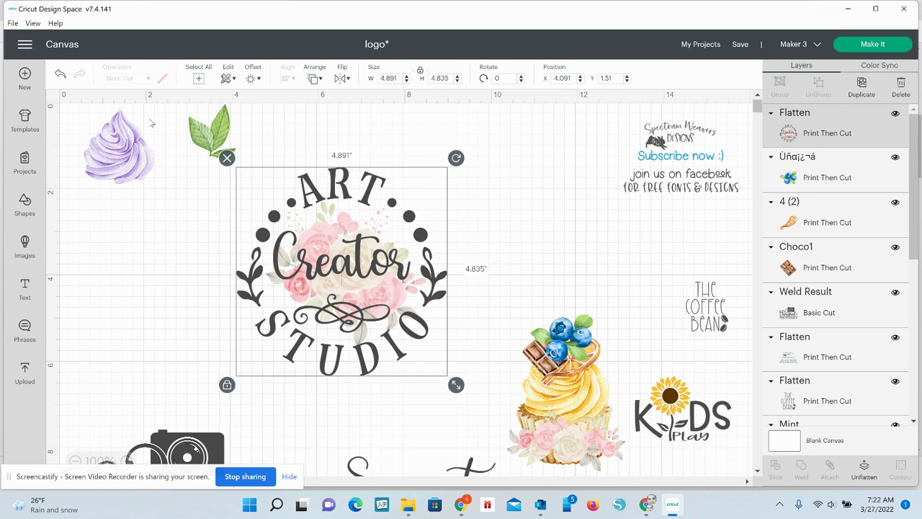
Try an offset around the flattened emblem, starting with a distance of about 0.139 inches and widening it
click(253, 79)
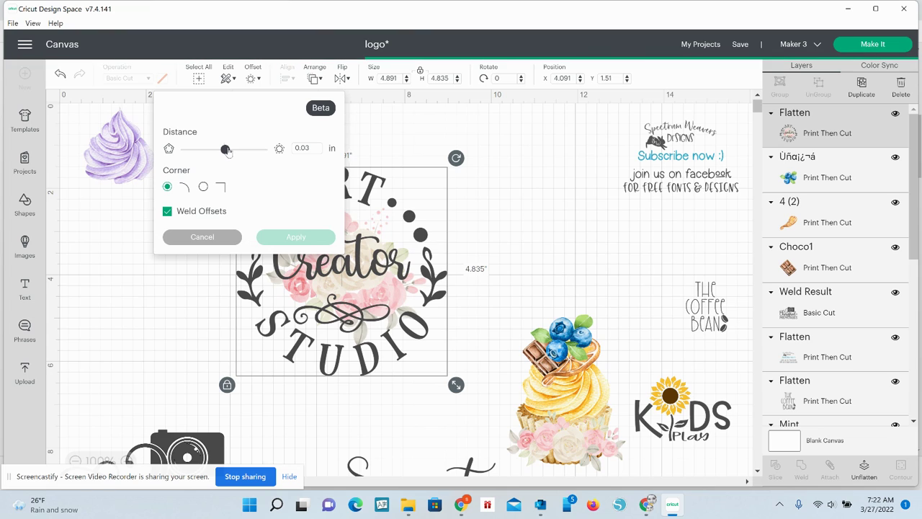
drag(227, 150, 231, 151)
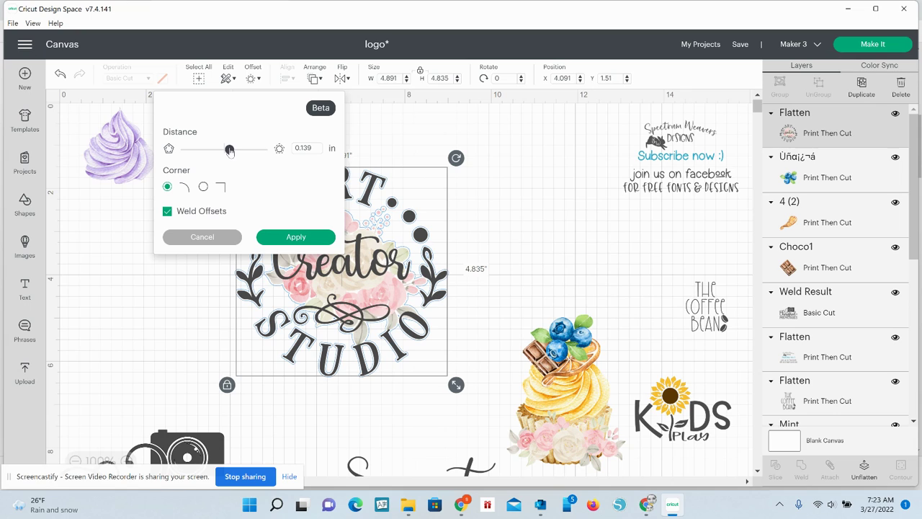
click(229, 150)
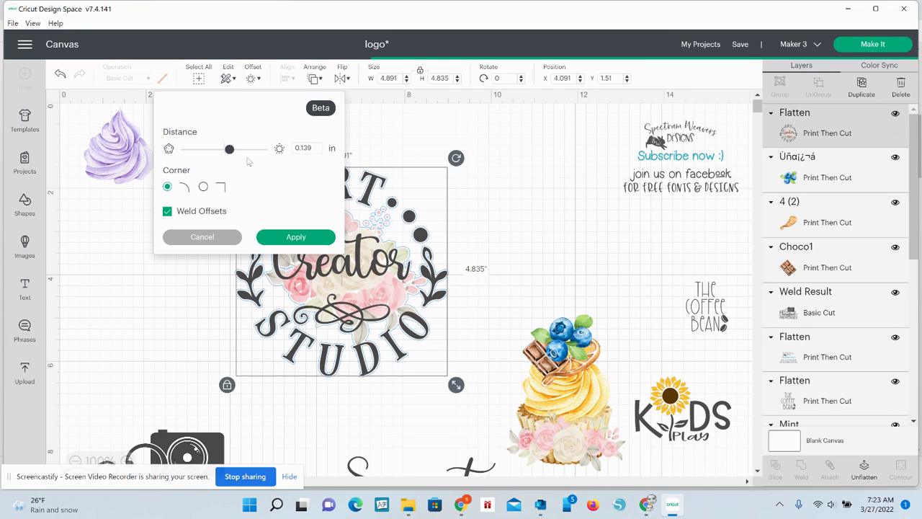
drag(229, 149, 237, 151)
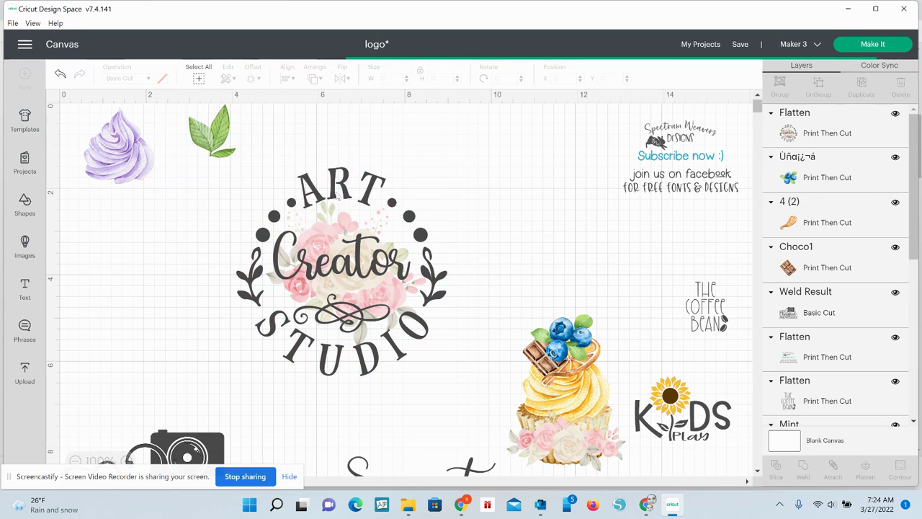
Try a welded offset of about 0.306 inches around the flattened emblem
click(314, 180)
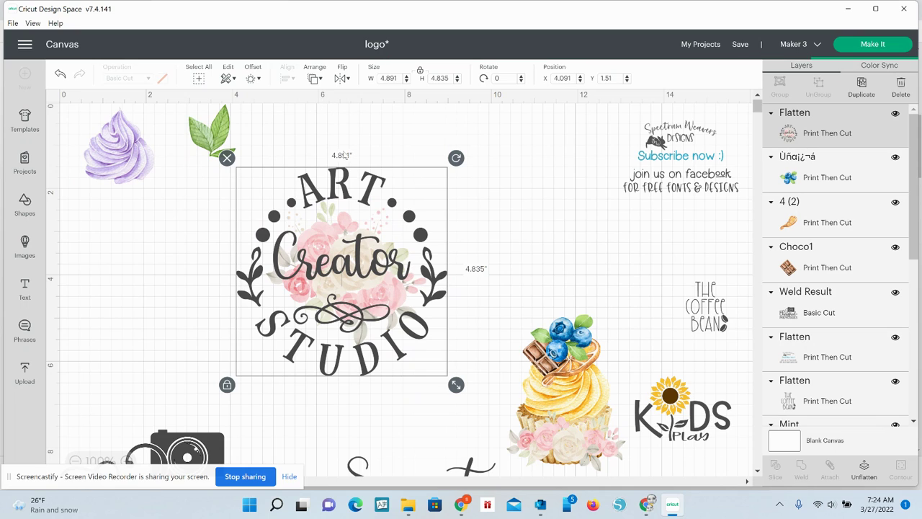
click(252, 79)
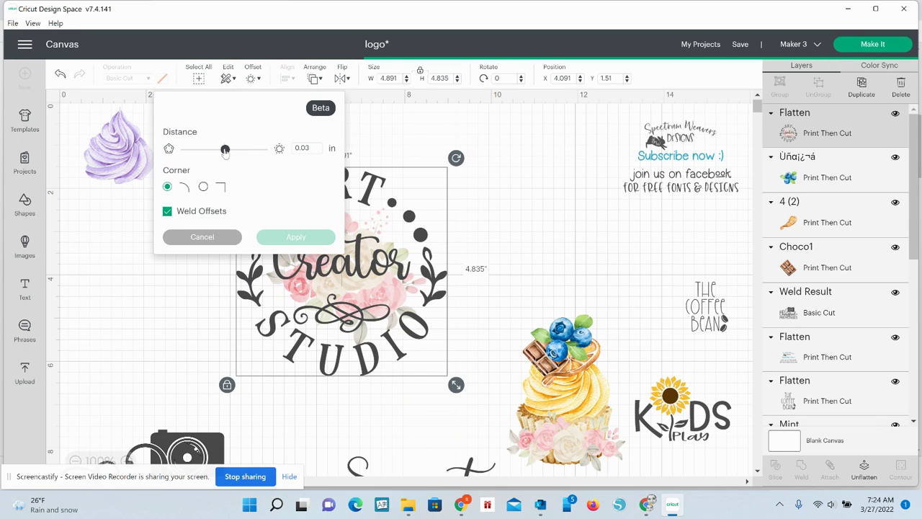
drag(225, 149, 235, 150)
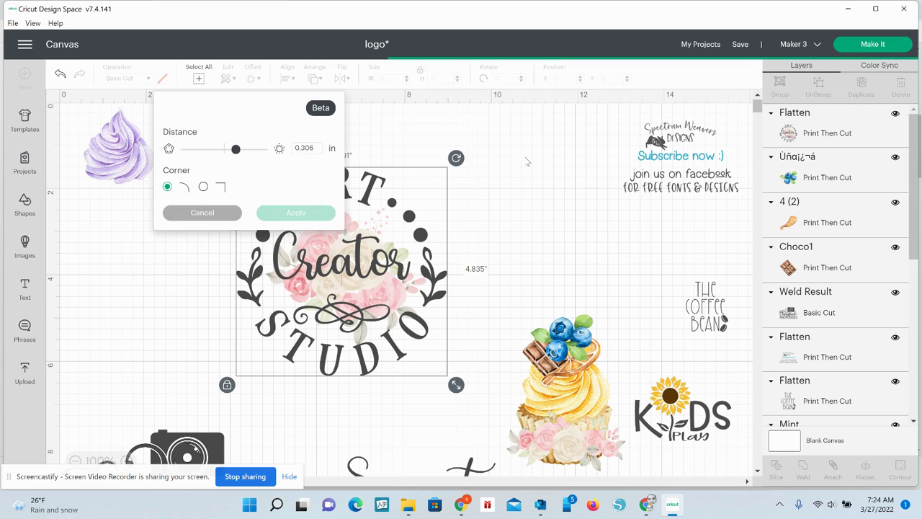
key(Escape)
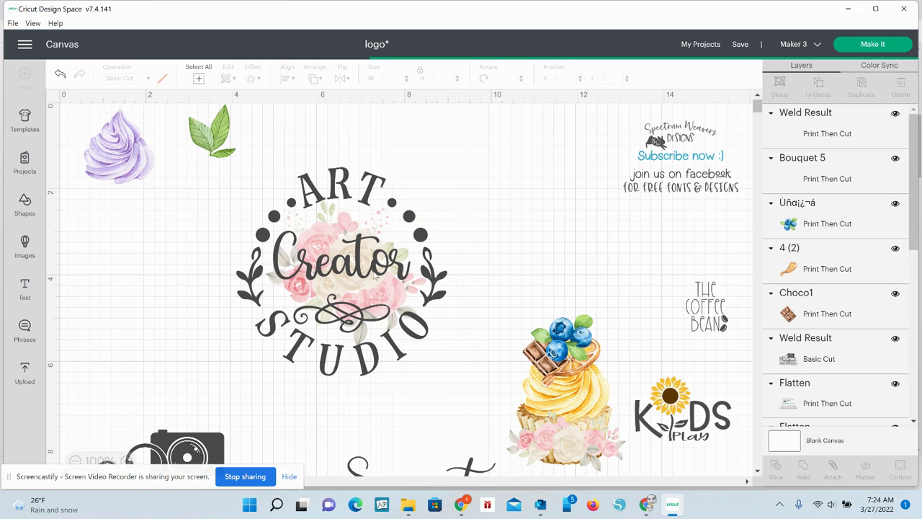
Separate the rose bouquet from the unflattened emblem, placing it over the Spectrum Weavers text and moving the emblem up to the open canvas
drag(320, 161, 570, 129)
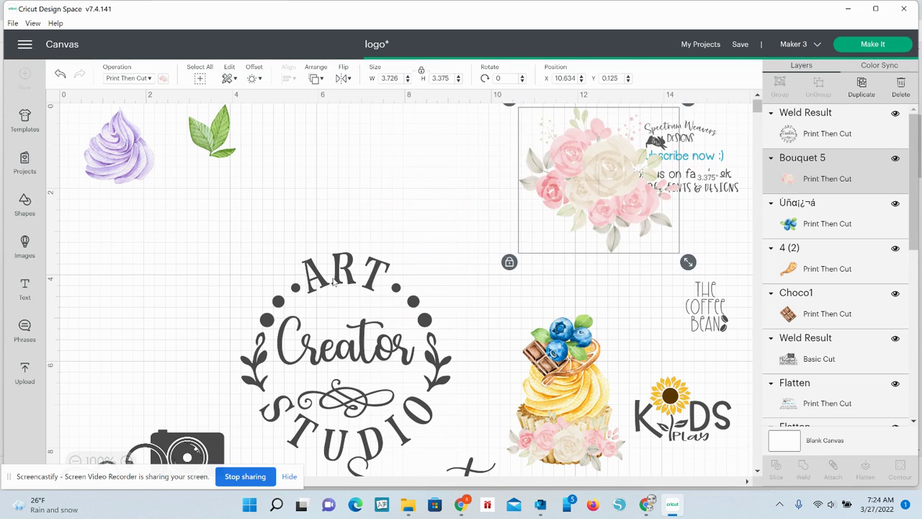
drag(339, 263, 355, 163)
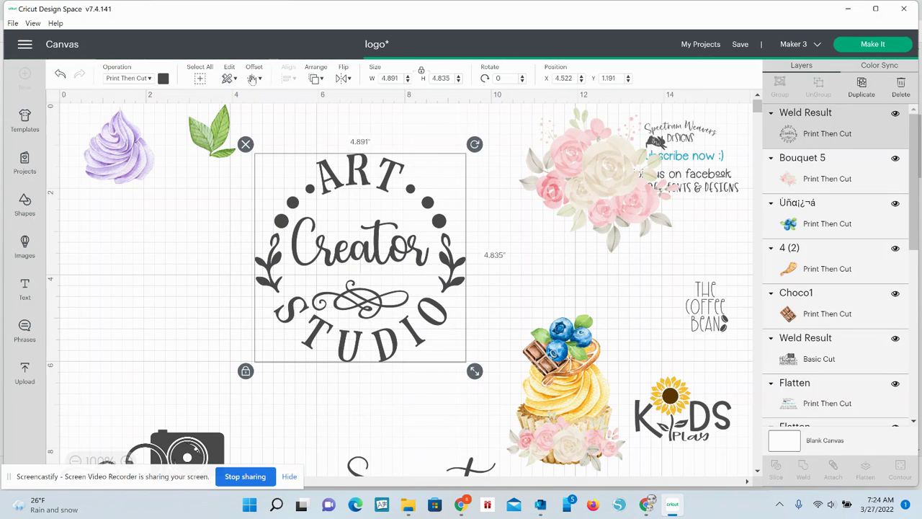
Try an offset around the emblem without its bouquet, widening the distance beyond about 0.167 inches
click(254, 78)
drag(226, 149, 232, 149)
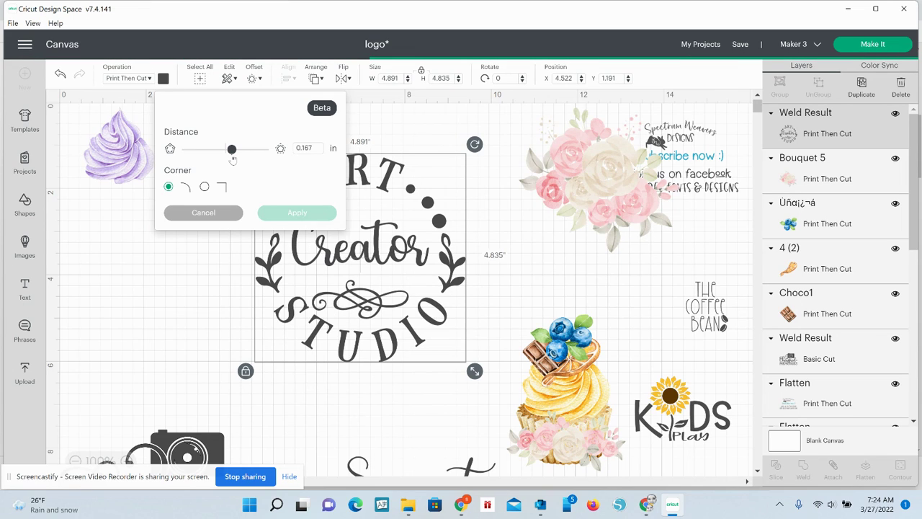
drag(233, 160, 238, 156)
click(204, 259)
click(322, 191)
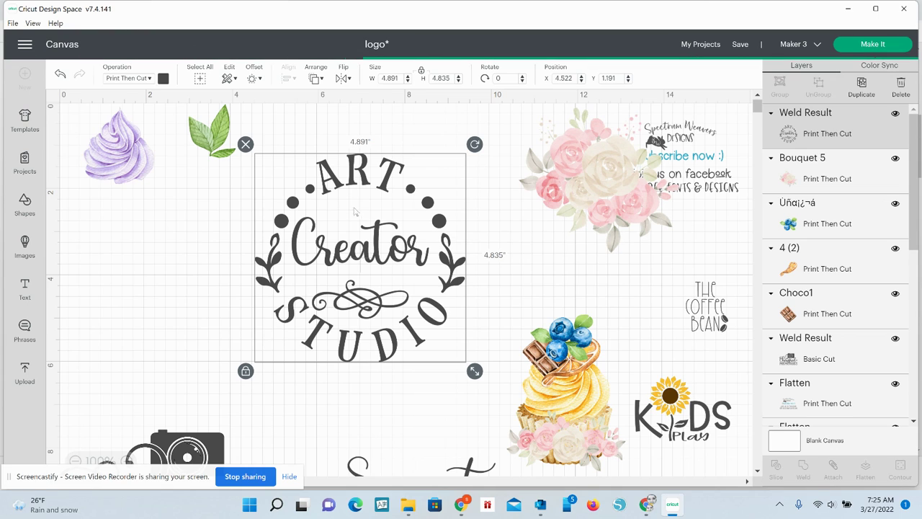
Reposition the Art Creator Studio emblem to about X 3.758 and Y 1.552 inches
click(411, 128)
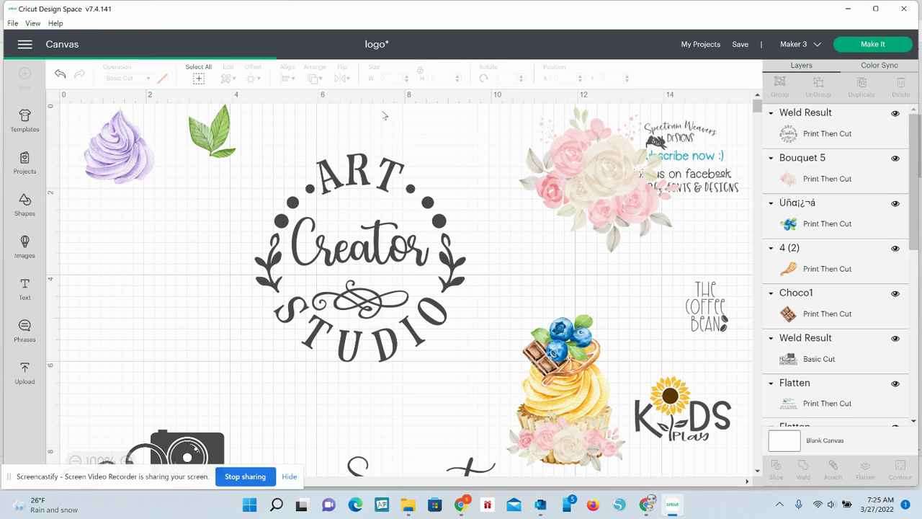
click(364, 195)
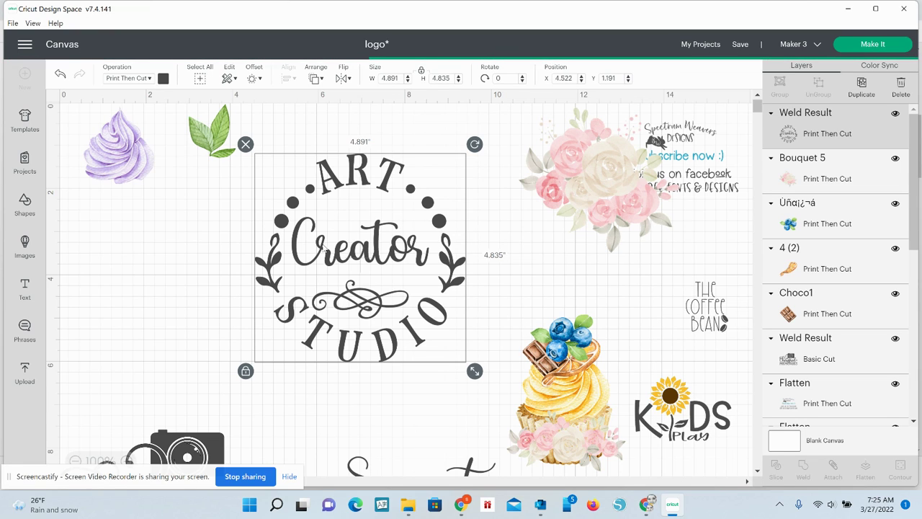
drag(333, 226, 290, 265)
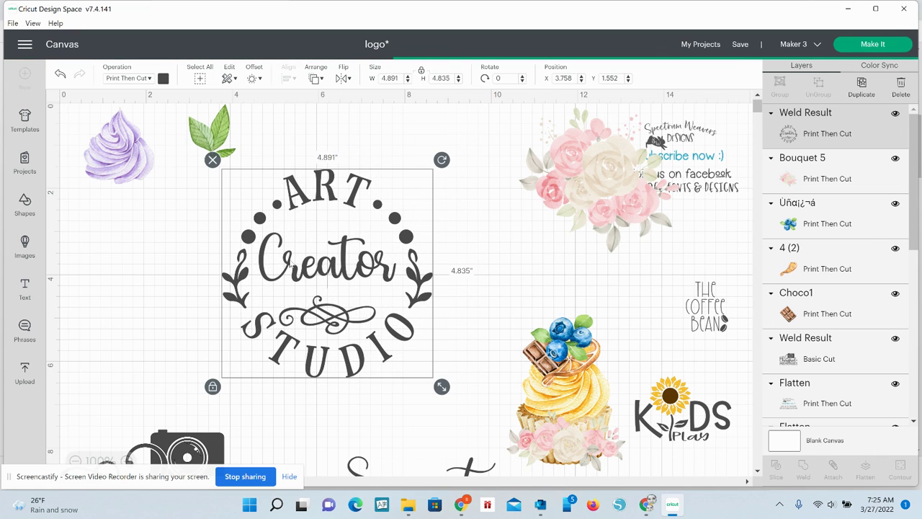